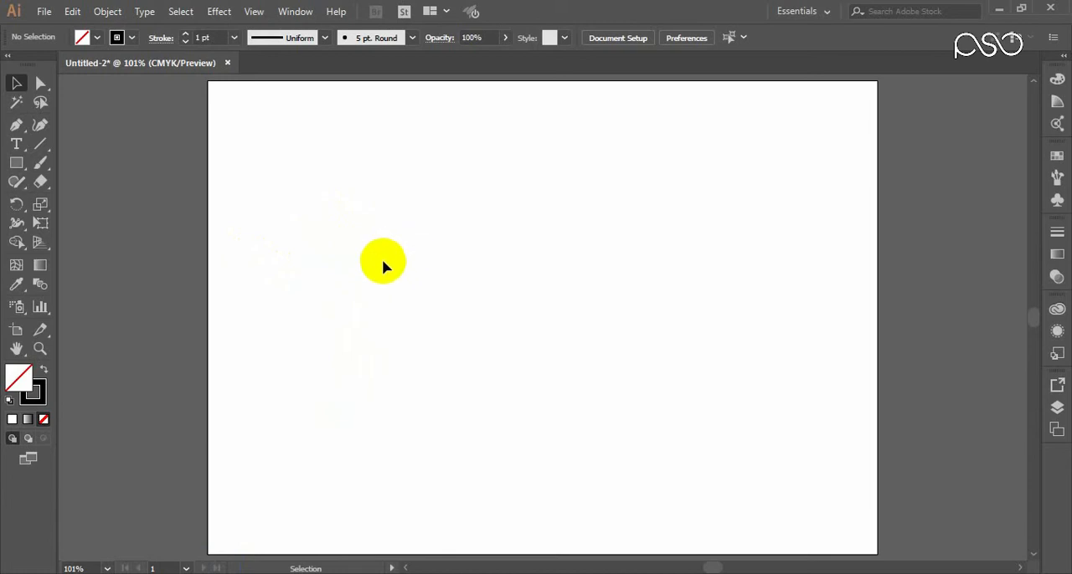
# Step: Draw a rectangle slightly wider than tall in the upper-middle area of the artboard
pyautogui.press('m')
pyautogui.moveTo(359, 177); pyautogui.dragTo(498, 300)
# Step: Look through the transform commands available for the selected rectangle
pyautogui.rightClick(459, 210)
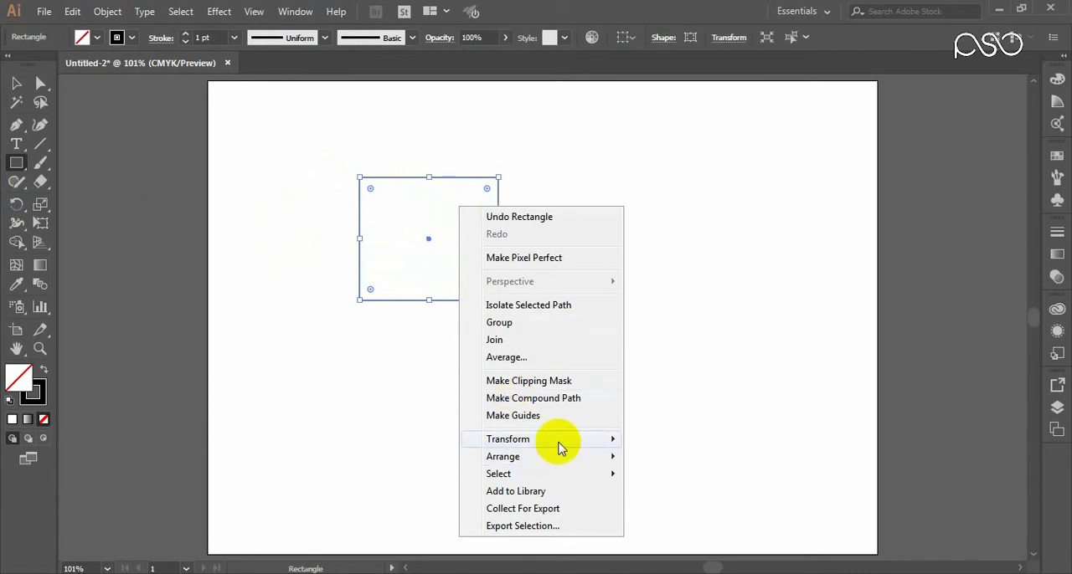
pyautogui.moveTo(561, 446)
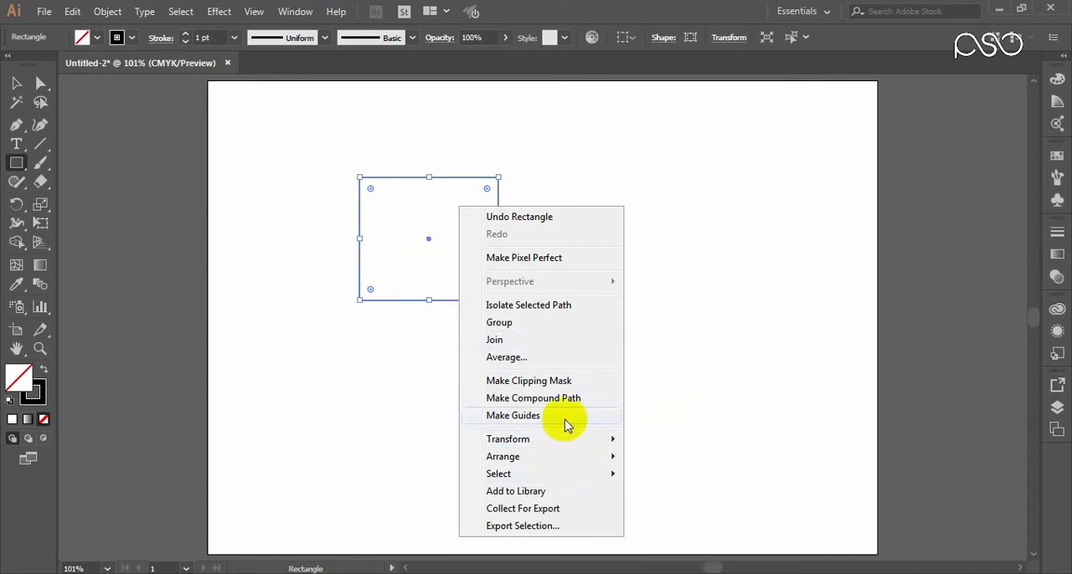
pyautogui.click(104, 10)
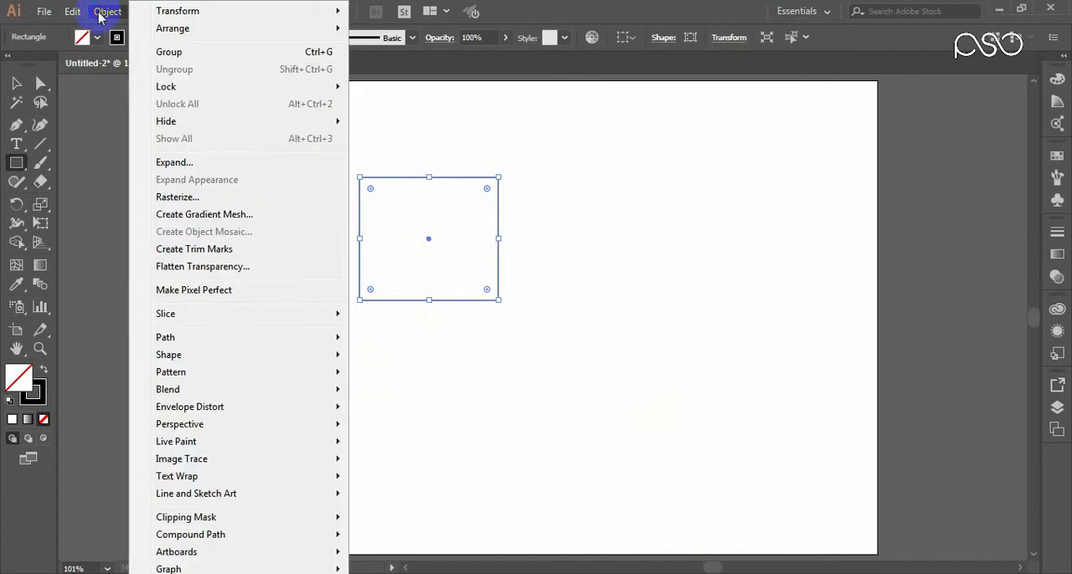
pyautogui.moveTo(191, 12)
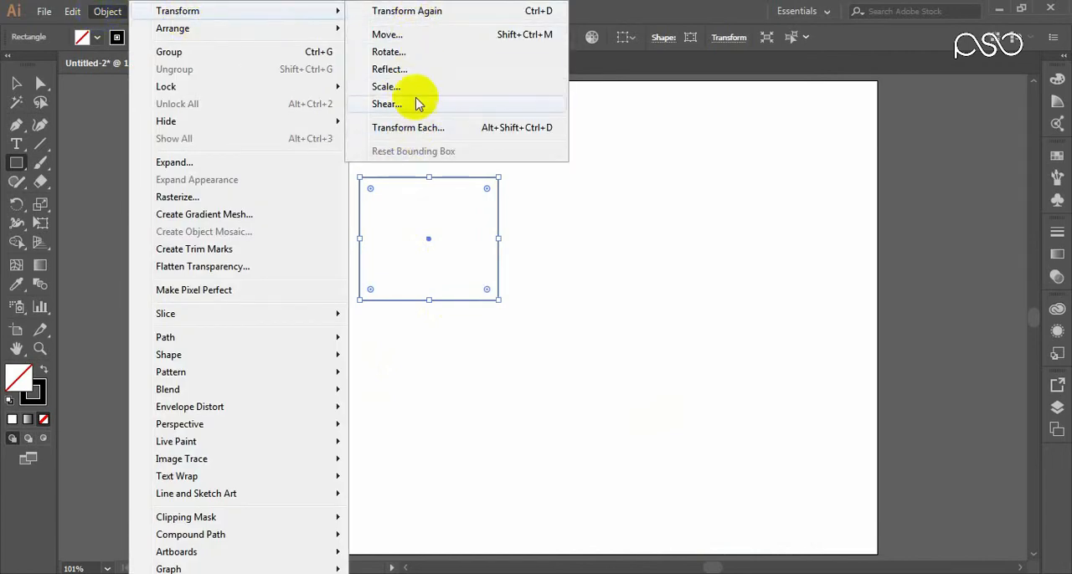
pyautogui.rightClick(418, 230)
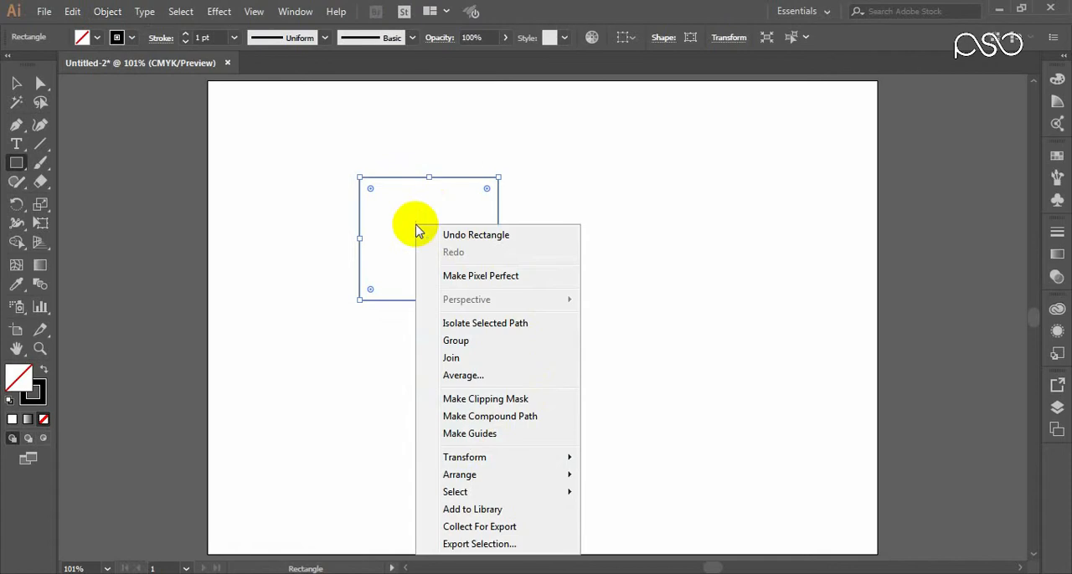
pyautogui.moveTo(500, 457)
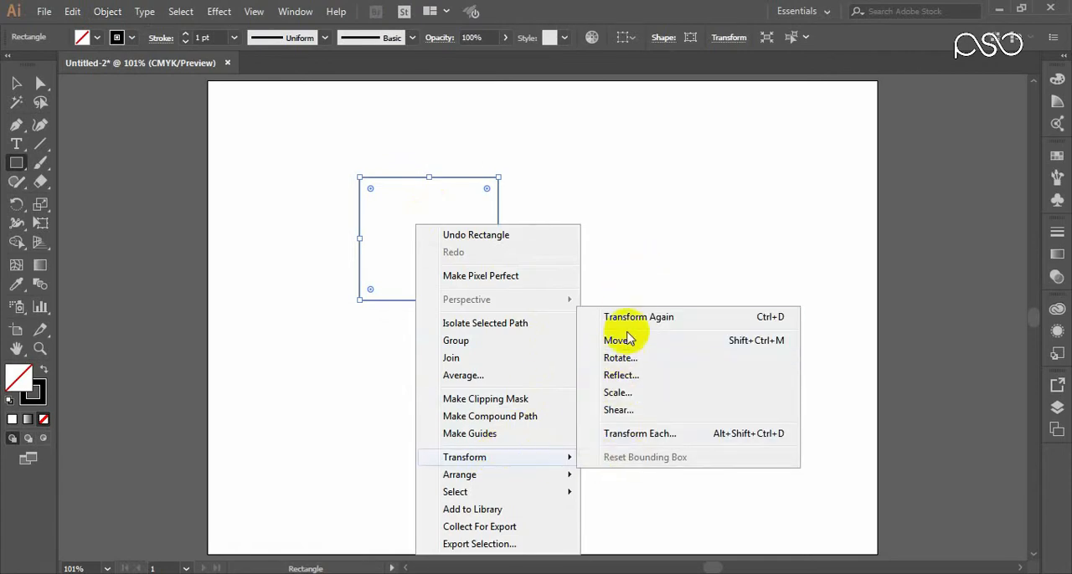
pyautogui.click(401, 192)
pyautogui.click(578, 322)
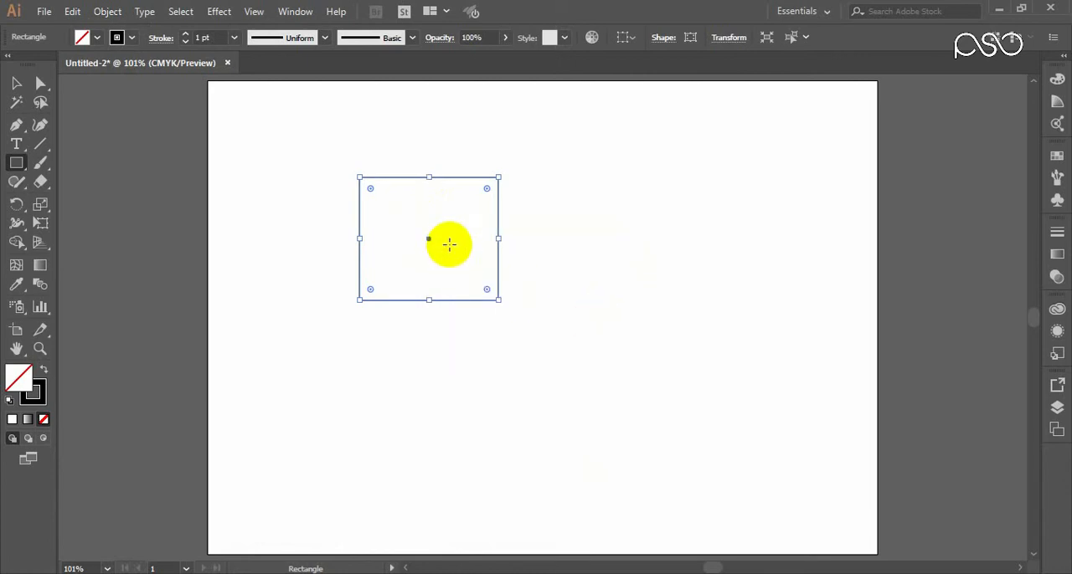
# Step: Delete the rectangle and draw a smaller white-filled one near the artboard's upper-left corner, leaving it selected
pyautogui.press('Delete')
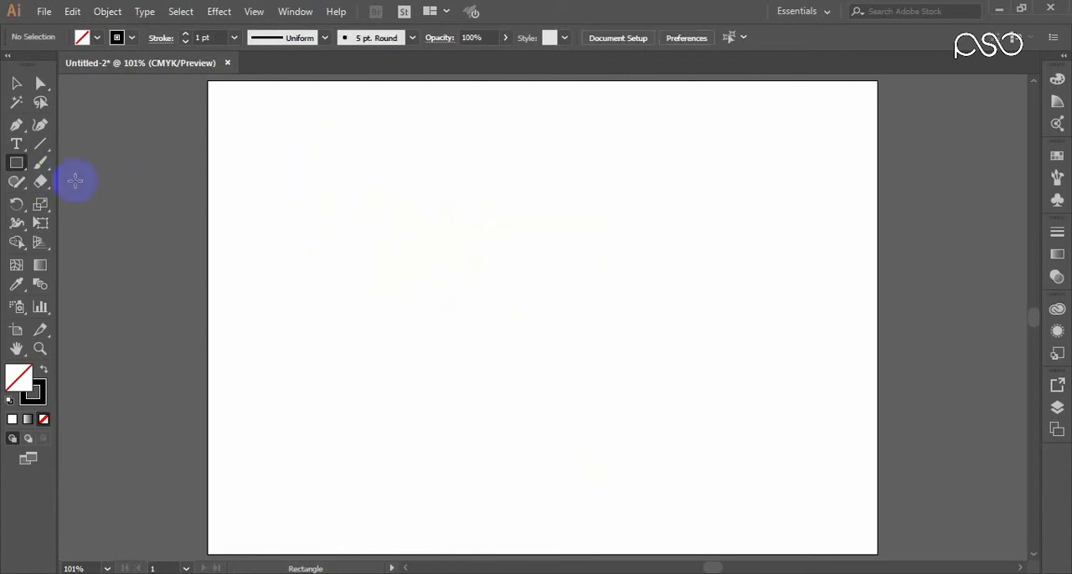
pyautogui.moveTo(271, 155); pyautogui.dragTo(325, 213)
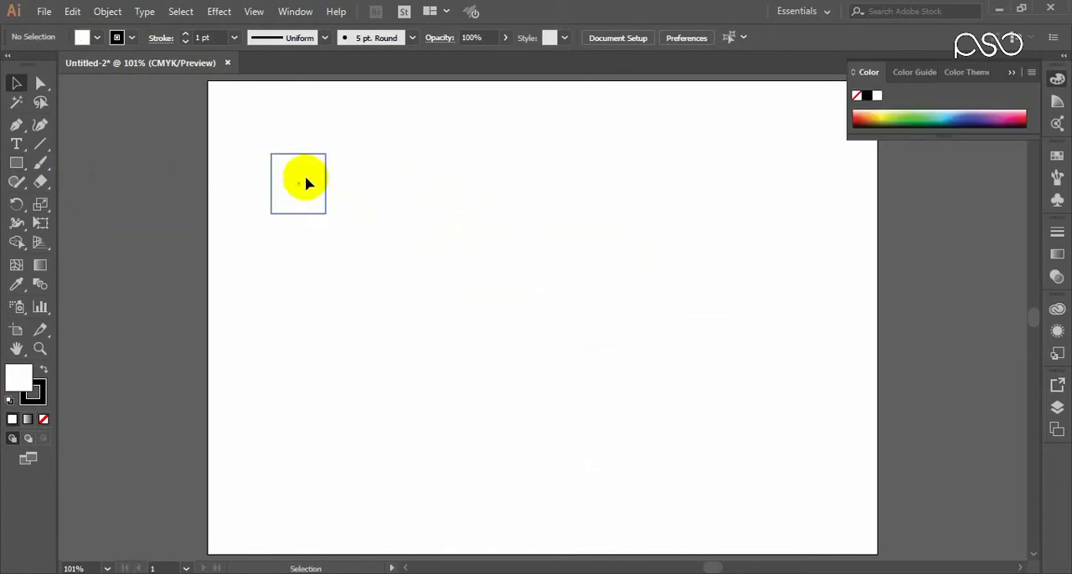
pyautogui.click(306, 179)
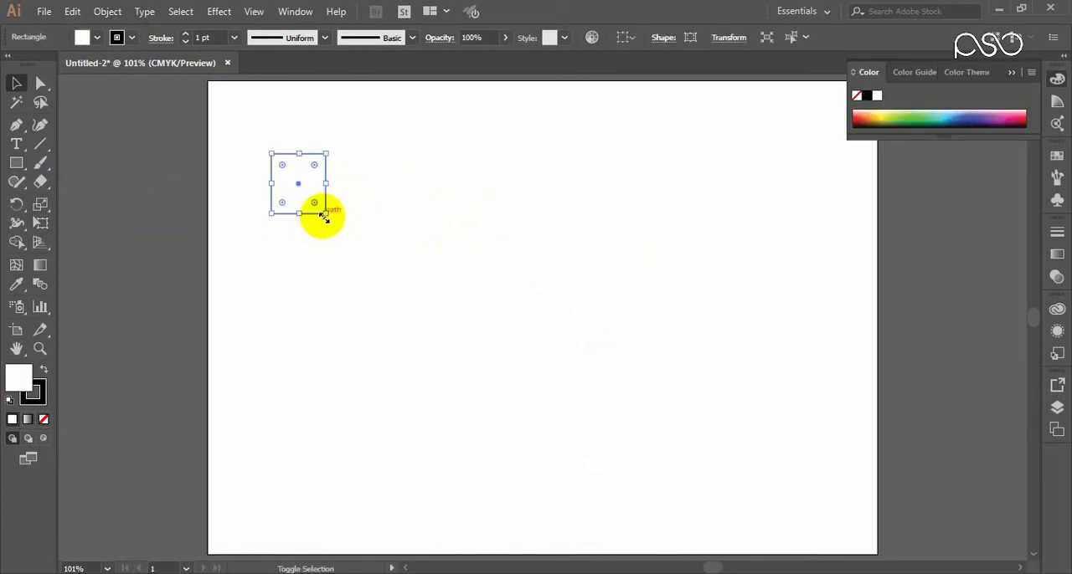
# Step: Try enlarging the small rectangle from its lower-right corner, and undo the resize
pyautogui.moveTo(326, 215); pyautogui.dragTo(361, 242)
pyautogui.hotkey('ctrl', 'z')
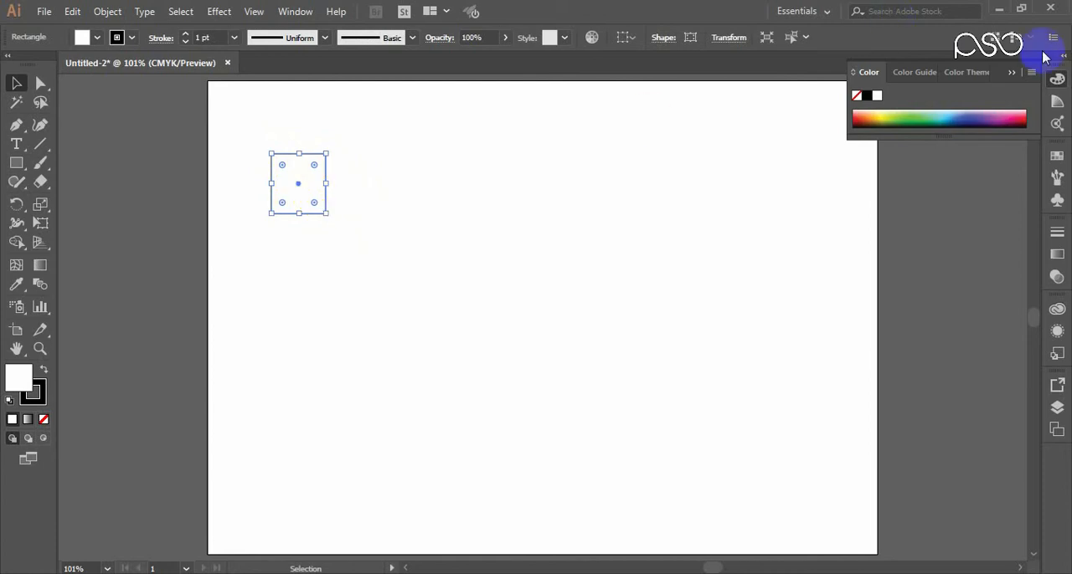
# Step: Collapse the Color panel and examine the transform commands offered for the small rectangle
pyautogui.click(1012, 74)
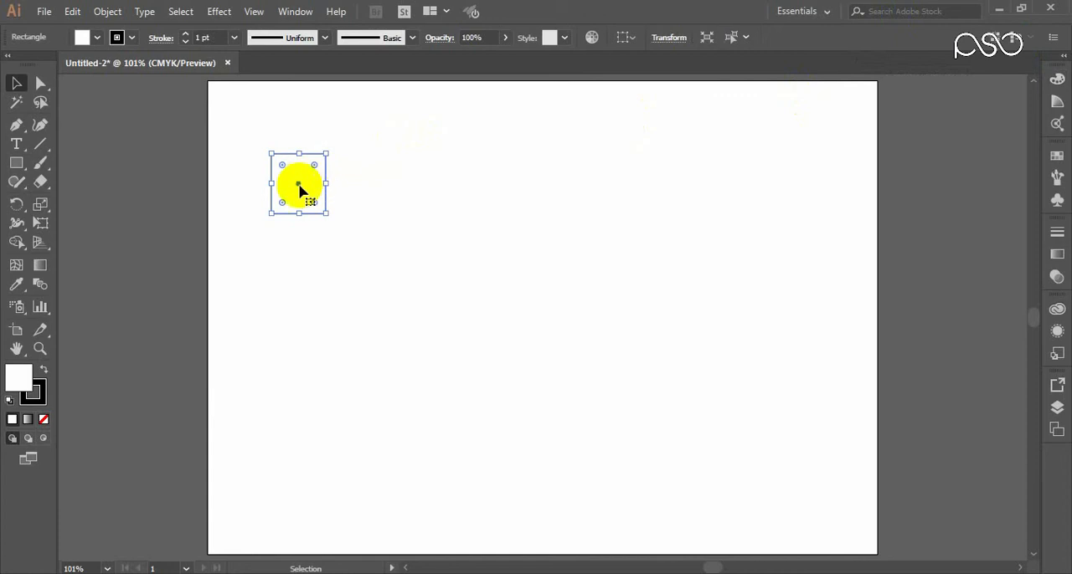
pyautogui.click(414, 184)
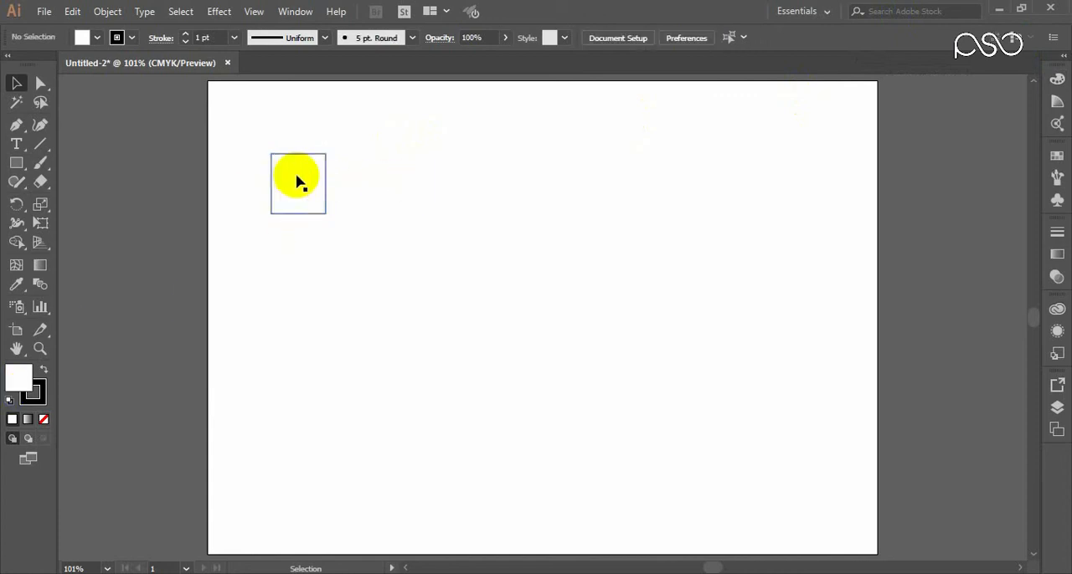
pyautogui.click(301, 180)
pyautogui.rightClick(308, 176)
pyautogui.moveTo(390, 410)
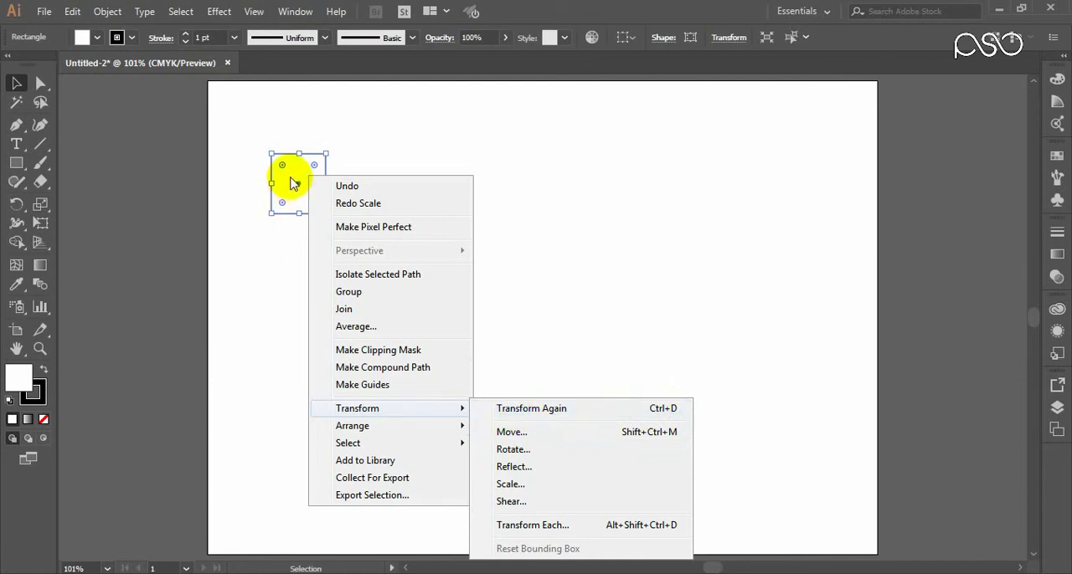
pyautogui.click(293, 183)
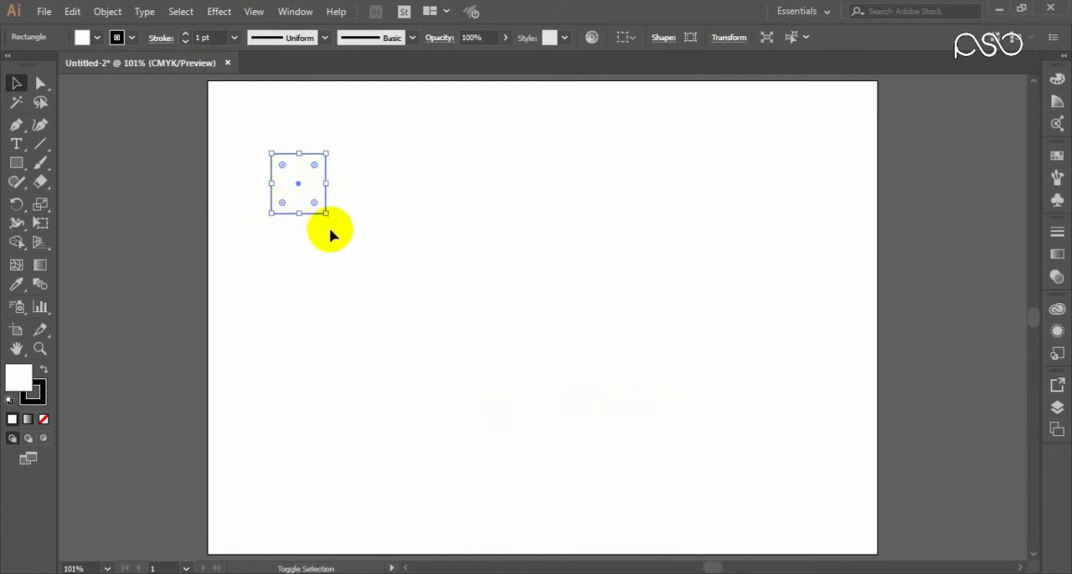
# Step: Enlarge the small rectangle slightly from its lower-right corner and repeat that scaling six times with Transform Again
pyautogui.moveTo(326, 213); pyautogui.dragTo(347, 232)
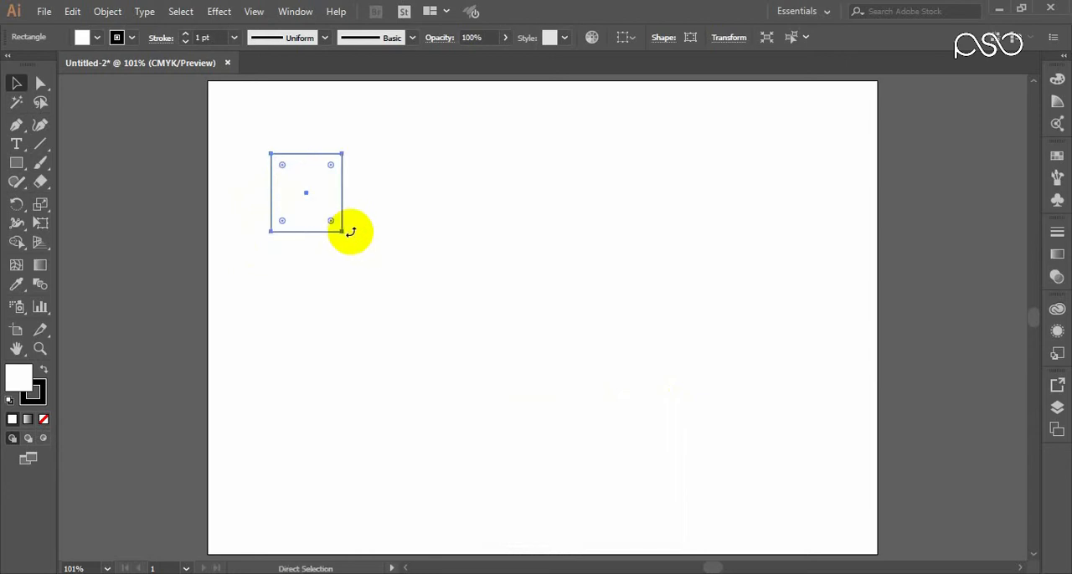
pyautogui.hotkey('ctrl', 'd')
pyautogui.hotkey('ctrl', 'd')
pyautogui.hotkey('ctrl', 'd')
pyautogui.hotkey('ctrl', 'd')
pyautogui.hotkey('ctrl', 'd')
pyautogui.hotkey('ctrl', 'd')
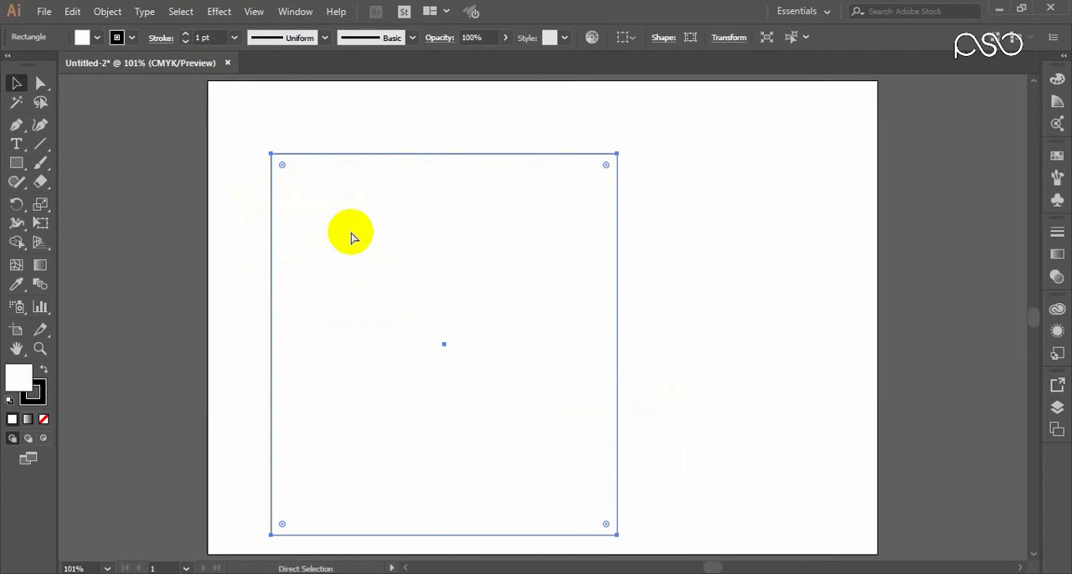
# Step: Undo the repeated scalings and the initial enlargement of the rectangle
pyautogui.hotkey('ctrl', 'z')
pyautogui.hotkey('ctrl', 'z')
pyautogui.hotkey('ctrl', 'z')
pyautogui.hotkey('ctrl', 'z')
pyautogui.hotkey('ctrl', 'z')
pyautogui.hotkey('ctrl', 'z')
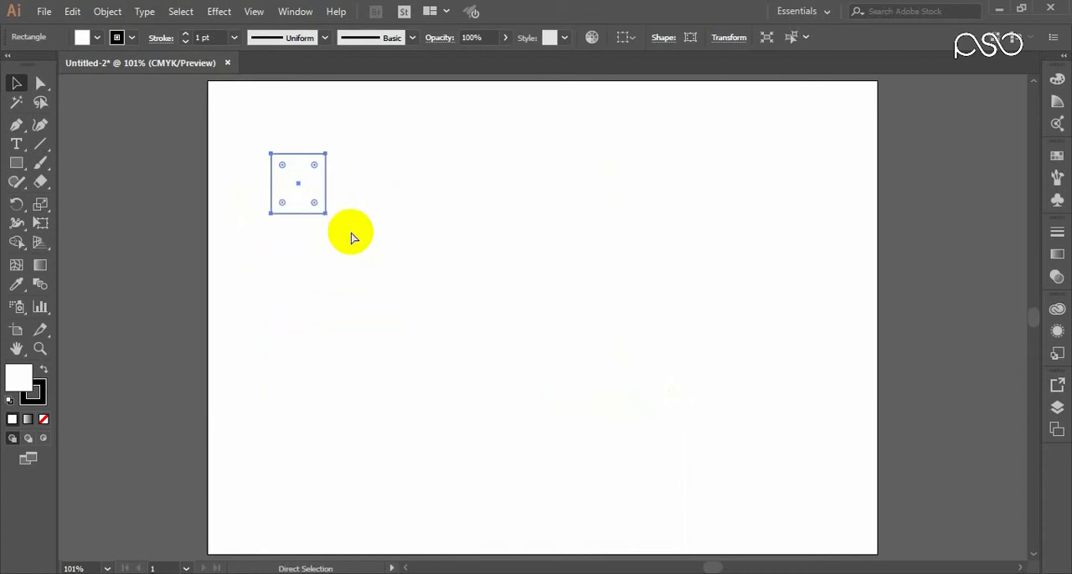
# Step: Start a Move transformation on the small rectangle with a horizontal offset of 77 pt
pyautogui.rightClick(305, 180)
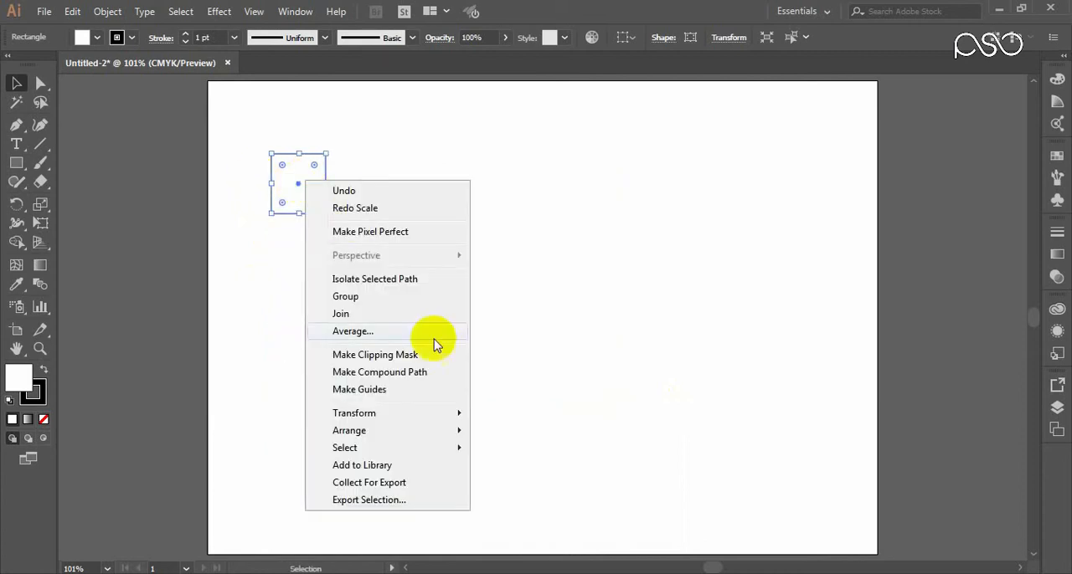
pyautogui.moveTo(438, 413)
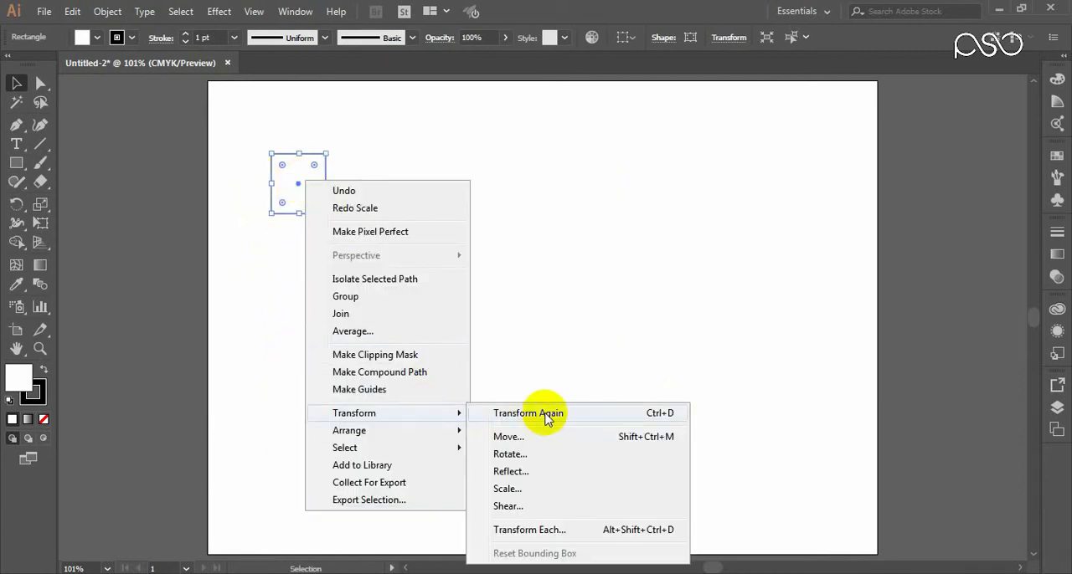
pyautogui.click(508, 437)
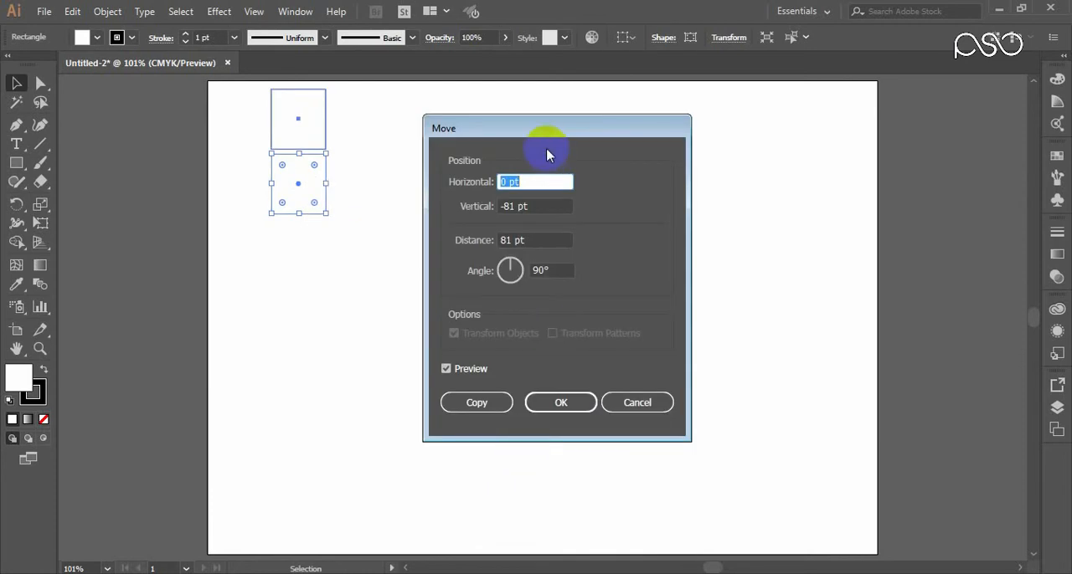
pyautogui.moveTo(513, 125); pyautogui.dragTo(598, 117)
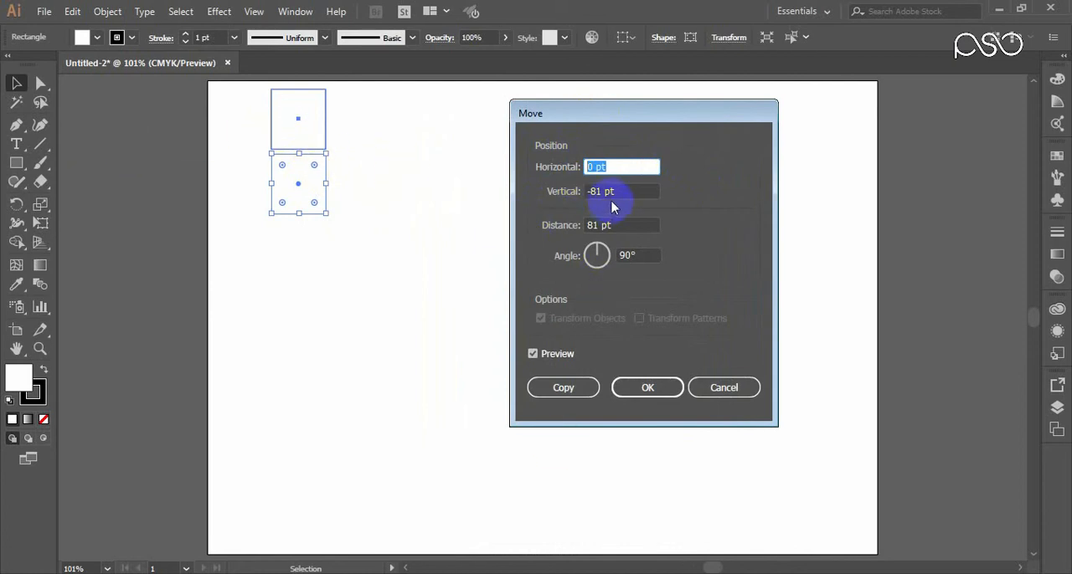
pyautogui.press('Up')
pyautogui.press('Up')
pyautogui.press('Up')
pyautogui.press('Up')
pyautogui.press('Up')
pyautogui.press('Up')
pyautogui.press('Up')
pyautogui.press('Up')
pyautogui.press('Up')
pyautogui.press('Up')
pyautogui.press('Up')
pyautogui.press('Up')
pyautogui.press('Up')
pyautogui.press('Up')
pyautogui.press('Up')
pyautogui.press('Up')
pyautogui.press('Up')
pyautogui.press('Up')
pyautogui.press('Up')
pyautogui.press('Up')
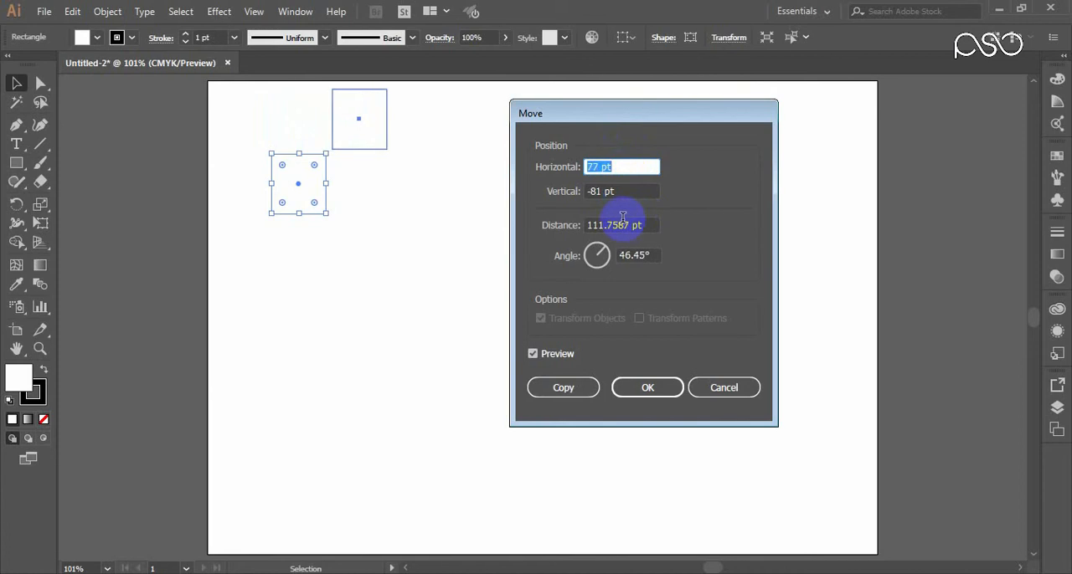
# Step: Set the move's vertical offset to 2 pt and apply it to the original rectangle without copying
pyautogui.press('Tab')
pyautogui.press('Down')
pyautogui.press('Down')
pyautogui.press('Down')
pyautogui.press('Down')
pyautogui.press('Down')
pyautogui.press('Down')
pyautogui.press('Down')
pyautogui.press('Down')
pyautogui.press('Down')
pyautogui.press('Down')
pyautogui.press('Down')
pyautogui.press('Down')
pyautogui.press('Down')
pyautogui.press('Down')
pyautogui.press('Down')
pyautogui.press('Down')
pyautogui.press('Down')
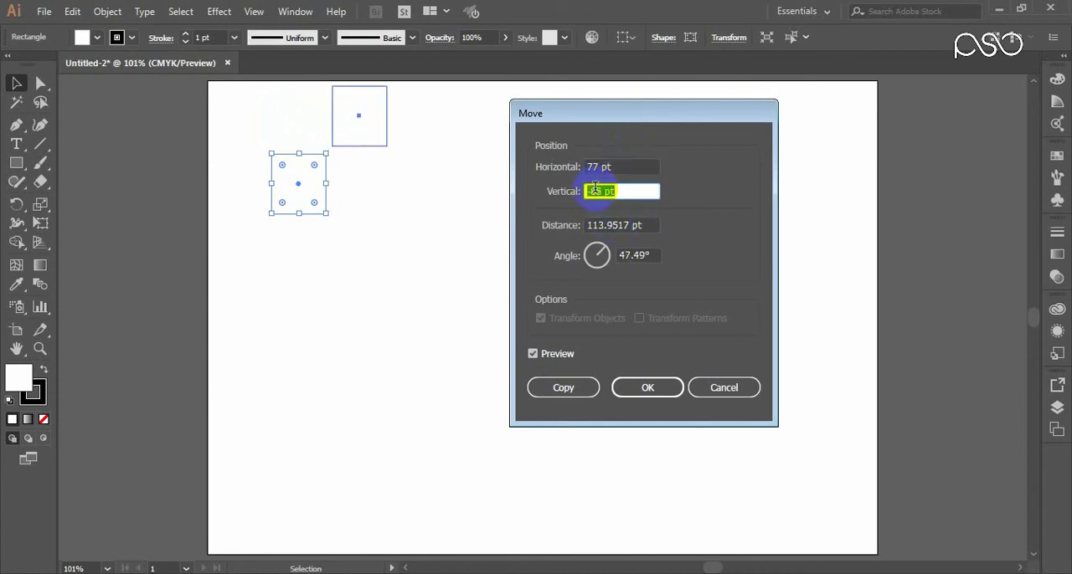
pyautogui.press('Up')
pyautogui.press('Up')
pyautogui.press('Up')
pyautogui.press('Up')
pyautogui.press('Up')
pyautogui.press('Up')
pyautogui.press('Up')
pyautogui.press('Up')
pyautogui.press('Up')
pyautogui.press('Up')
pyautogui.press('Up')
pyautogui.press('Up')
pyautogui.press('Up')
pyautogui.press('Up')
pyautogui.press('Up')
pyautogui.press('Up')
pyautogui.press('Up')
pyautogui.press('Up')
pyautogui.press('Up')
pyautogui.press('Up')
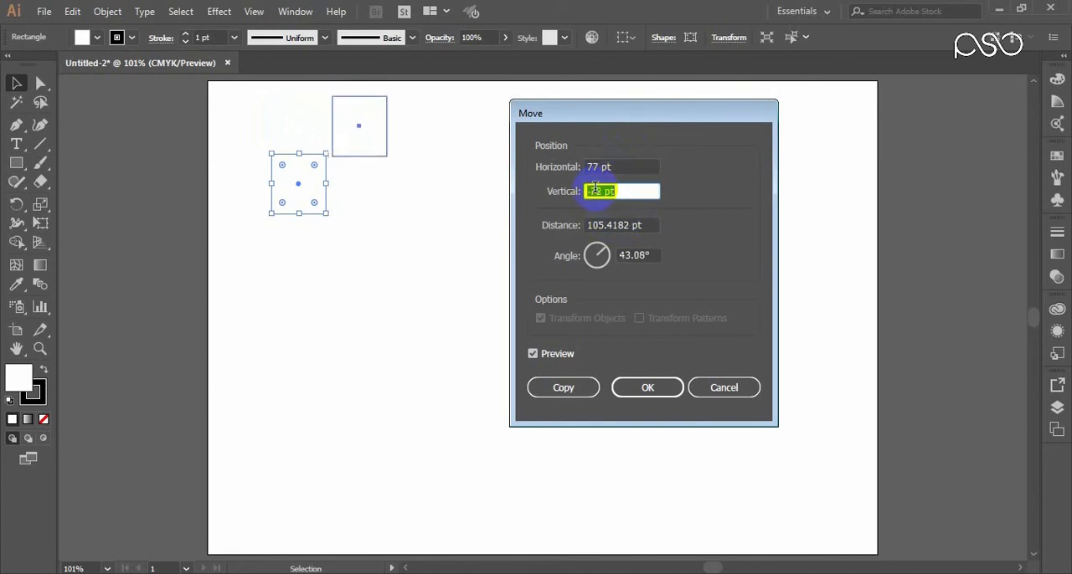
pyautogui.press('Up')
pyautogui.press('Up')
pyautogui.press('Up')
pyautogui.press('Up')
pyautogui.press('Up')
pyautogui.press('Up')
pyautogui.press('Up')
pyautogui.press('Up')
pyautogui.press('Up')
pyautogui.press('Up')
pyautogui.press('Up')
pyautogui.press('Up')
pyautogui.press('Up')
pyautogui.press('Up')
pyautogui.press('Up')
pyautogui.press('Up')
pyautogui.press('Up')
pyautogui.press('Up')
pyautogui.press('Up')
pyautogui.press('Up')
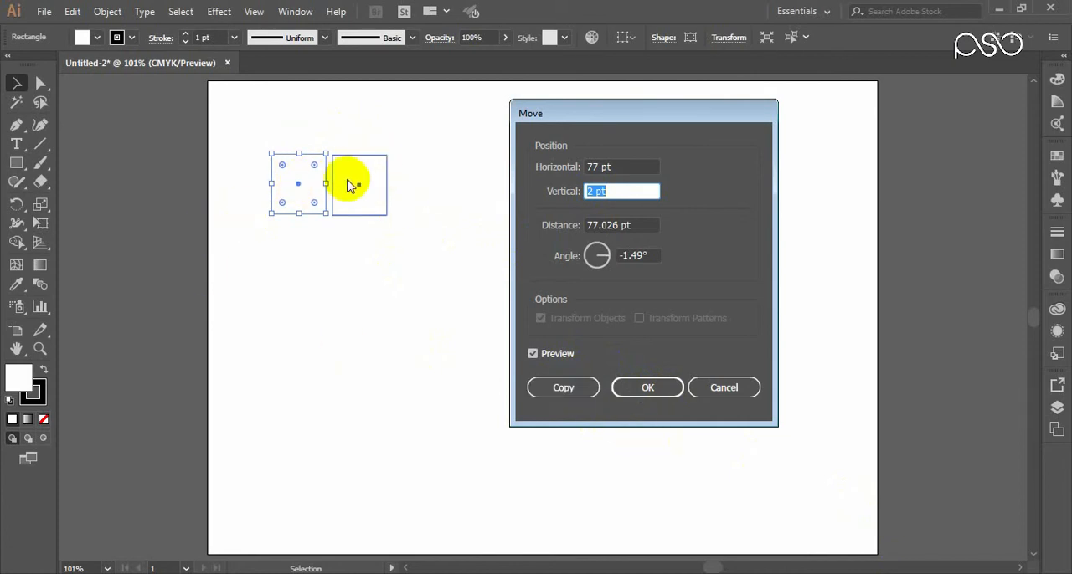
pyautogui.click(652, 387)
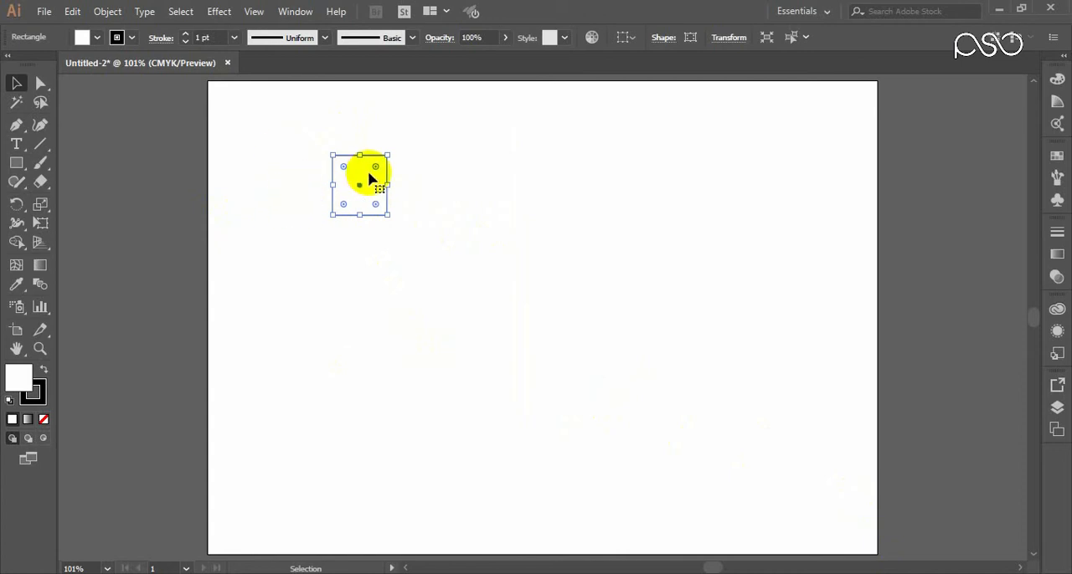
# Step: Undo and redo the move to compare the rectangle's two positions, ending with the move undone
pyautogui.hotkey('ctrl', 'z')
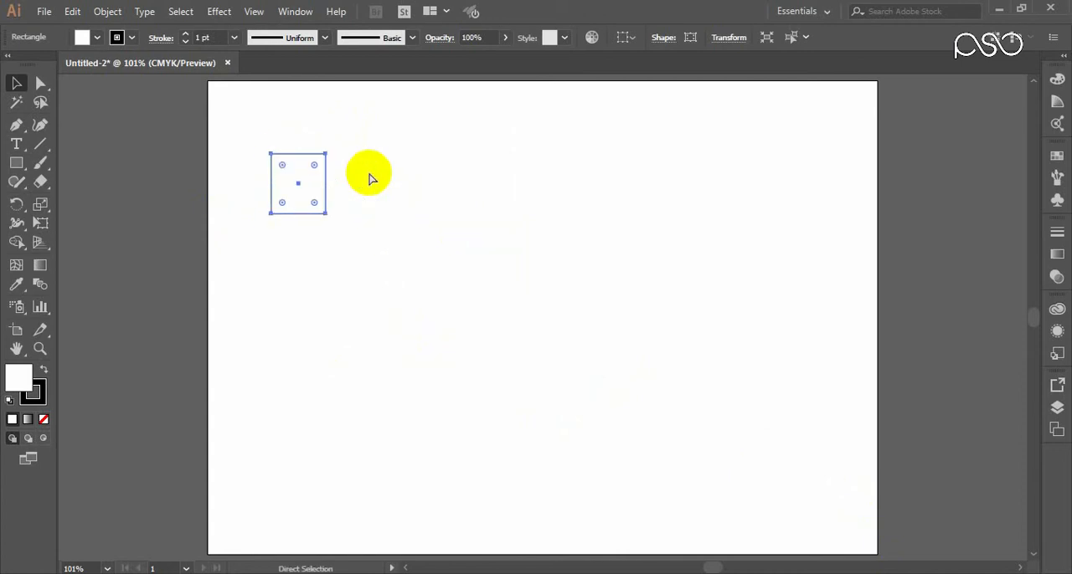
pyautogui.hotkey('ctrl', 'shift', 'z')
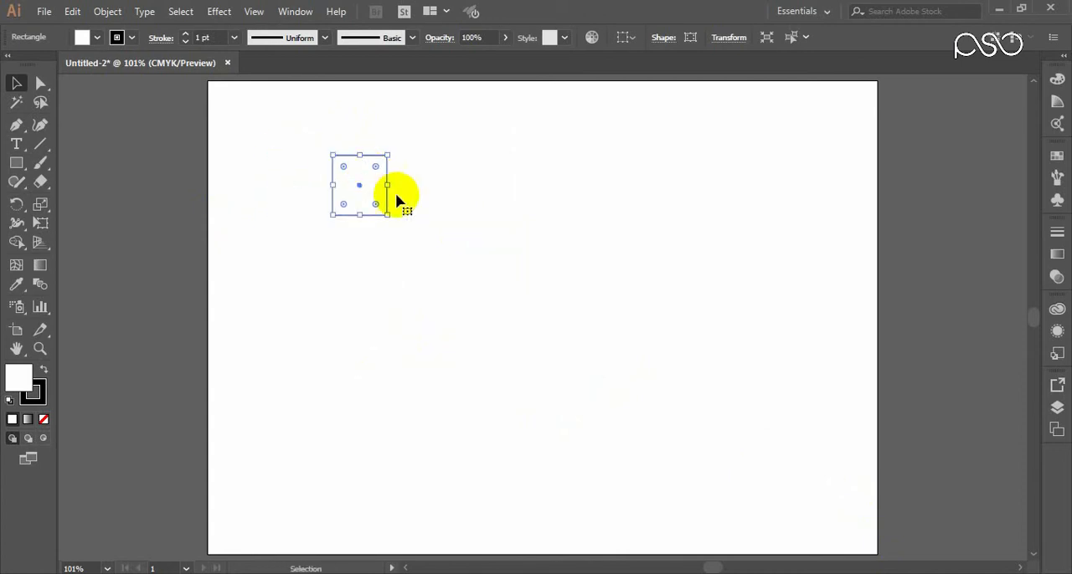
pyautogui.press('a')
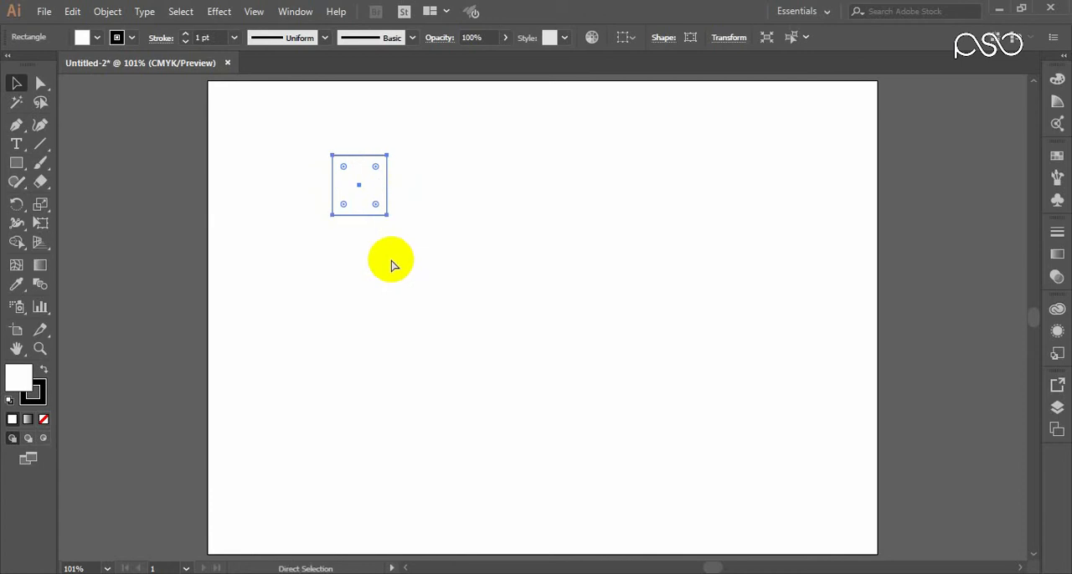
pyautogui.hotkey('ctrl', 'z')
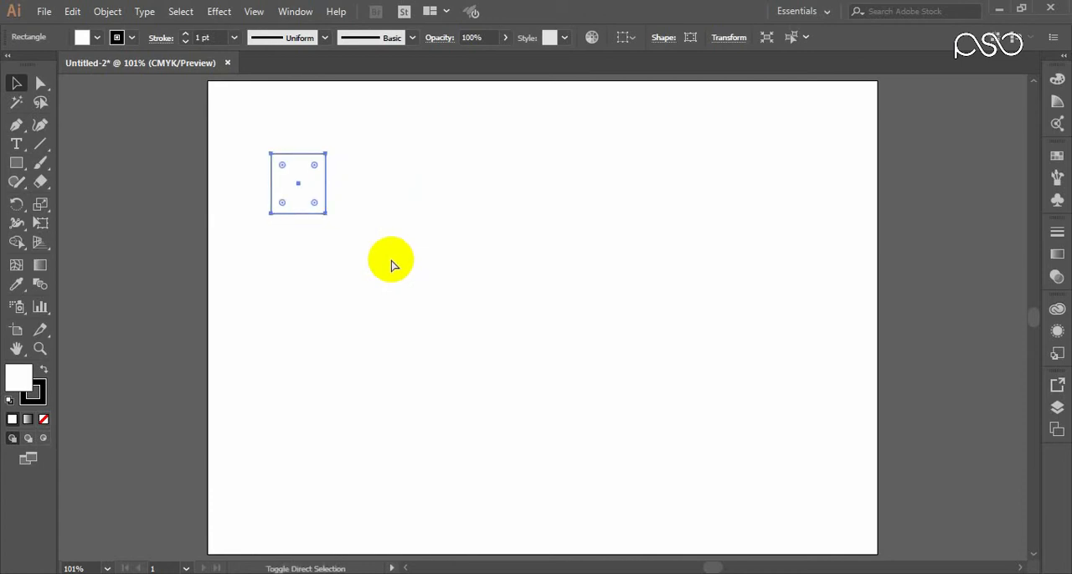
pyautogui.hotkey('ctrl', 'shift', 'z')
pyautogui.press('v')
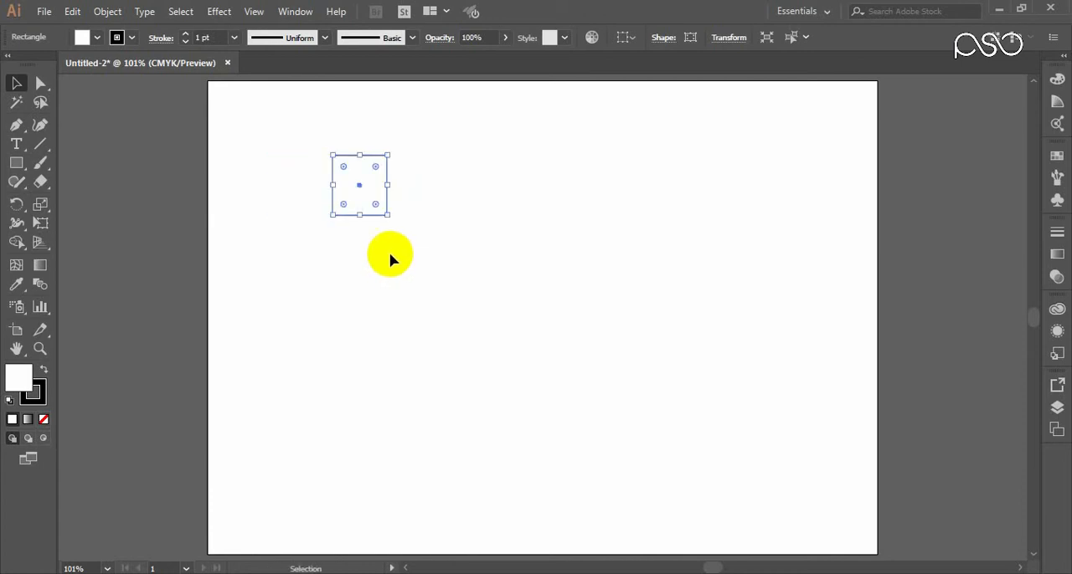
pyautogui.hotkey('ctrl', 'z')
# Step: Start a Move transformation on the small rectangle with a vertical offset of 0 pt
pyautogui.rightClick(321, 181)
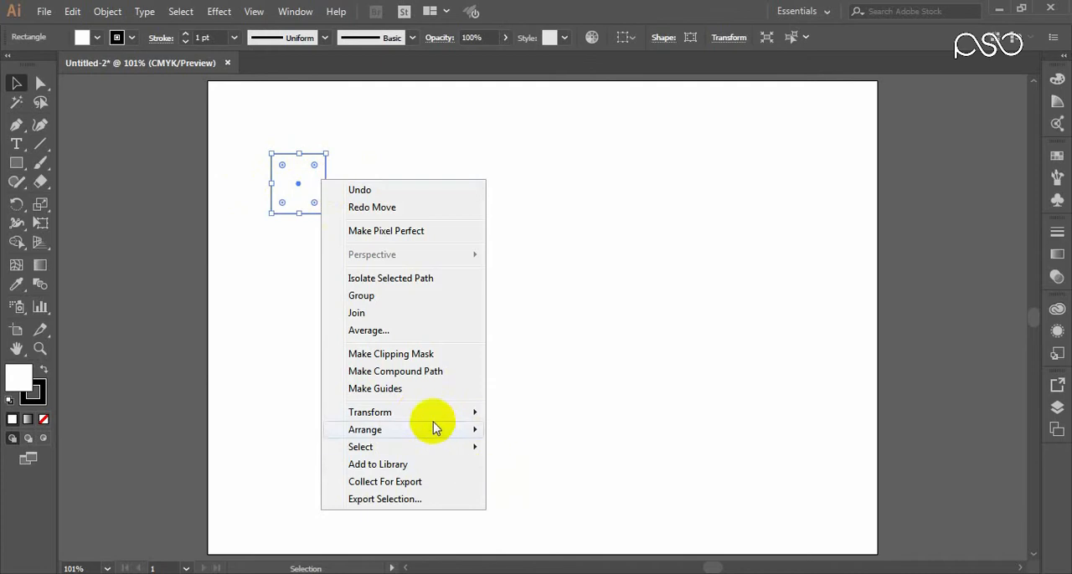
pyautogui.click(291, 179)
pyautogui.rightClick(310, 180)
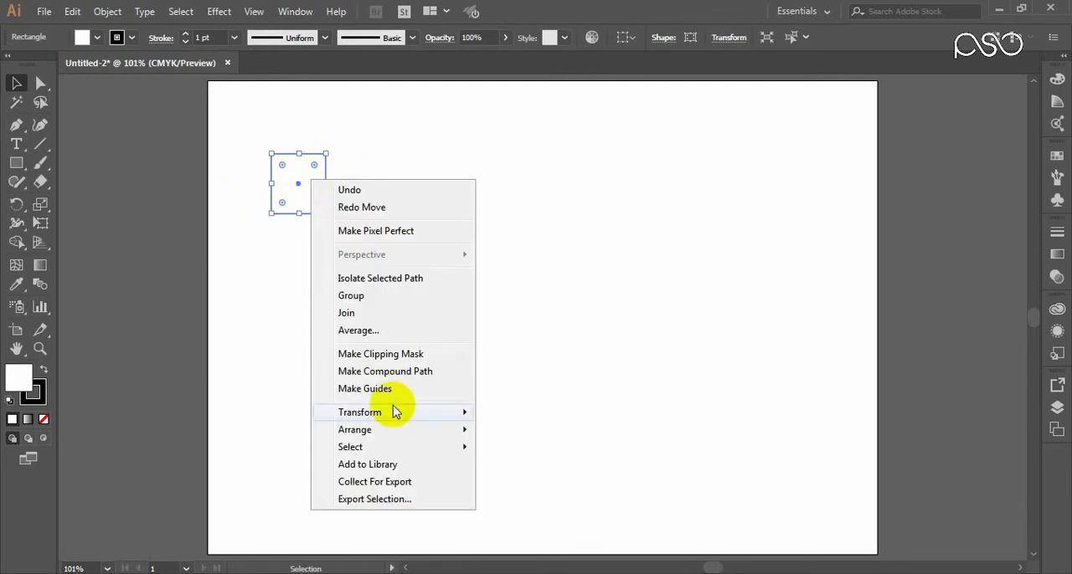
pyautogui.moveTo(395, 412)
pyautogui.click(514, 435)
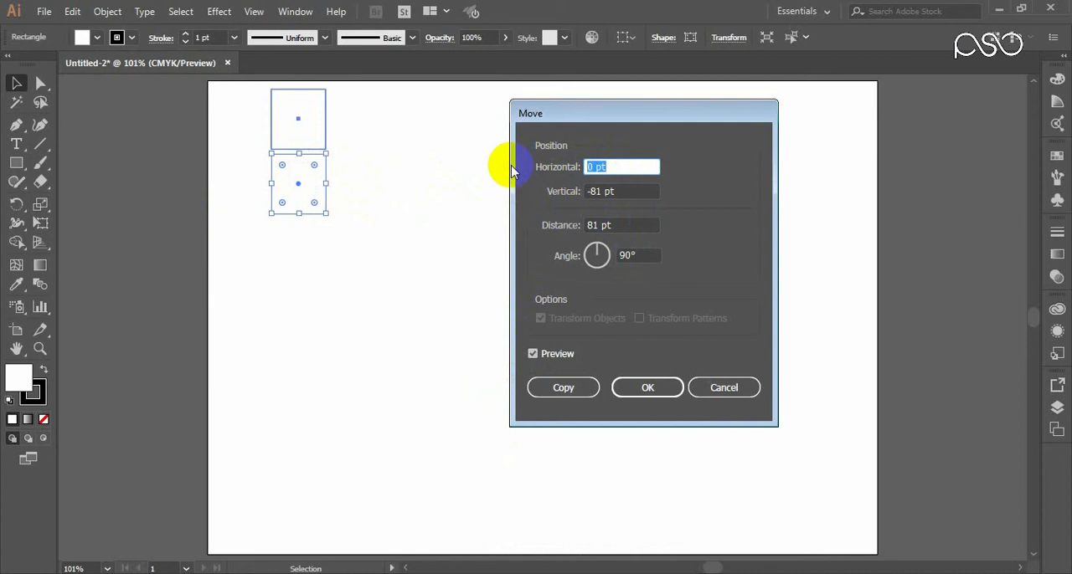
pyautogui.moveTo(614, 191); pyautogui.dragTo(569, 194)
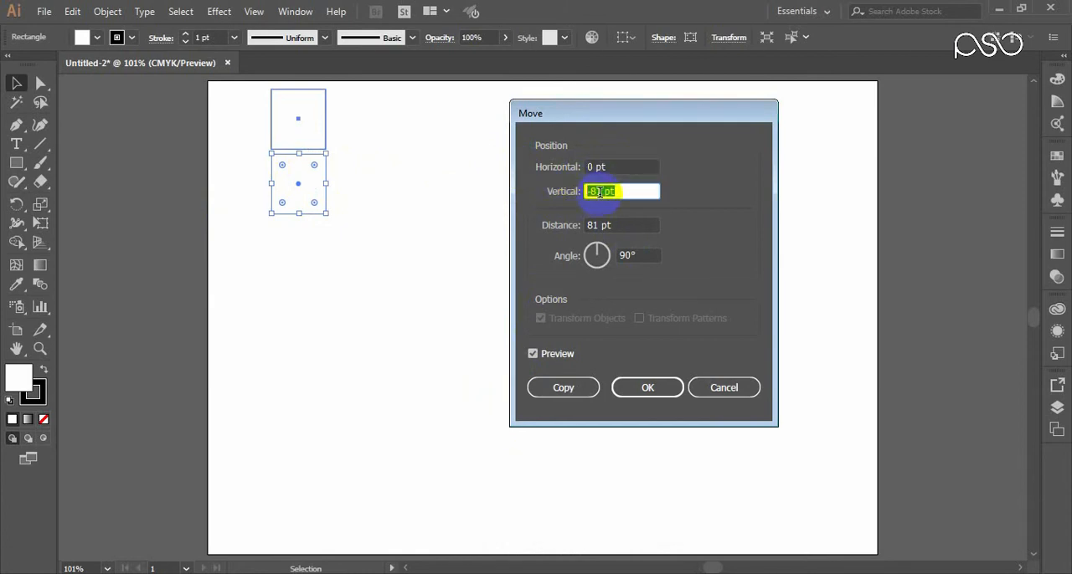
pyautogui.moveTo(627, 191); pyautogui.dragTo(549, 192)
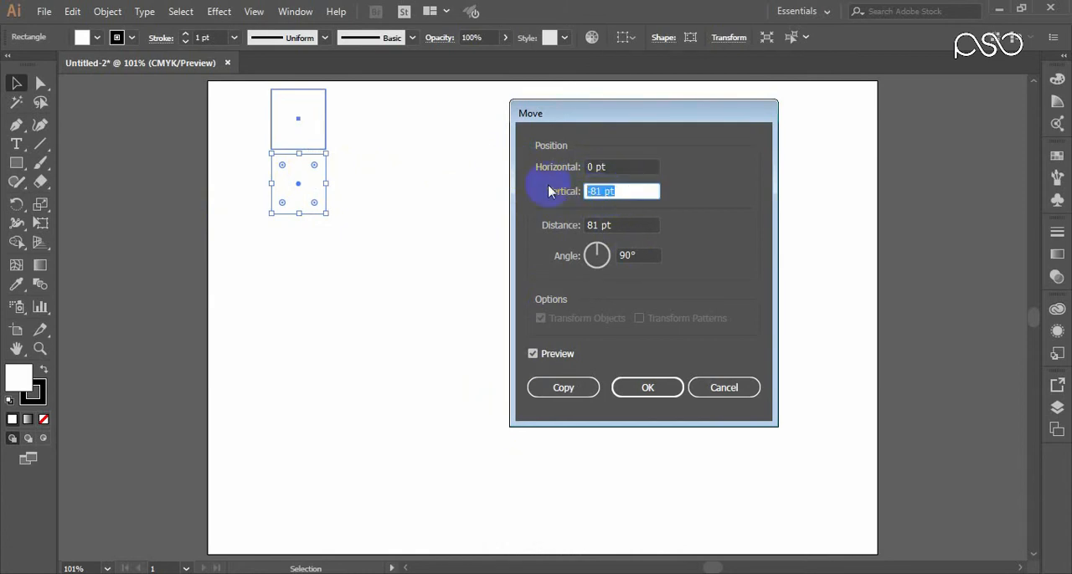
pyautogui.write('0')
# Step: Preview the rectangle's move with horizontal offsets of 80 pt and 70 pt
pyautogui.click(609, 166)
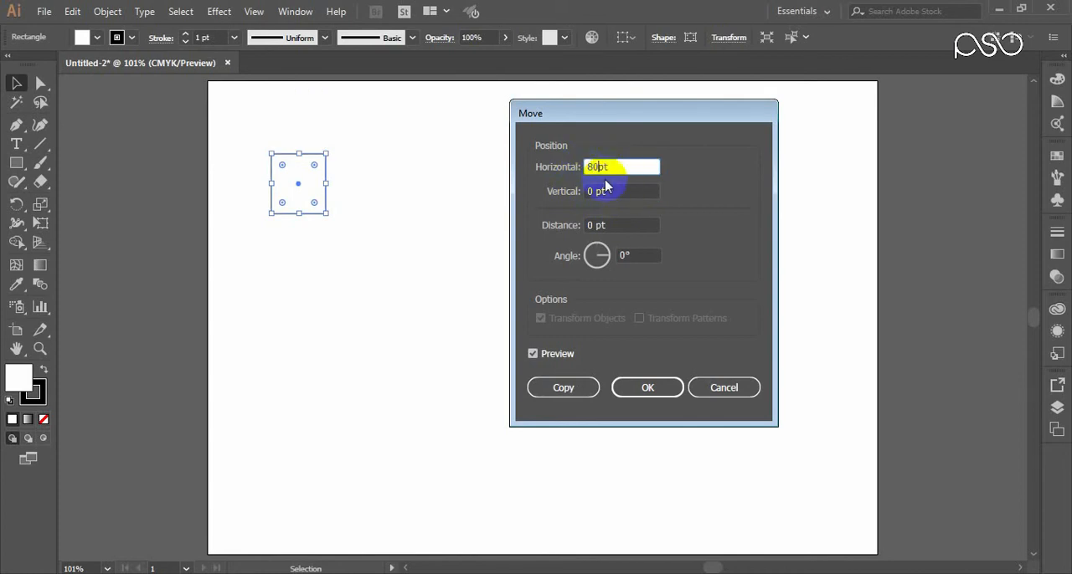
pyautogui.write('80pt')
pyautogui.click(607, 190)
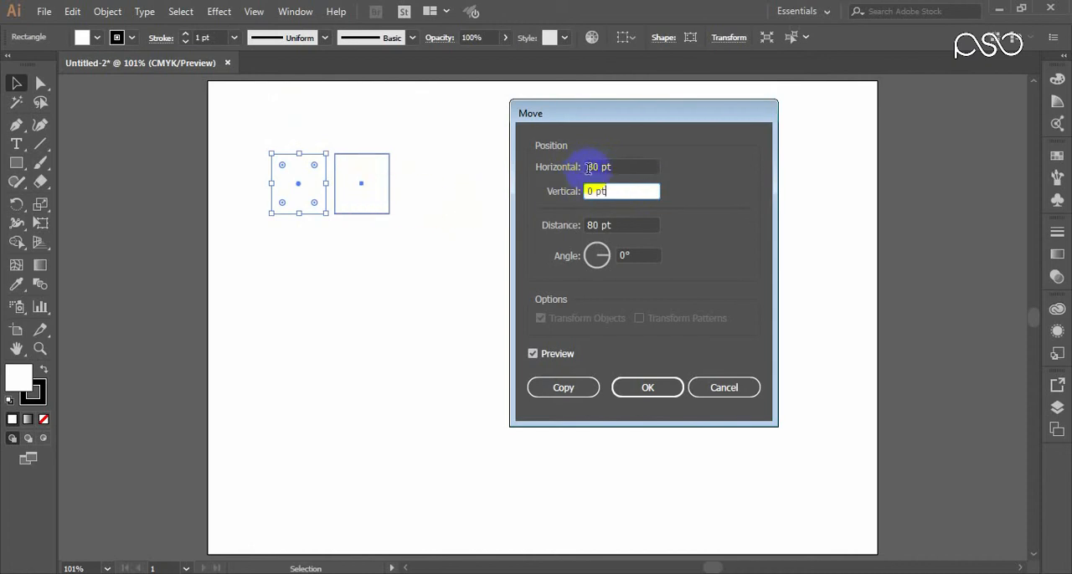
pyautogui.click(603, 168)
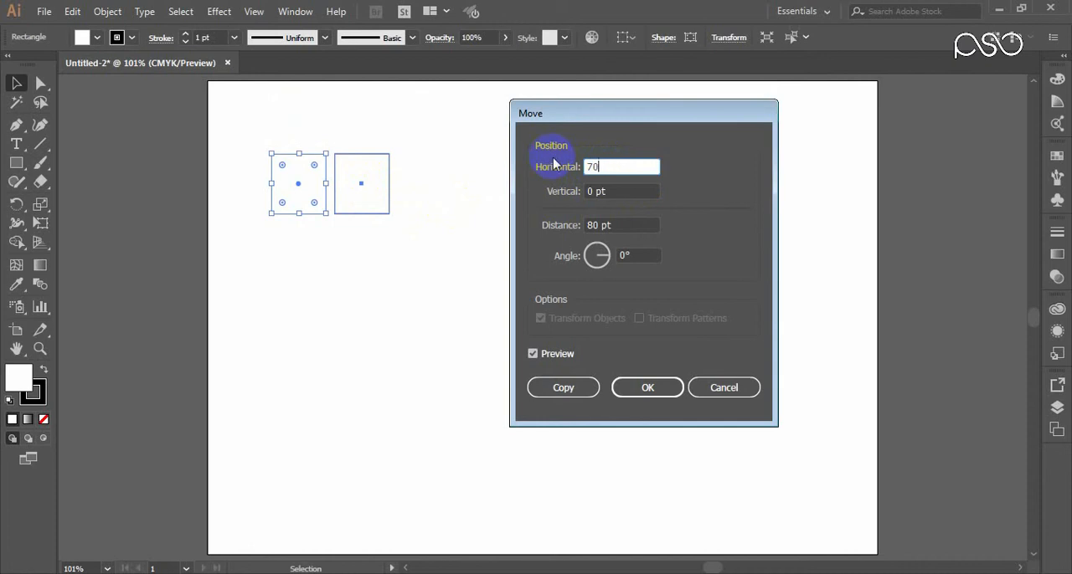
pyautogui.write('70')
pyautogui.click(608, 192)
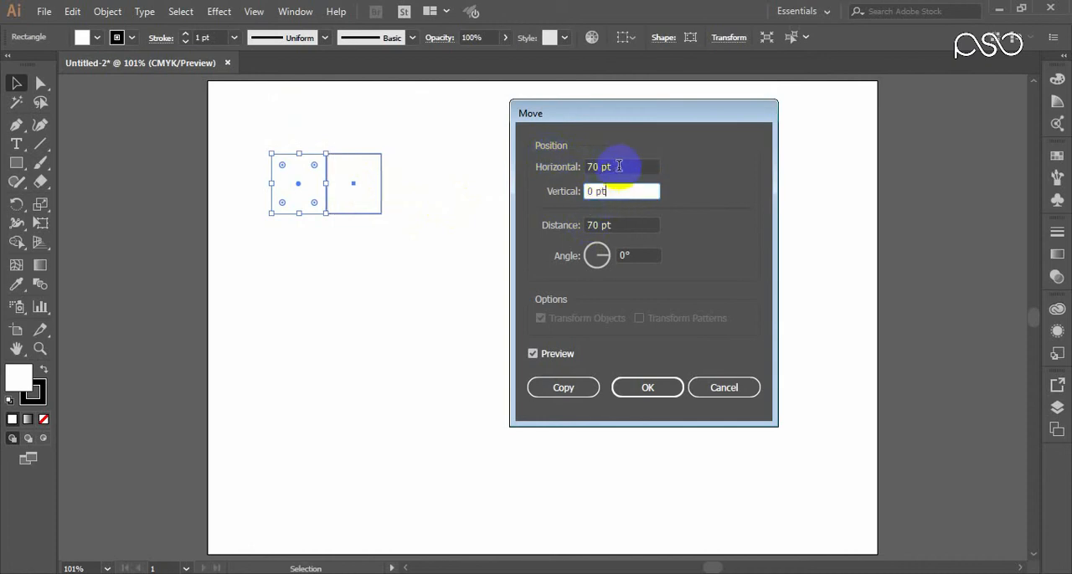
# Step: Set the move's horizontal offset to 75 pt and apply it as a copy of the rectangle
pyautogui.click(611, 167)
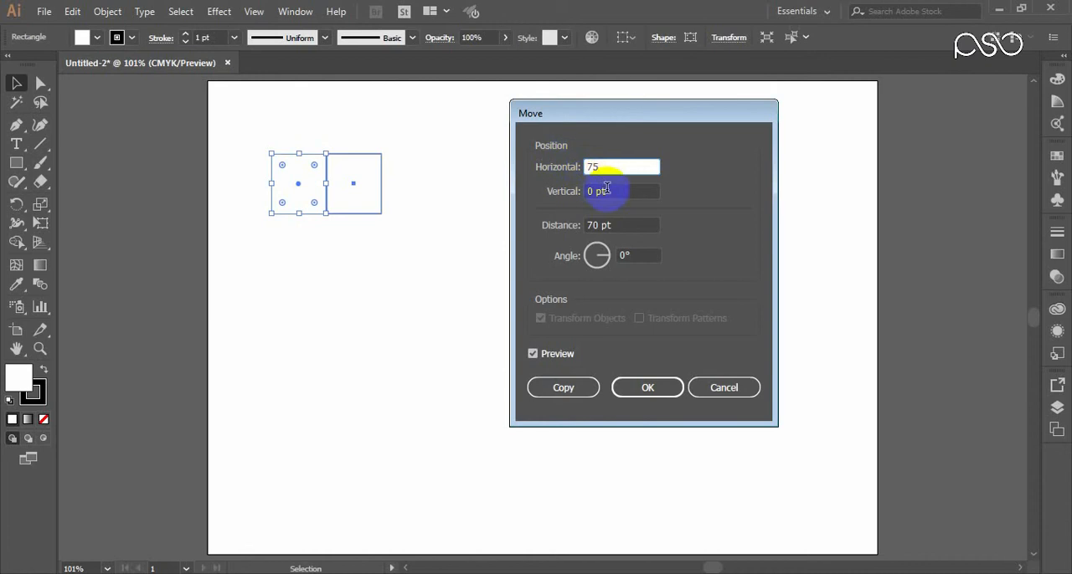
pyautogui.click(606, 191)
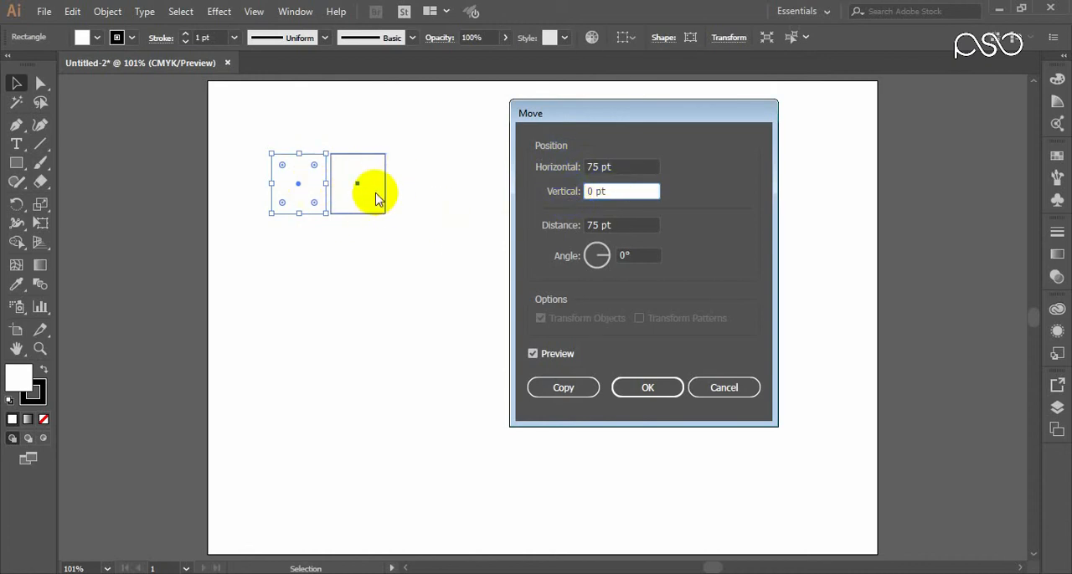
pyautogui.click(564, 389)
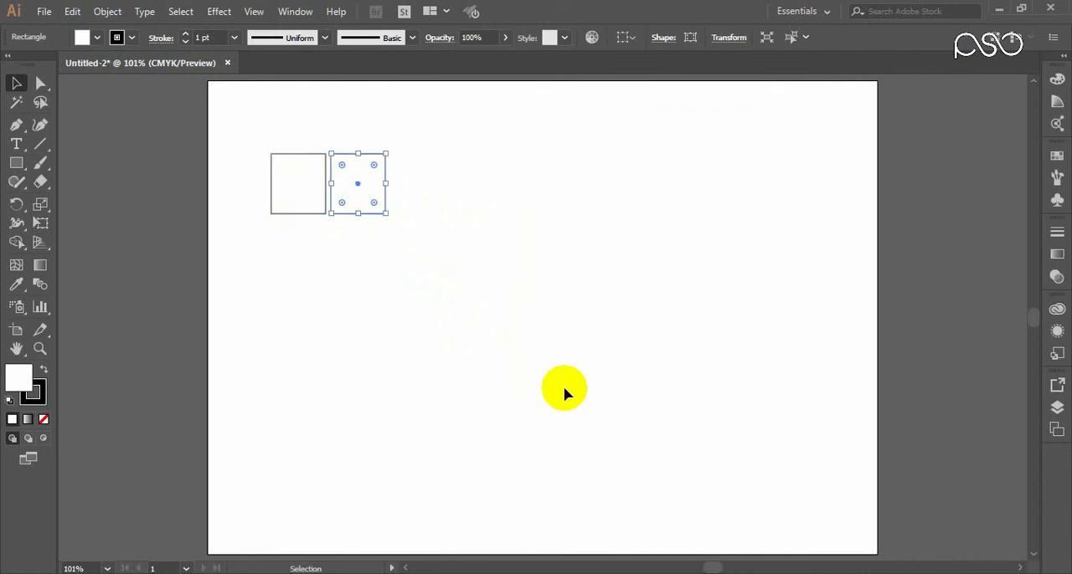
# Step: Repeat the copying move twice with Transform Again to extend the row to four rectangles
pyautogui.rightClick(368, 194)
pyautogui.moveTo(492, 430)
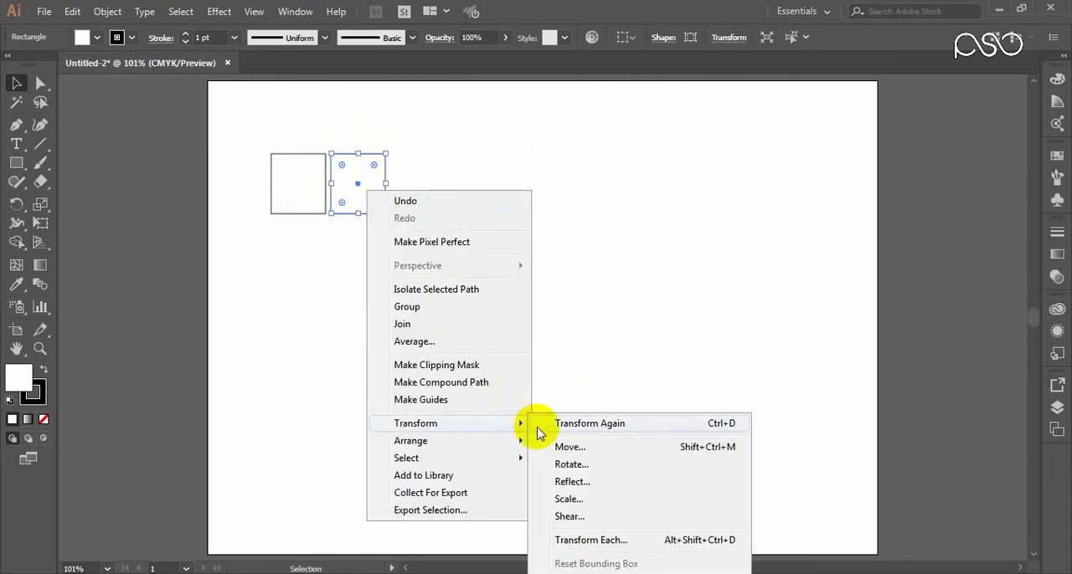
pyautogui.click(586, 425)
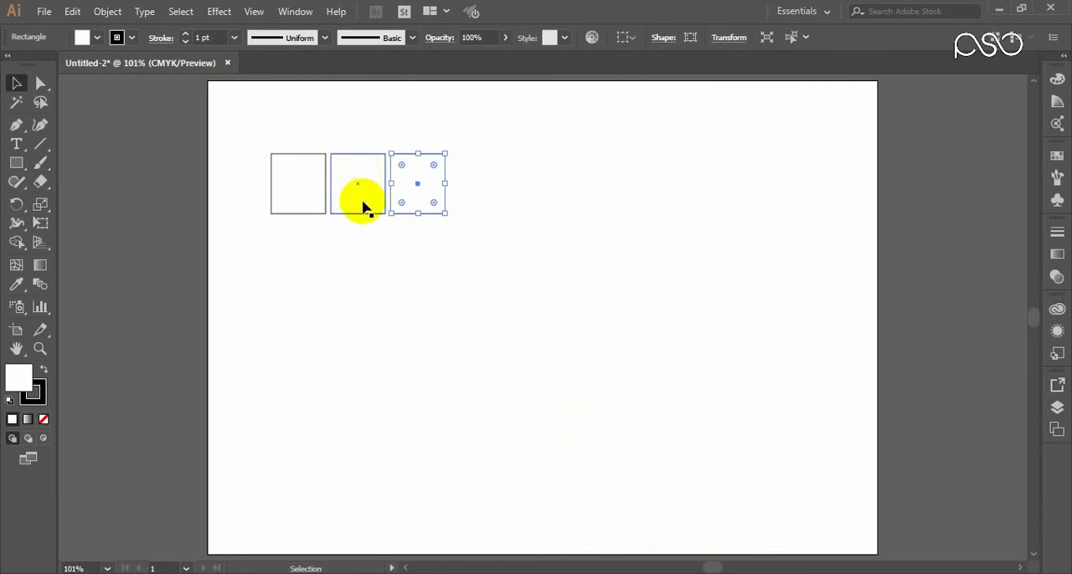
pyautogui.rightClick(415, 172)
pyautogui.moveTo(505, 405)
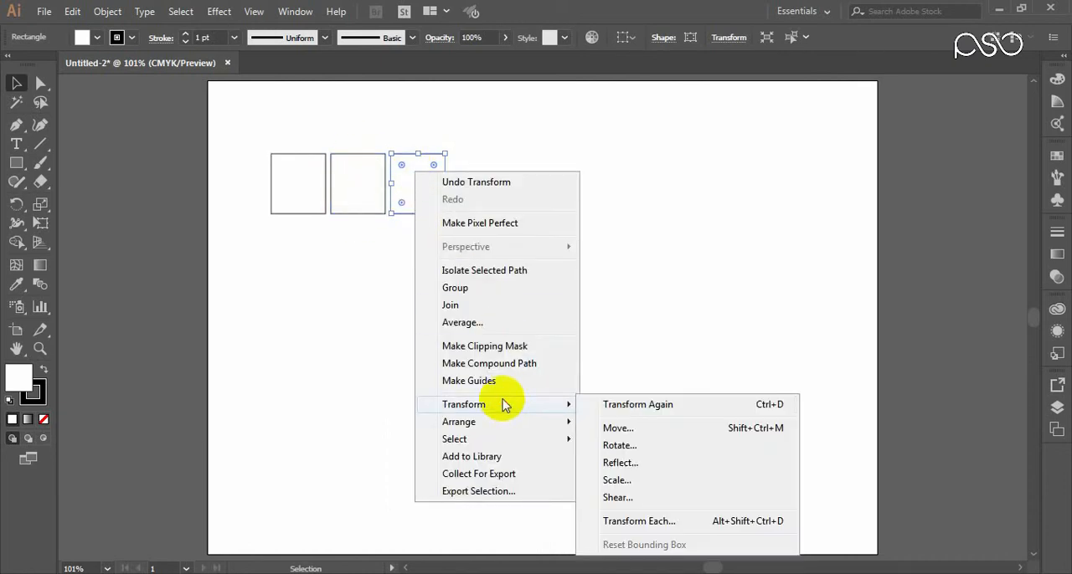
pyautogui.click(620, 407)
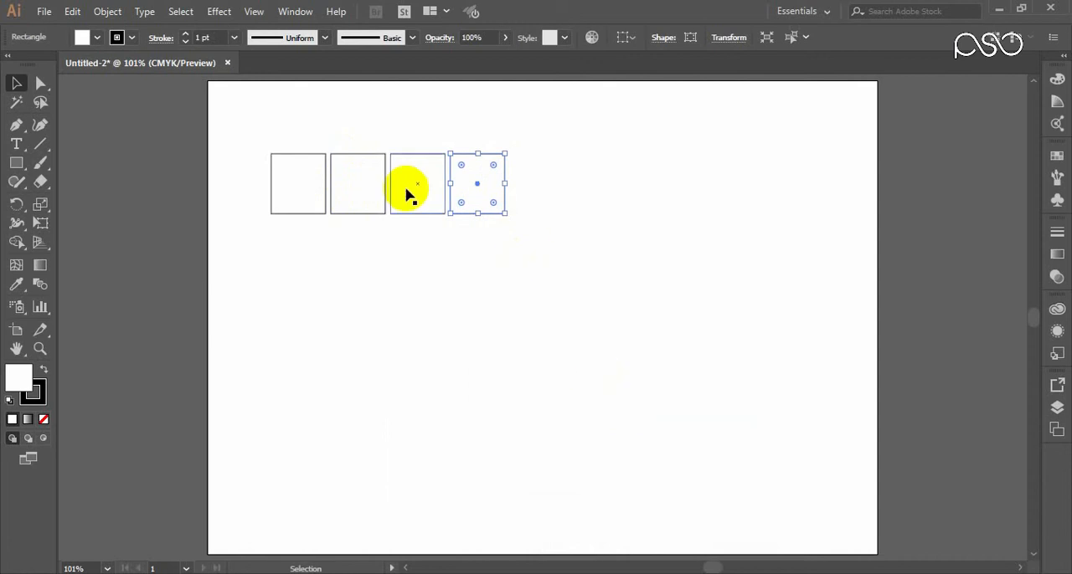
# Step: Keep repeating the last transformation until the row contains nine rectangles
pyautogui.press('ctrl')
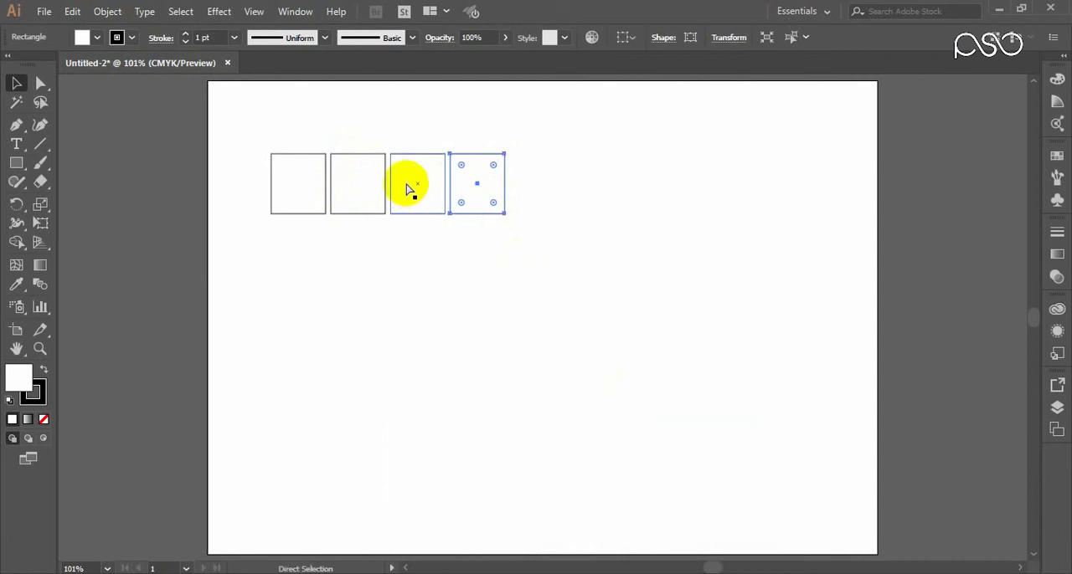
pyautogui.hotkey('ctrl', 'd')
pyautogui.hotkey('ctrl', 'd')
pyautogui.hotkey('ctrl', 'd')
pyautogui.hotkey('ctrl', 'd')
pyautogui.hotkey('ctrl', 'd')
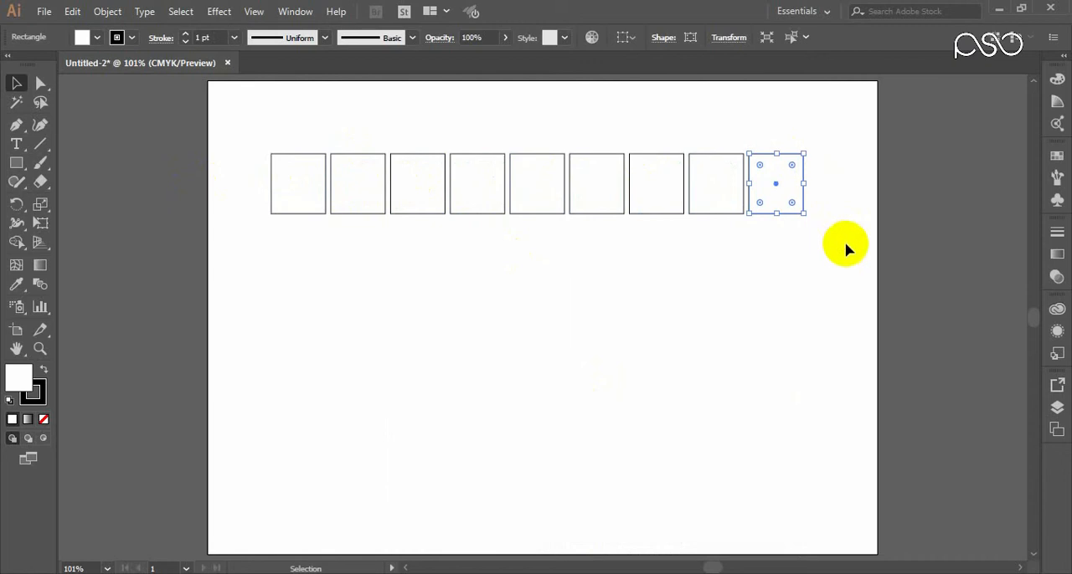
# Step: Select the whole row of rectangles and start a Move transformation with a vertical offset of 75 pt
pyautogui.moveTo(838, 254); pyautogui.dragTo(273, 149)
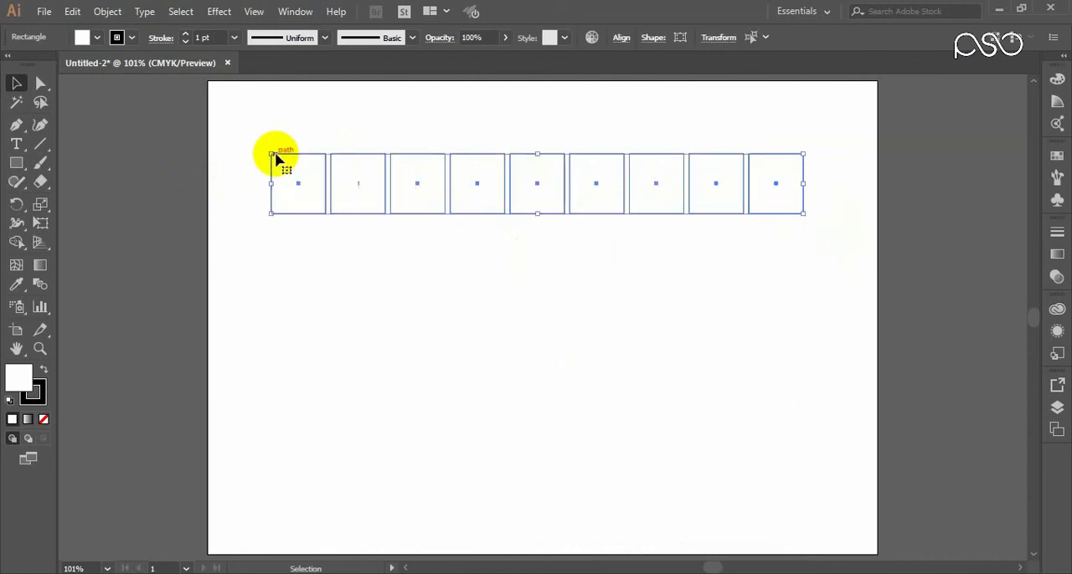
pyautogui.rightClick(286, 172)
pyautogui.moveTo(418, 391)
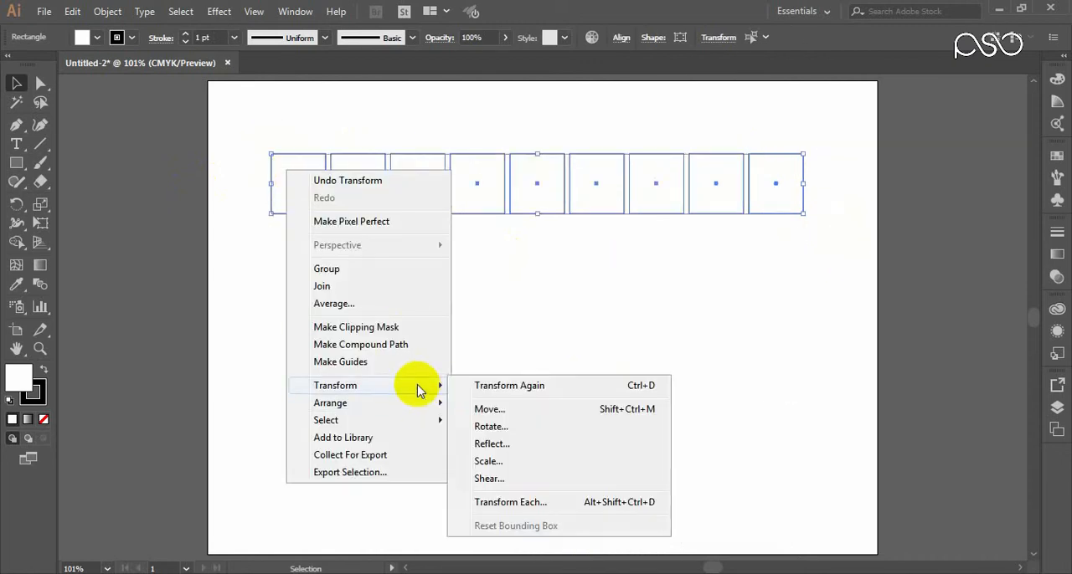
pyautogui.click(485, 409)
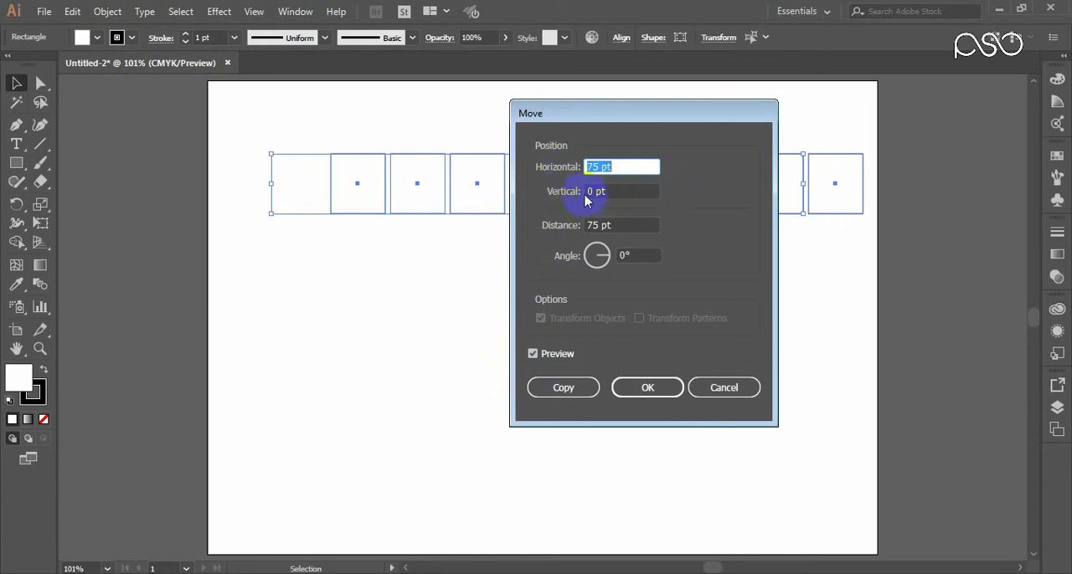
pyautogui.click(615, 191)
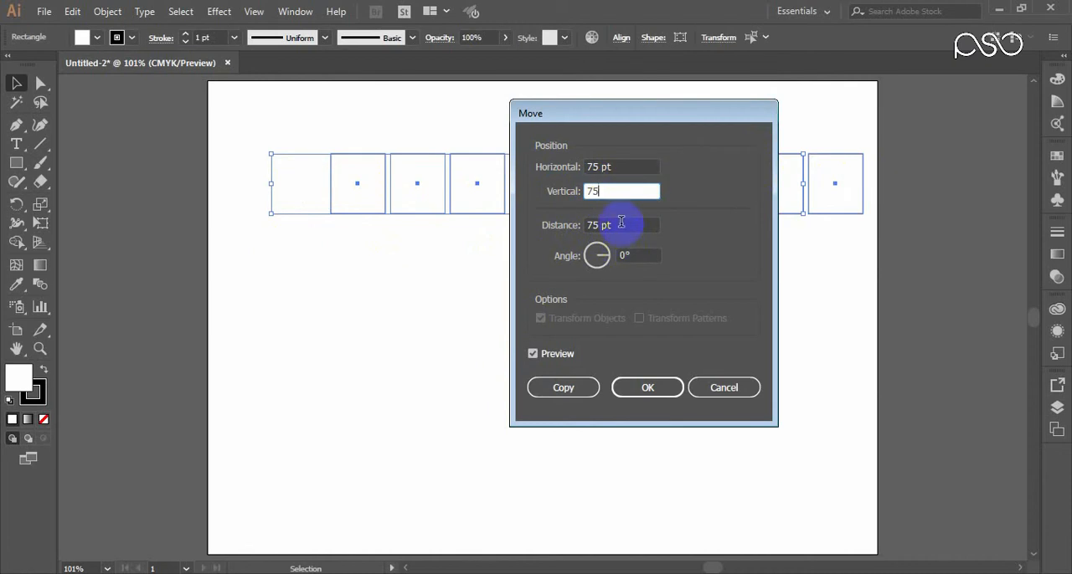
pyautogui.click(622, 225)
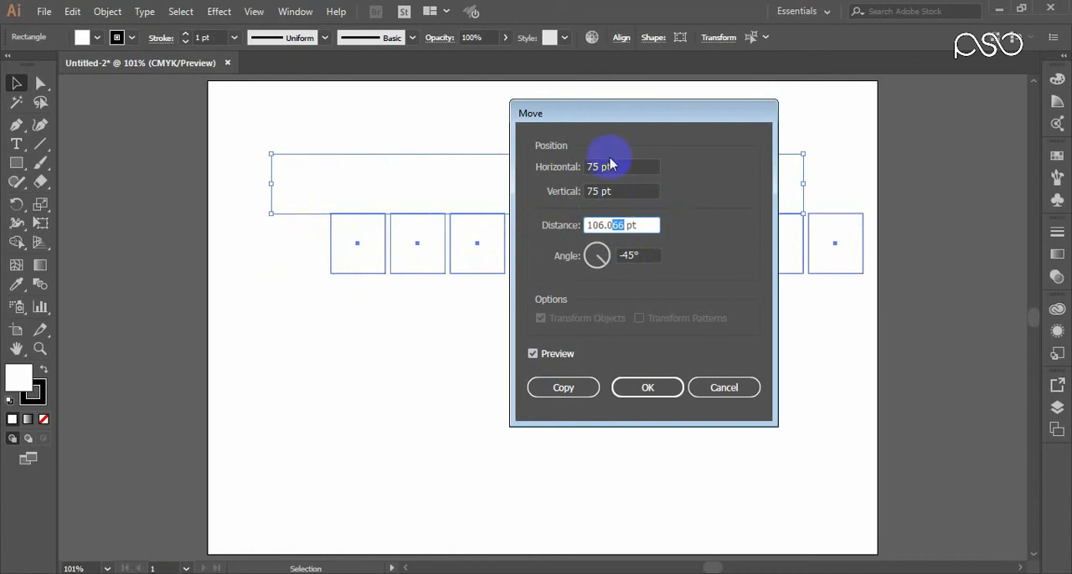
# Step: Set the row's horizontal offset to 0 pt and apply the move as a copy below the original row
pyautogui.click(548, 166)
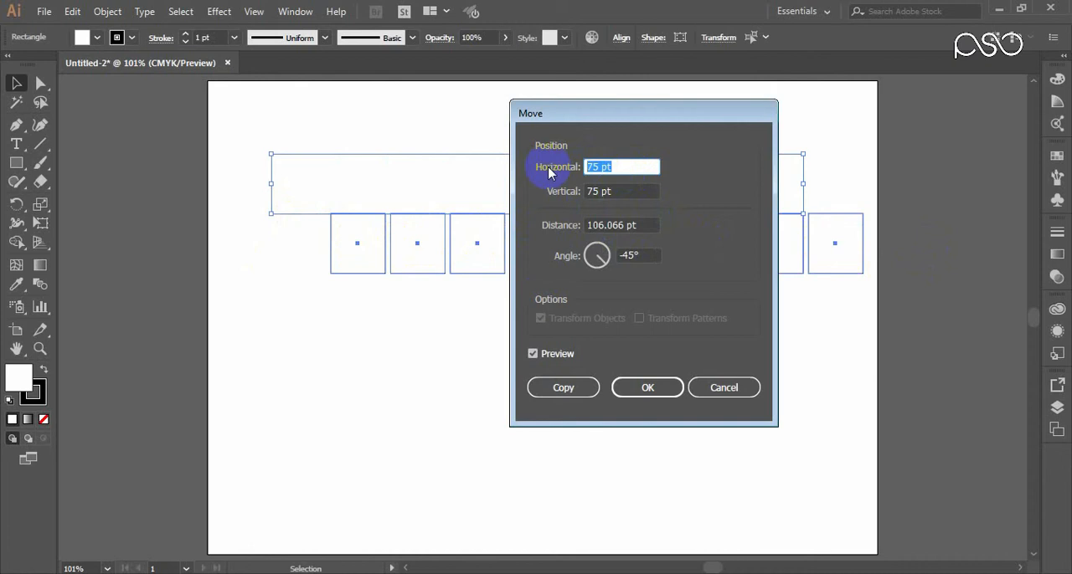
pyautogui.write('0')
pyautogui.click(603, 198)
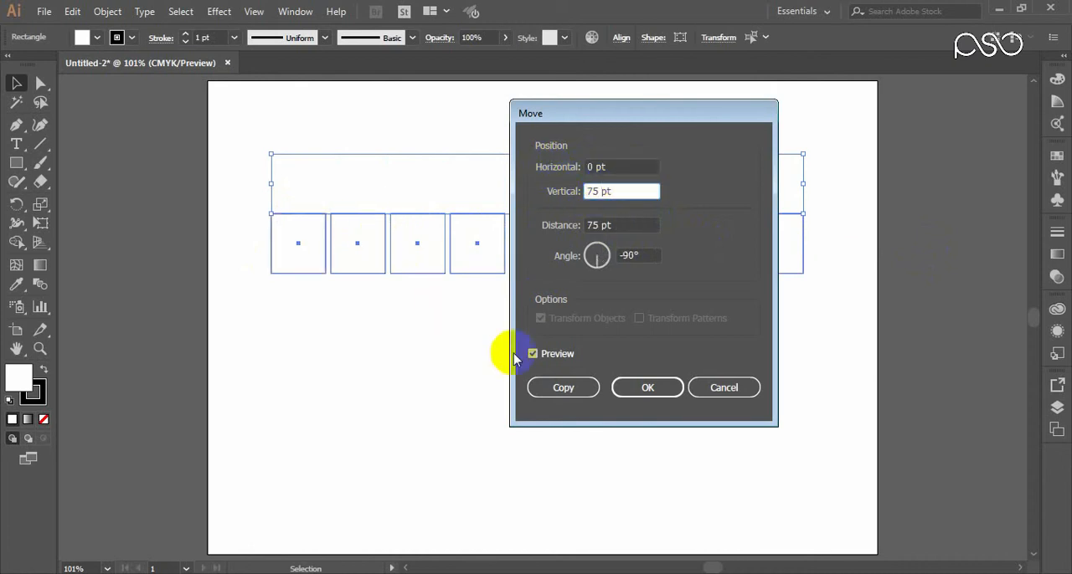
pyautogui.click(562, 388)
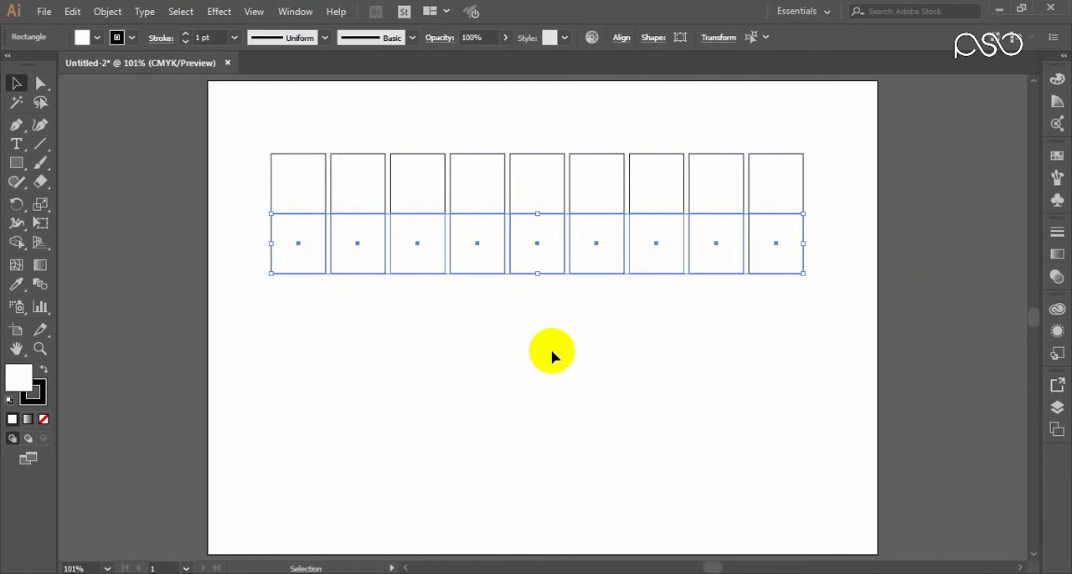
# Step: Repeat the row copy downward with Transform Again until the grid has six rows
pyautogui.click(551, 356)
pyautogui.hotkey('ctrl', 'd')
pyautogui.hotkey('ctrl', 'd')
pyautogui.hotkey('ctrl', 'd')
pyautogui.hotkey('ctrl', 'd')
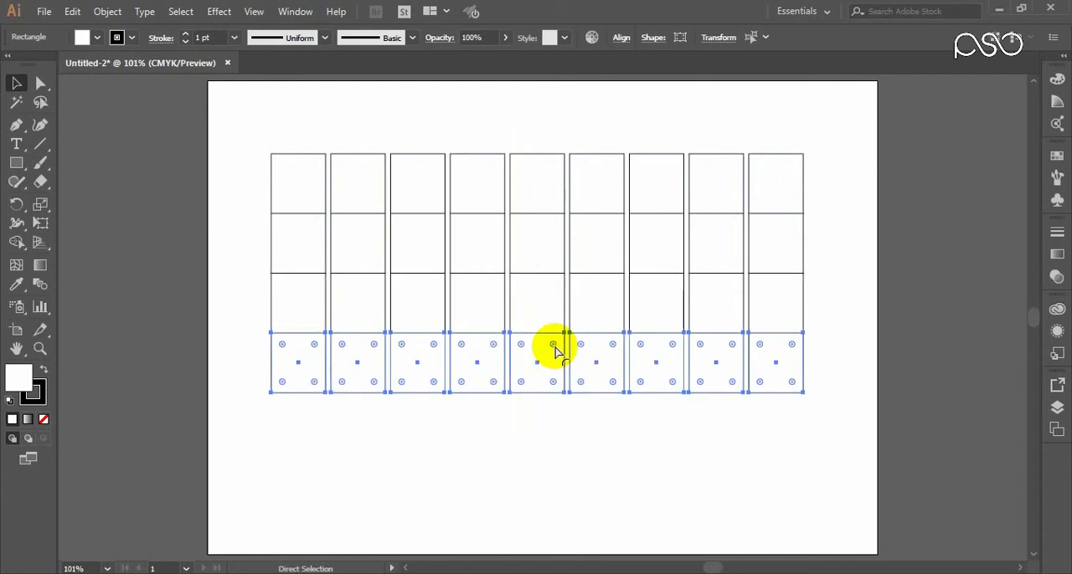
pyautogui.press('v')
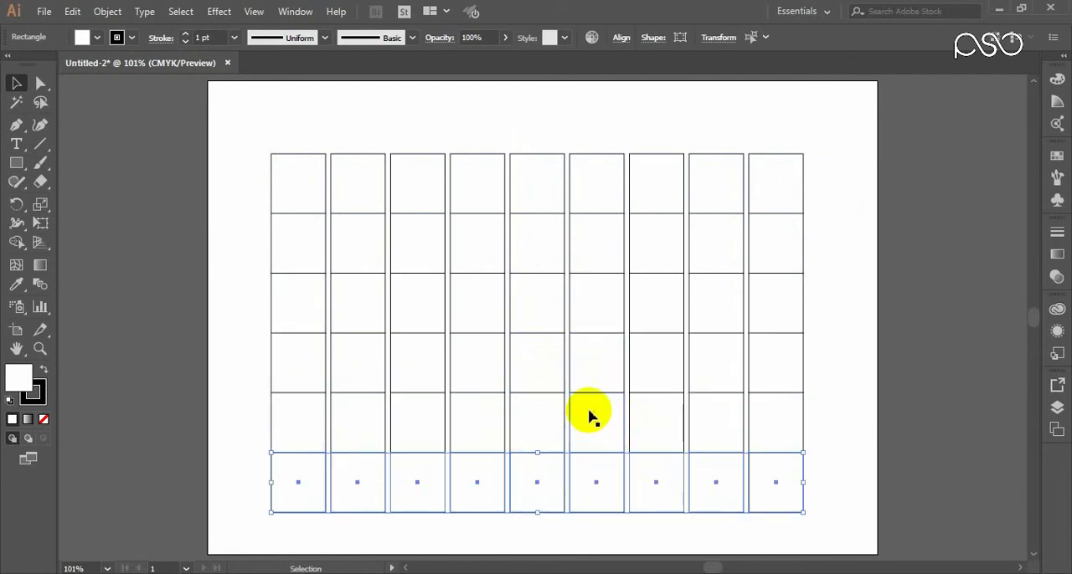
# Step: Select the entire grid of rectangles, shift it slightly upward on the artboard and deselect it
pyautogui.scroll(-1, 590, 417)
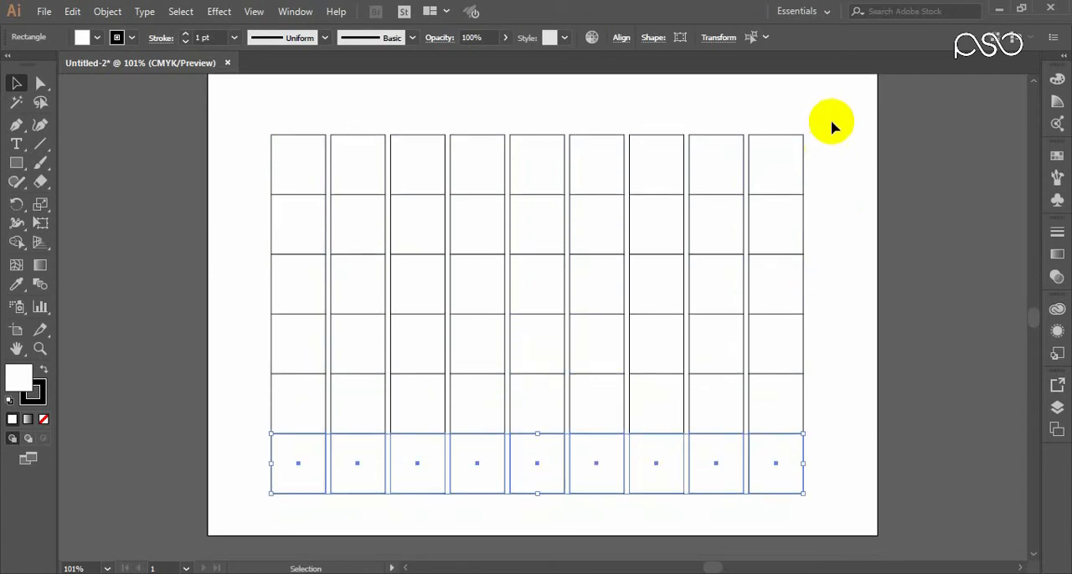
pyautogui.moveTo(831, 122); pyautogui.dragTo(282, 481)
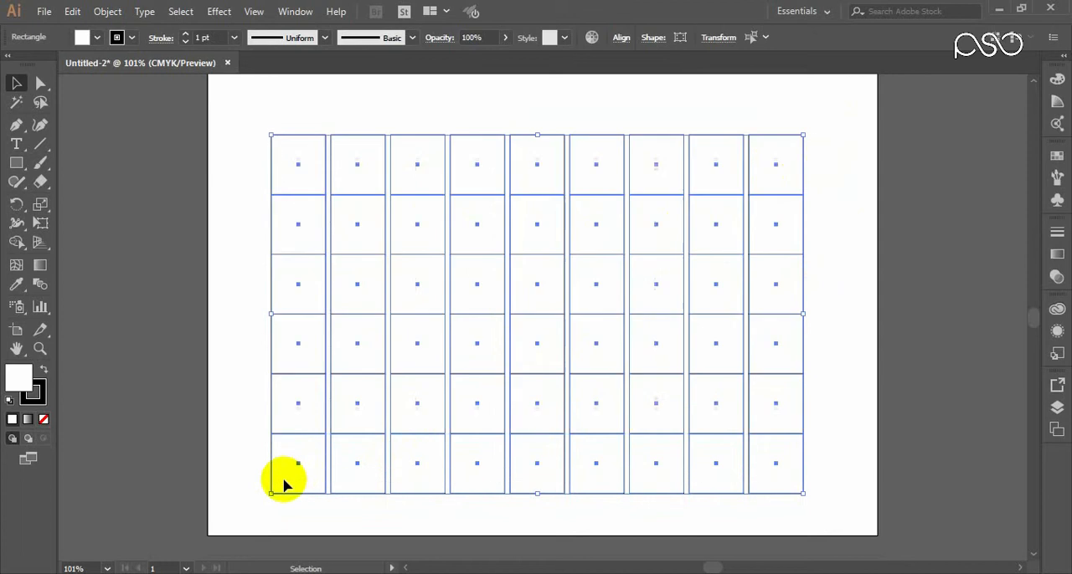
pyautogui.moveTo(491, 303); pyautogui.dragTo(491, 296)
pyautogui.click(817, 192)
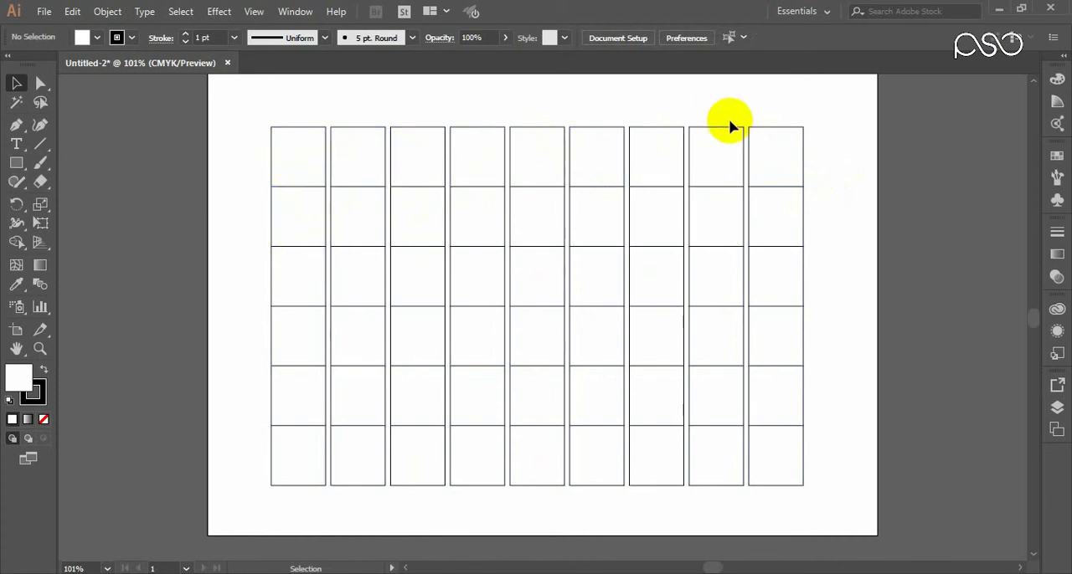
# Step: Select all the rectangles in the grid
pyautogui.moveTo(824, 134); pyautogui.dragTo(529, 225)
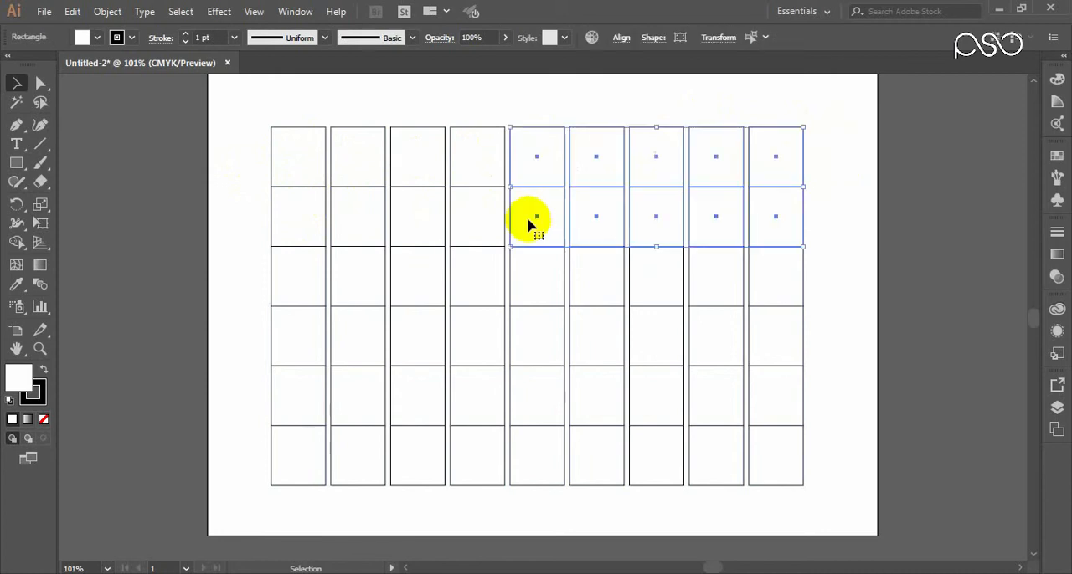
pyautogui.click(287, 161)
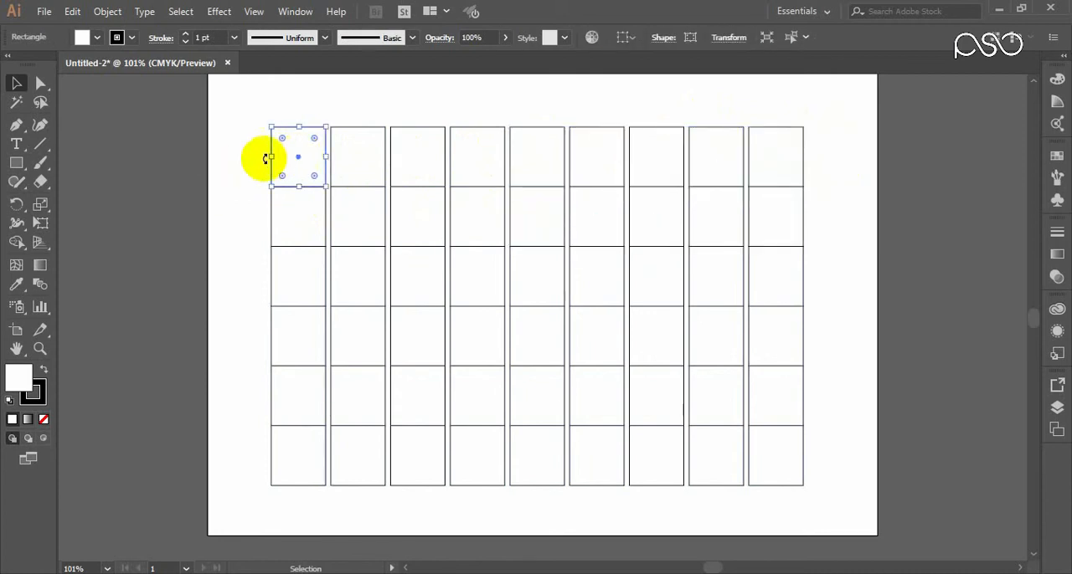
pyautogui.click(247, 144)
pyautogui.moveTo(248, 109); pyautogui.dragTo(822, 479)
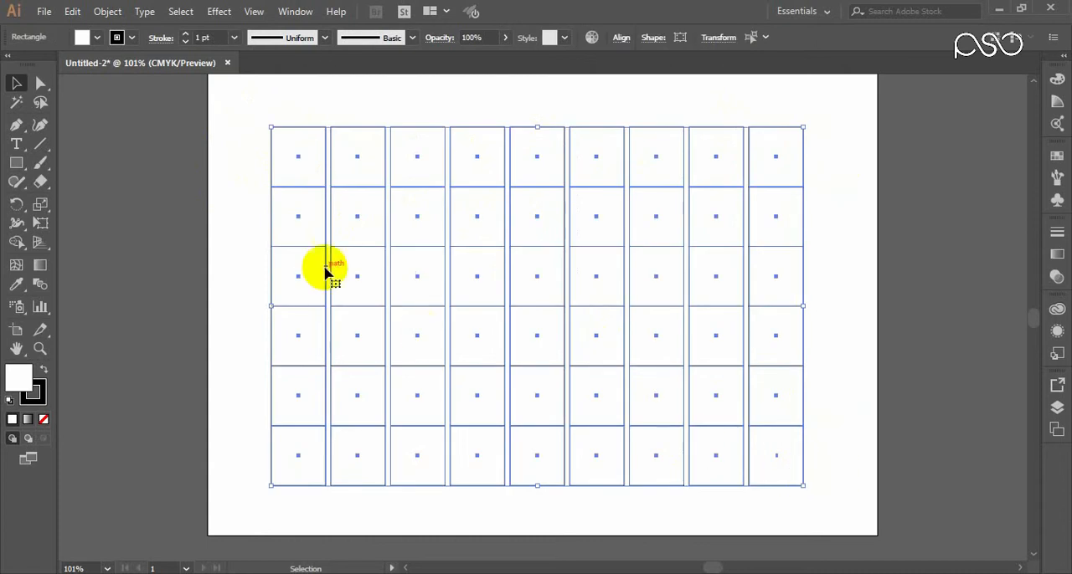
# Step: Open the Scale transformation for the grid, preview uniform scaling up to 107% and return it to 100%
pyautogui.rightClick(362, 208)
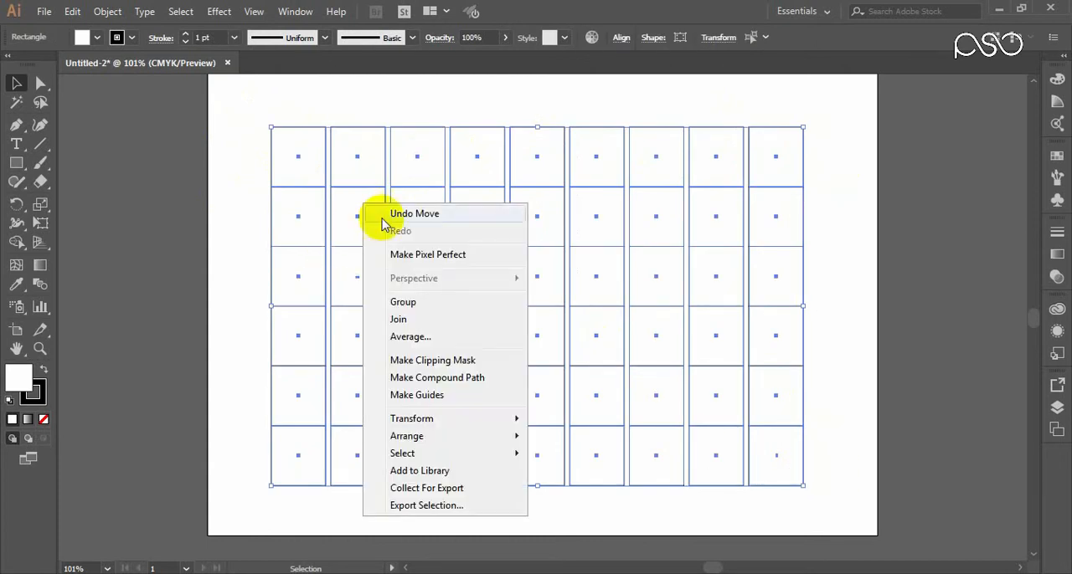
pyautogui.moveTo(517, 425)
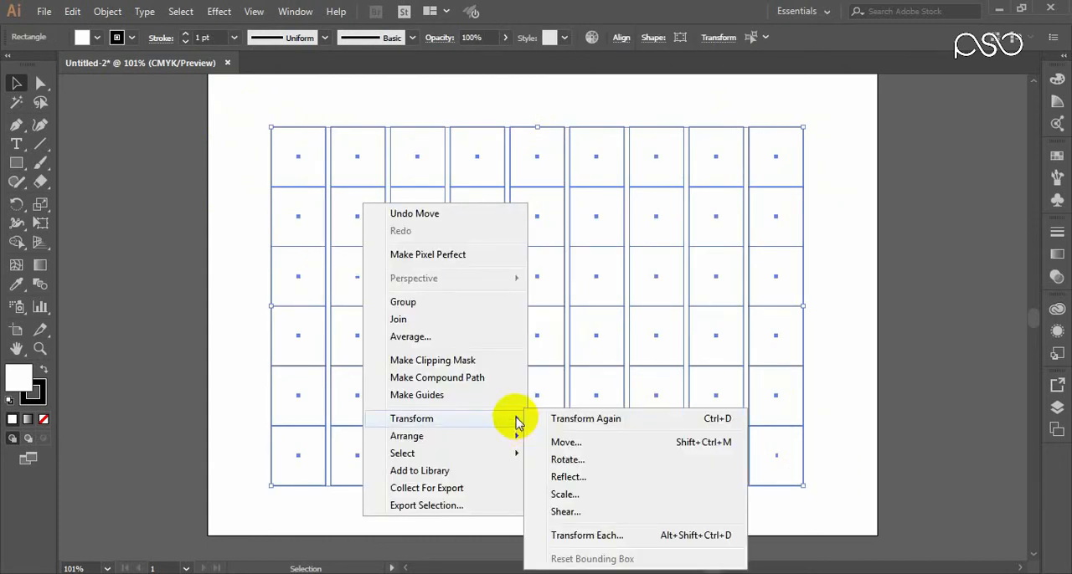
pyautogui.click(564, 495)
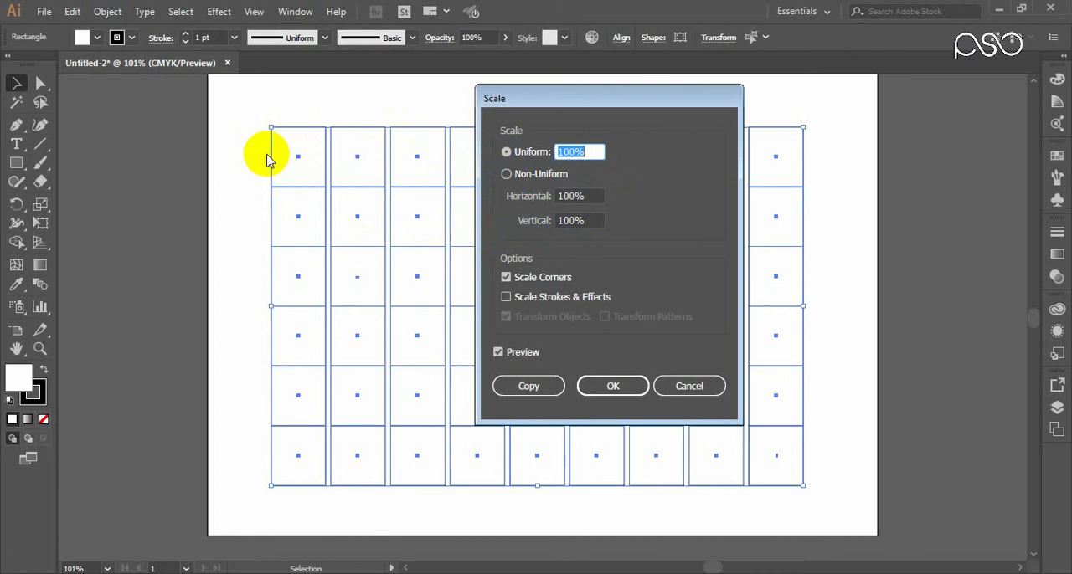
pyautogui.click(569, 151)
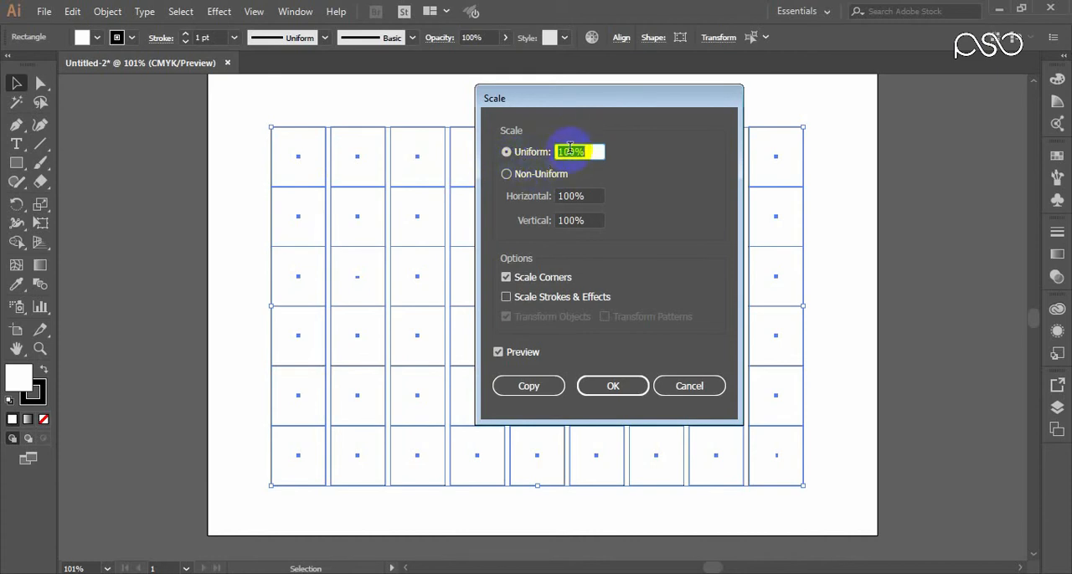
pyautogui.press('Up')
pyautogui.press('Up')
pyautogui.press('Up')
pyautogui.press('Up')
pyautogui.press('Up')
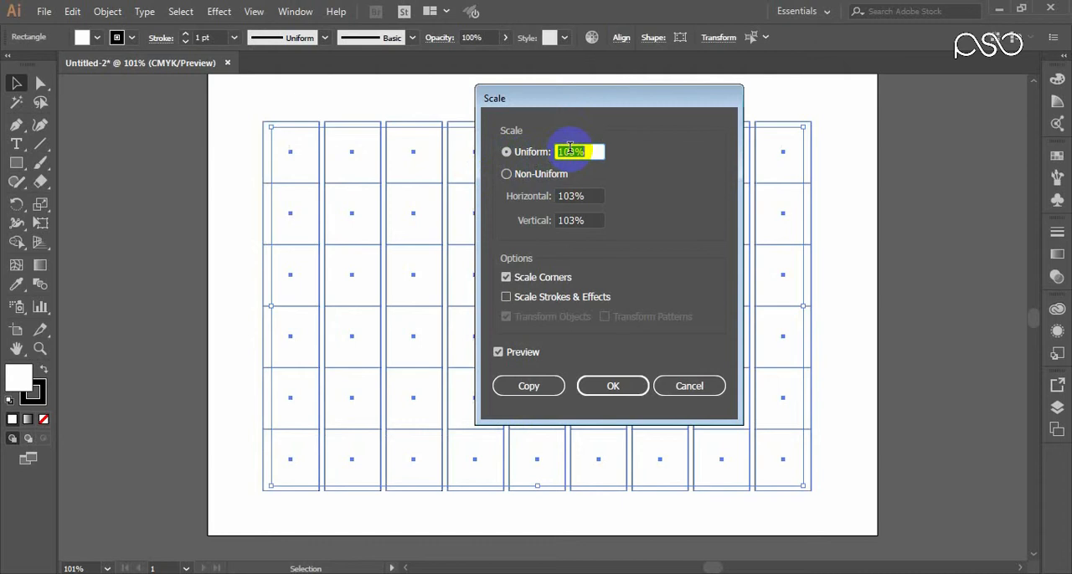
pyautogui.press('Up')
pyautogui.press('Up')
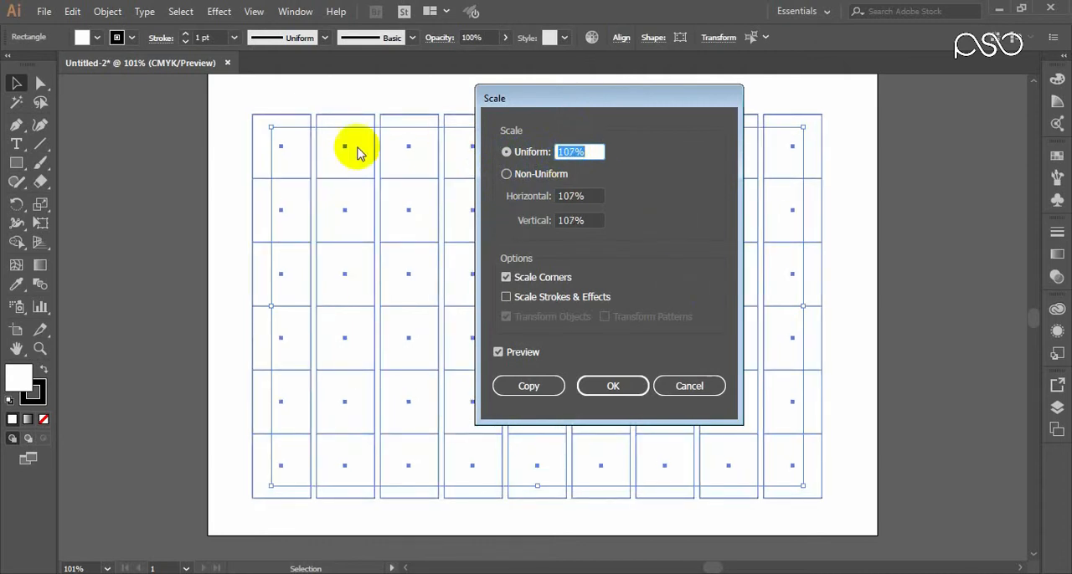
pyautogui.press('Down')
pyautogui.press('Down')
pyautogui.press('Down')
pyautogui.press('Down')
pyautogui.press('Down')
pyautogui.press('Down')
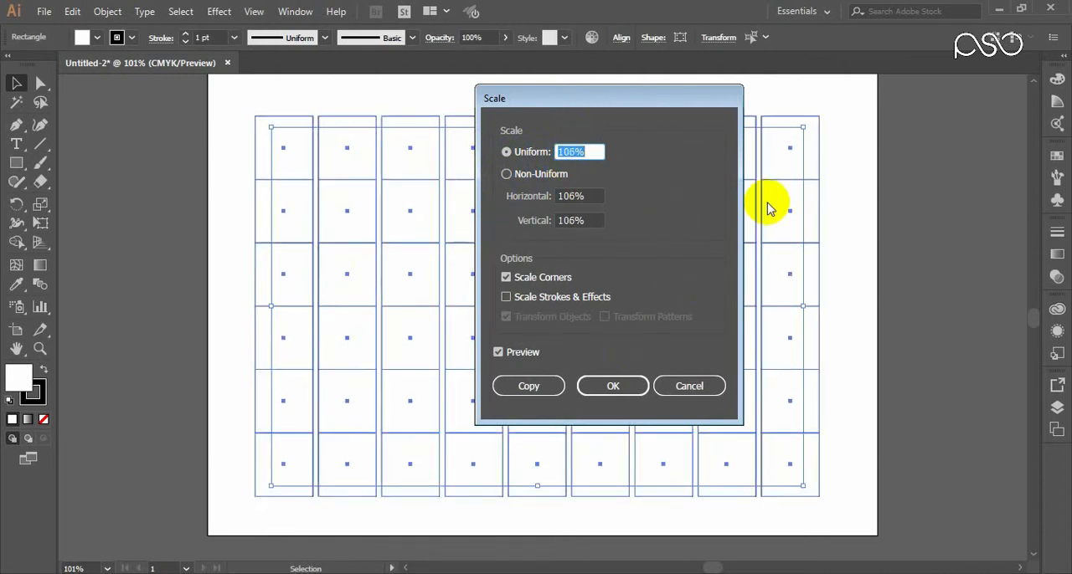
pyautogui.press('Down')
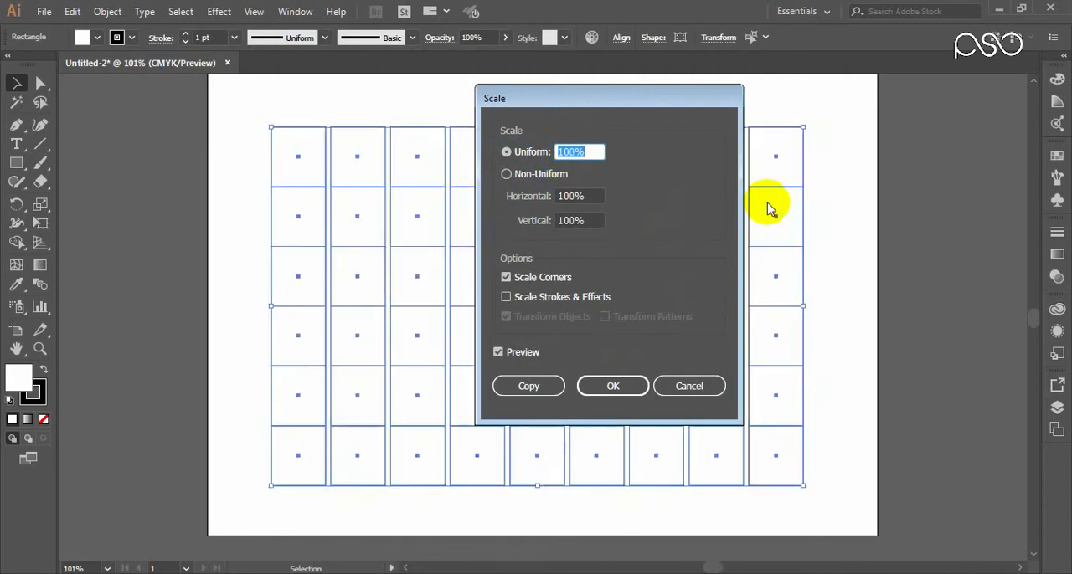
# Step: Switch to non-uniform scaling, preview a horizontal scale of 106% and return it to 100%
pyautogui.click(546, 176)
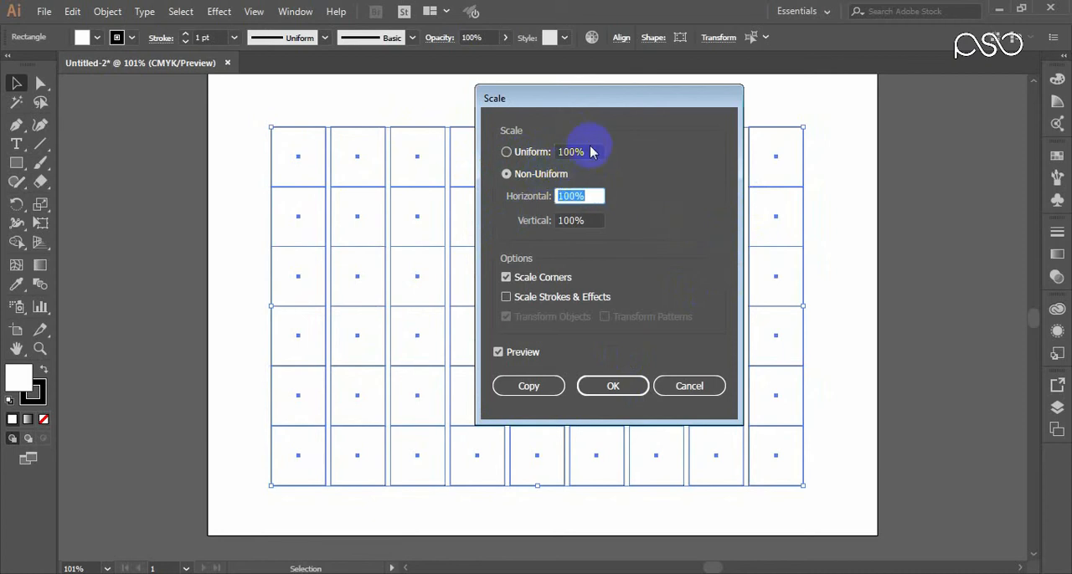
pyautogui.press('Up')
pyautogui.press('Up')
pyautogui.press('Up')
pyautogui.press('Up')
pyautogui.press('Up')
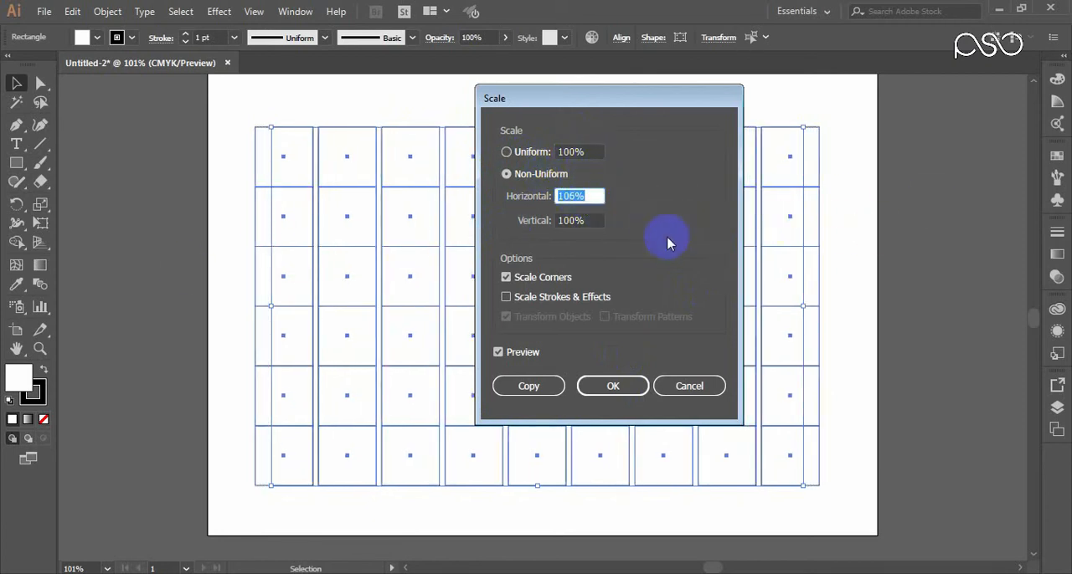
pyautogui.press('Up')
pyautogui.press('Up')
pyautogui.press('Down')
pyautogui.press('Down')
pyautogui.press('Down')
pyautogui.press('Down')
pyautogui.press('Down')
pyautogui.press('Down')
pyautogui.press('Down')
pyautogui.press('Down')
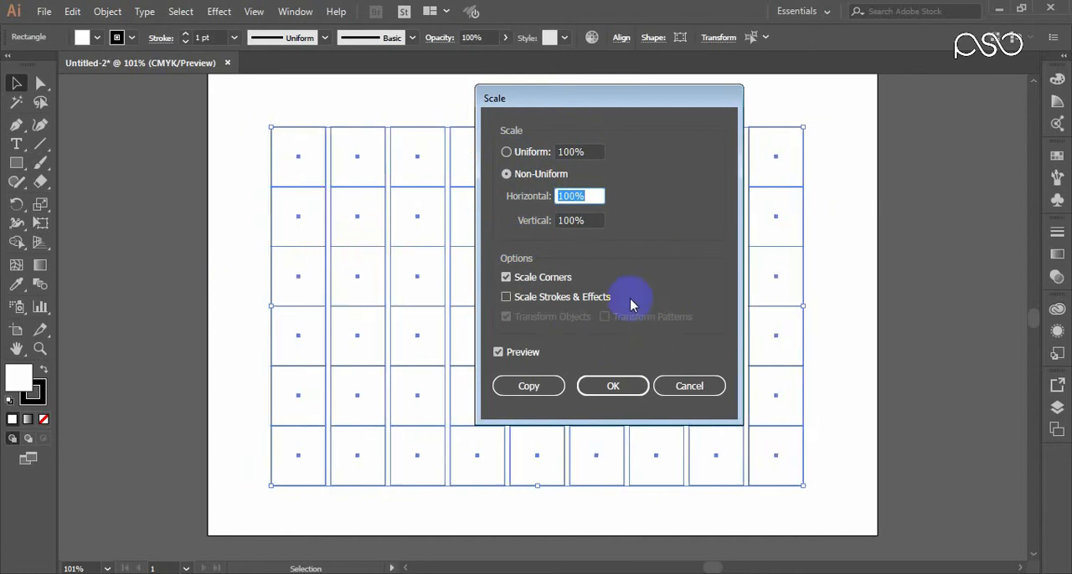
# Step: Preview a non-uniform vertical scale of 113% on the grid and switch back to uniform scaling at 100%
pyautogui.click(576, 220)
pyautogui.press('Up')
pyautogui.press('Up')
pyautogui.press('Up')
pyautogui.press('Up')
pyautogui.press('Up')
pyautogui.press('Up')
pyautogui.press('Up')
pyautogui.press('Up')
pyautogui.press('Up')
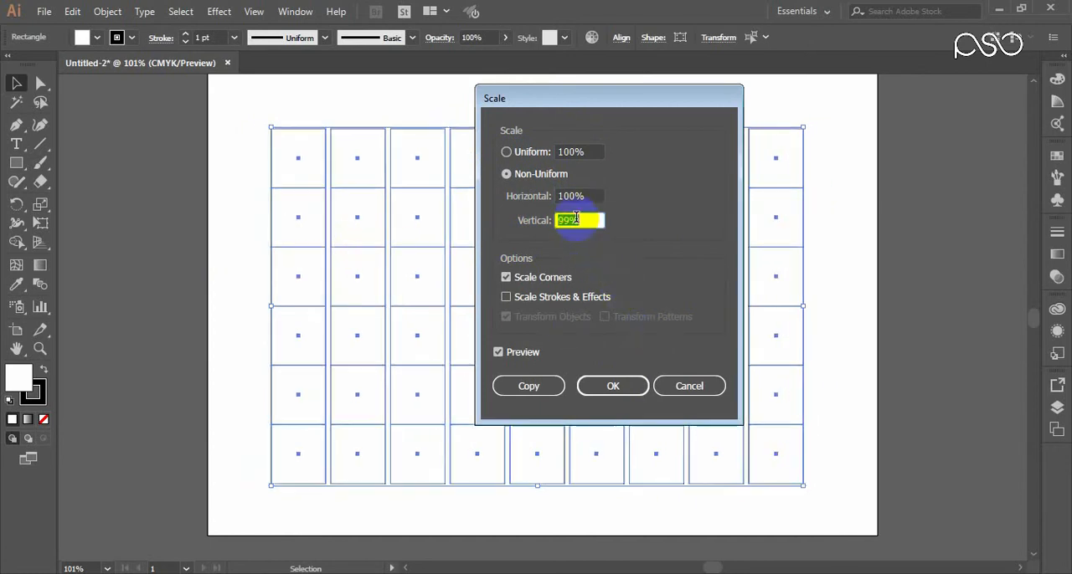
pyautogui.press('Up')
pyautogui.press('Up')
pyautogui.press('Up')
pyautogui.press('Up')
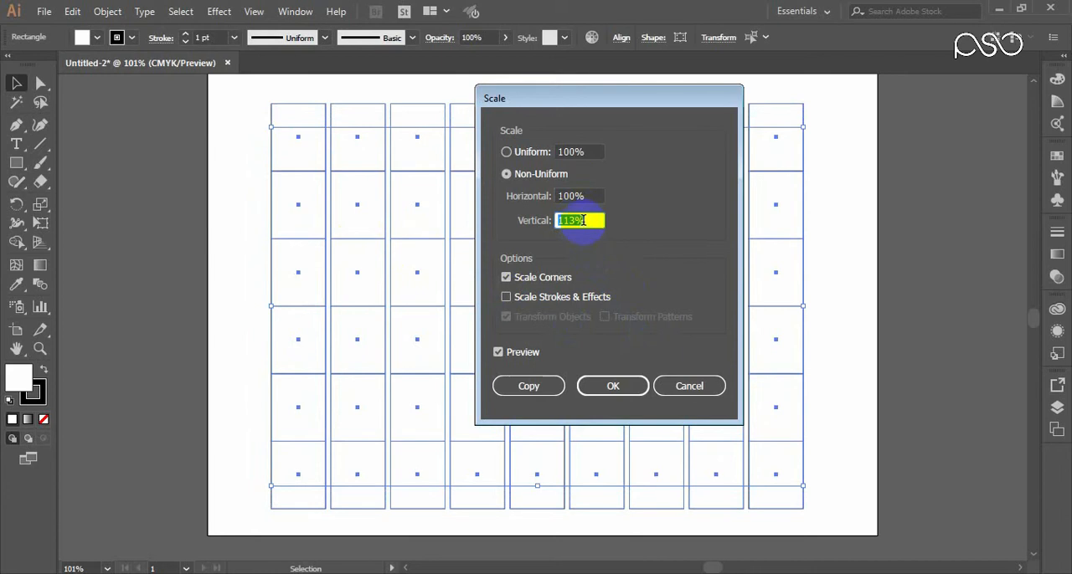
pyautogui.click(509, 152)
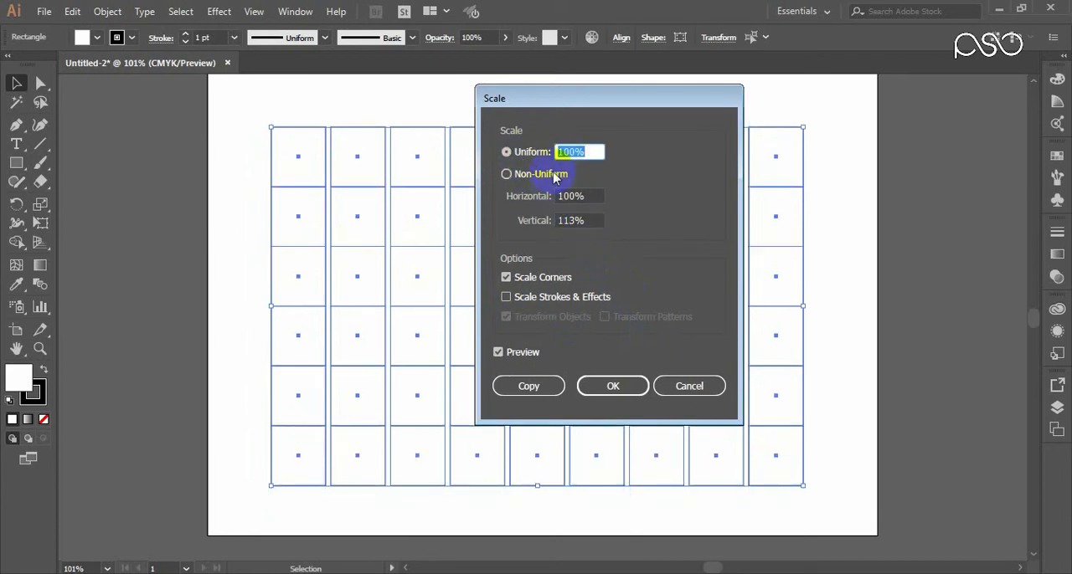
pyautogui.click(682, 392)
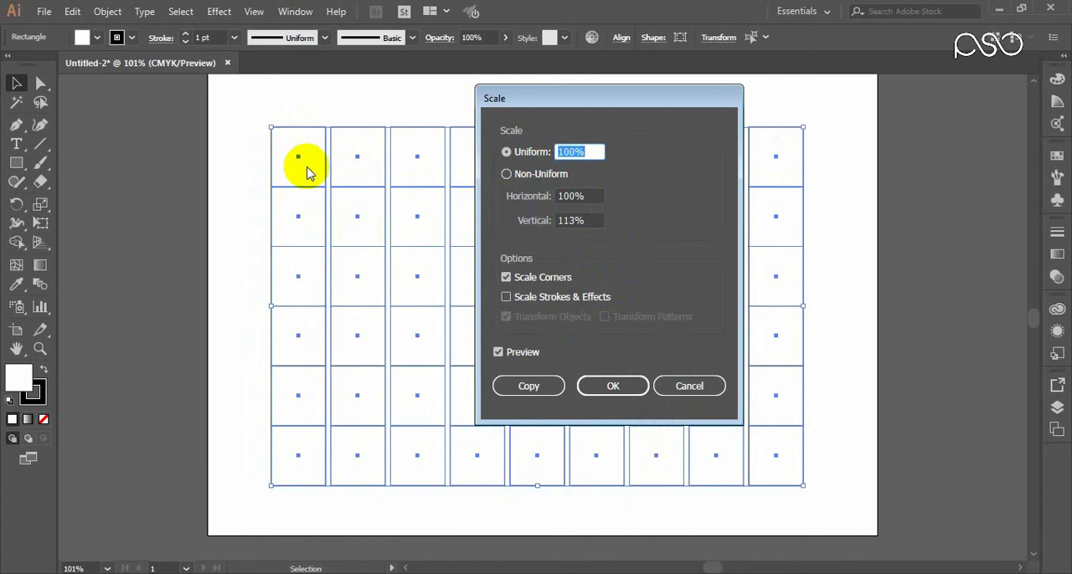
# Step: Preview a non-uniform vertical scale of 93% on the grid and cancel the Scale transformation
pyautogui.click(582, 222)
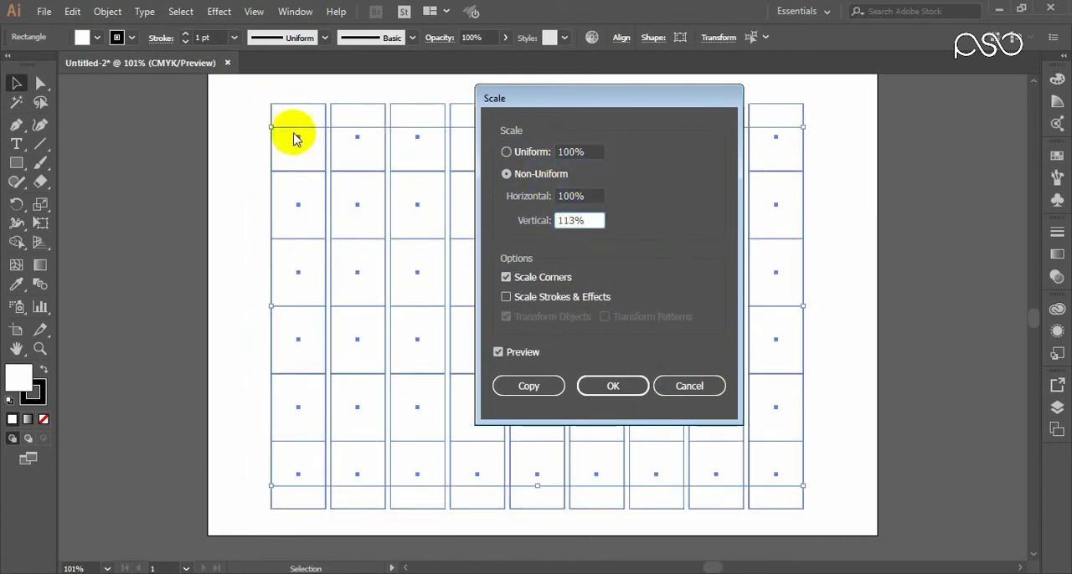
pyautogui.press('Down')
pyautogui.press('Down')
pyautogui.press('Down')
pyautogui.press('Down')
pyautogui.press('Down')
pyautogui.press('Down')
pyautogui.press('Down')
pyautogui.press('Down')
pyautogui.press('Down')
pyautogui.press('Down')
pyautogui.press('Down')
pyautogui.press('Down')
pyautogui.press('Down')
pyautogui.press('Down')
pyautogui.press('Down')
pyautogui.press('Down')
pyautogui.press('Down')
pyautogui.press('Down')
pyautogui.press('Down')
pyautogui.press('Down')
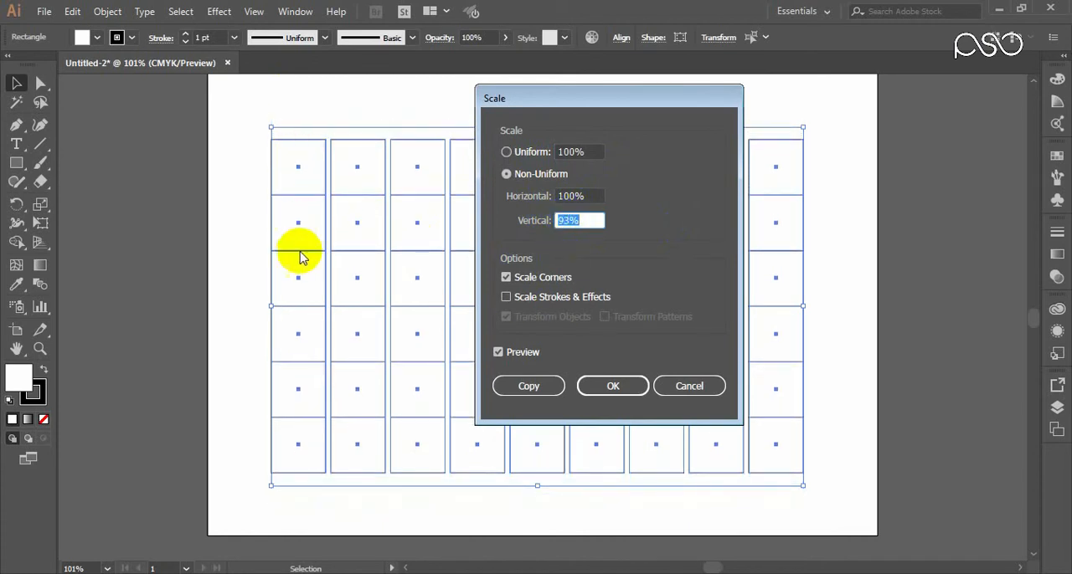
pyautogui.click(688, 389)
# Step: Start Transform Each on the grid with horizontal and vertical scale at 100%, both moves at 0 pt and rotation at 0°
pyautogui.rightClick(433, 302)
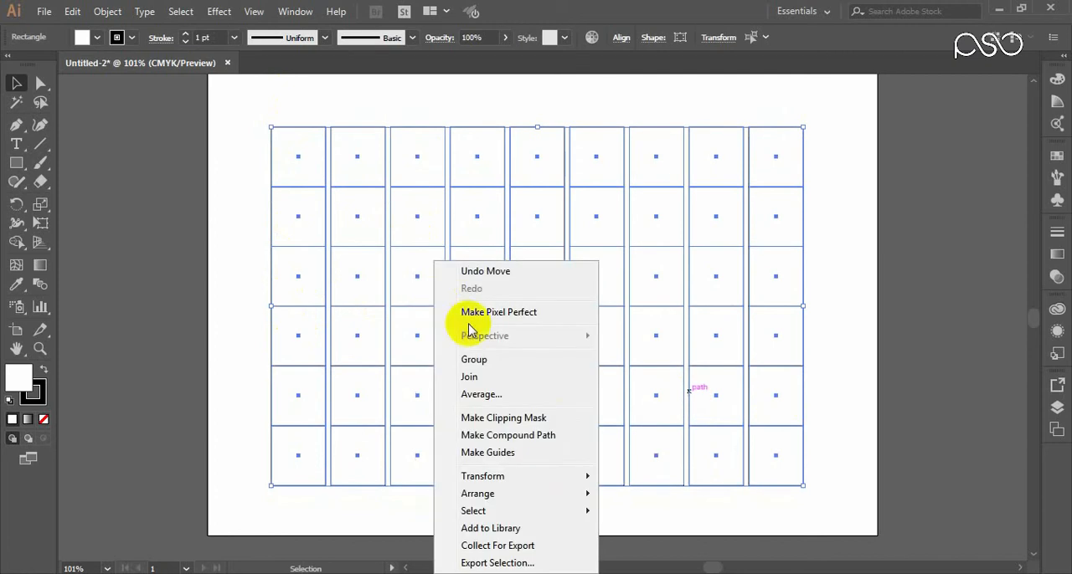
pyautogui.moveTo(564, 478)
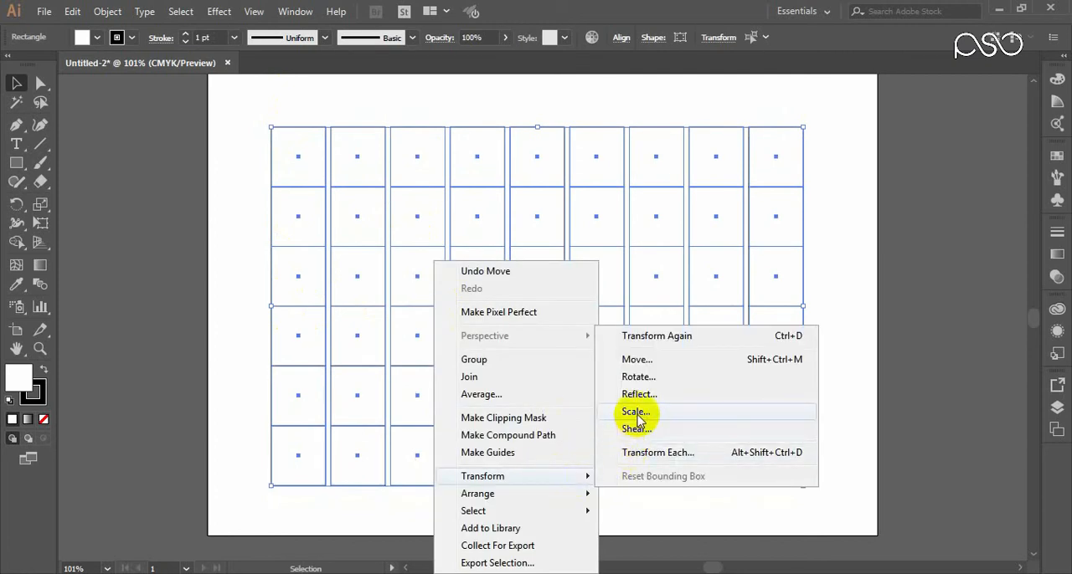
pyautogui.click(657, 457)
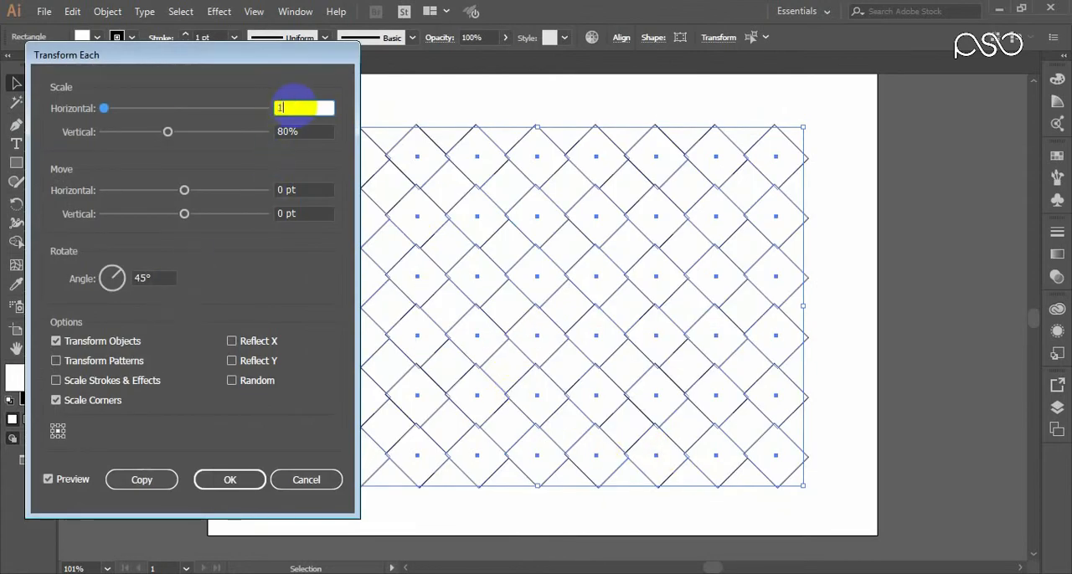
pyautogui.click(311, 132)
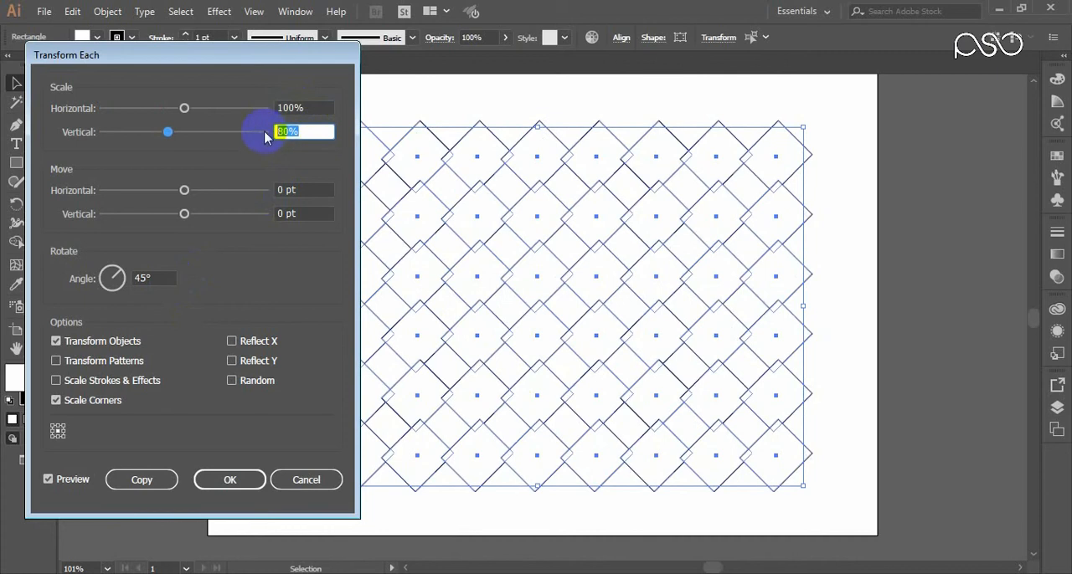
pyautogui.click(298, 192)
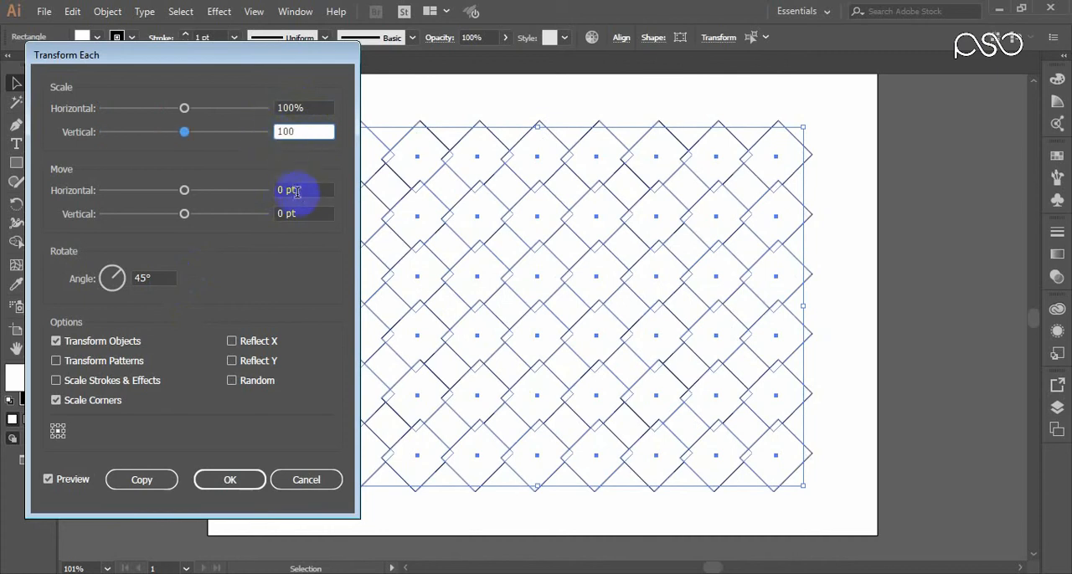
pyautogui.click(144, 278)
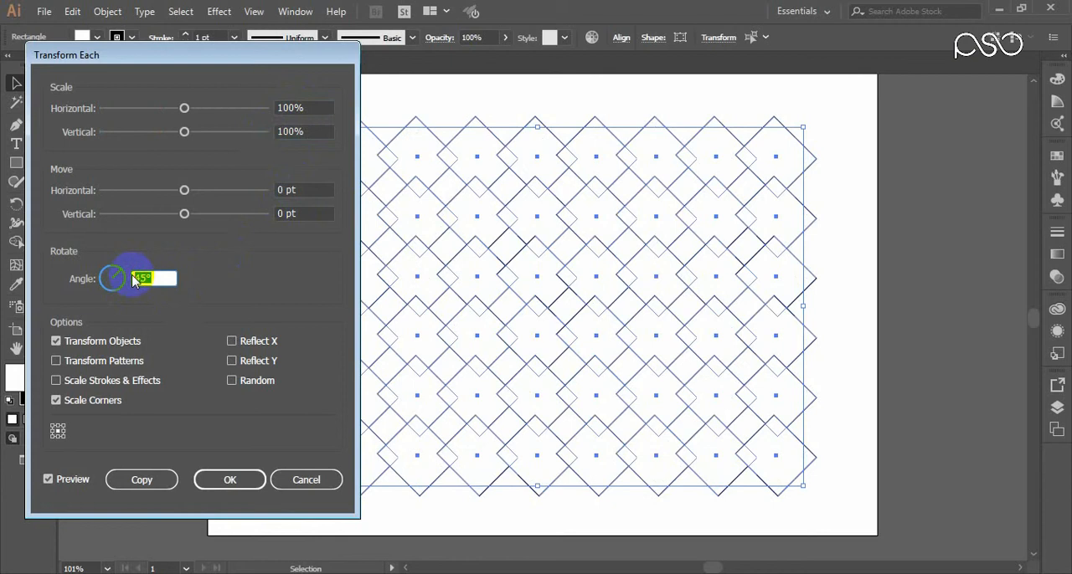
pyautogui.click(300, 192)
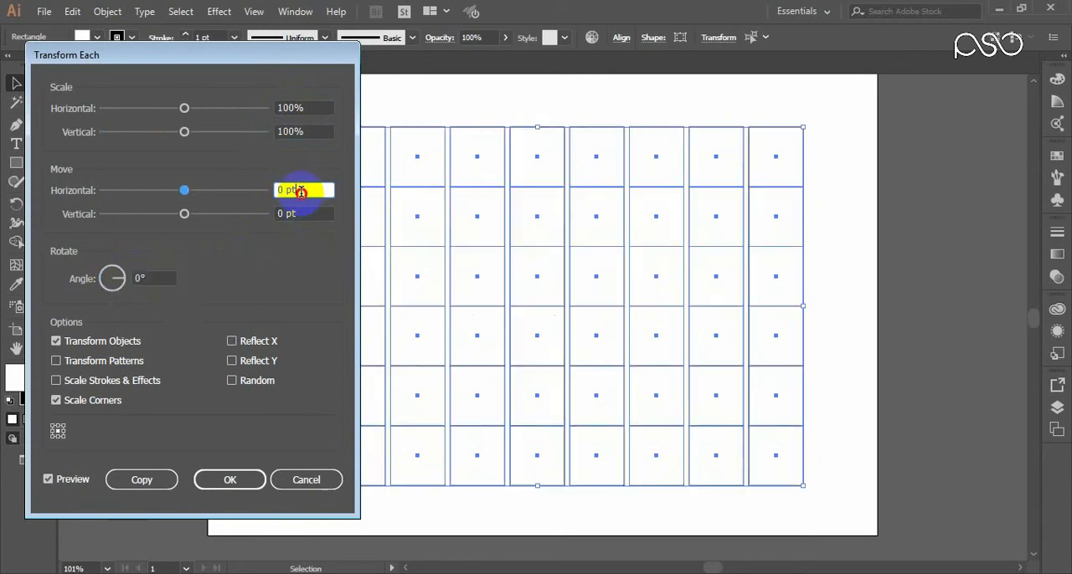
pyautogui.click(318, 213)
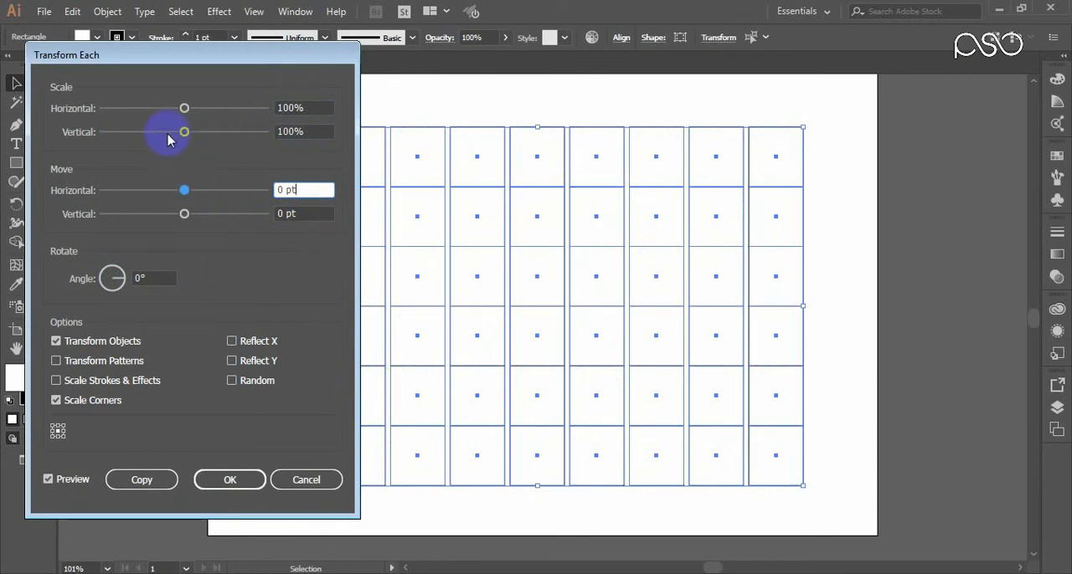
# Step: Set the vertical scale of each rectangle to 92%, apply Transform Each and deselect the grid
pyautogui.click(291, 134)
pyautogui.press('Down')
pyautogui.press('Down')
pyautogui.press('Down')
pyautogui.press('Down')
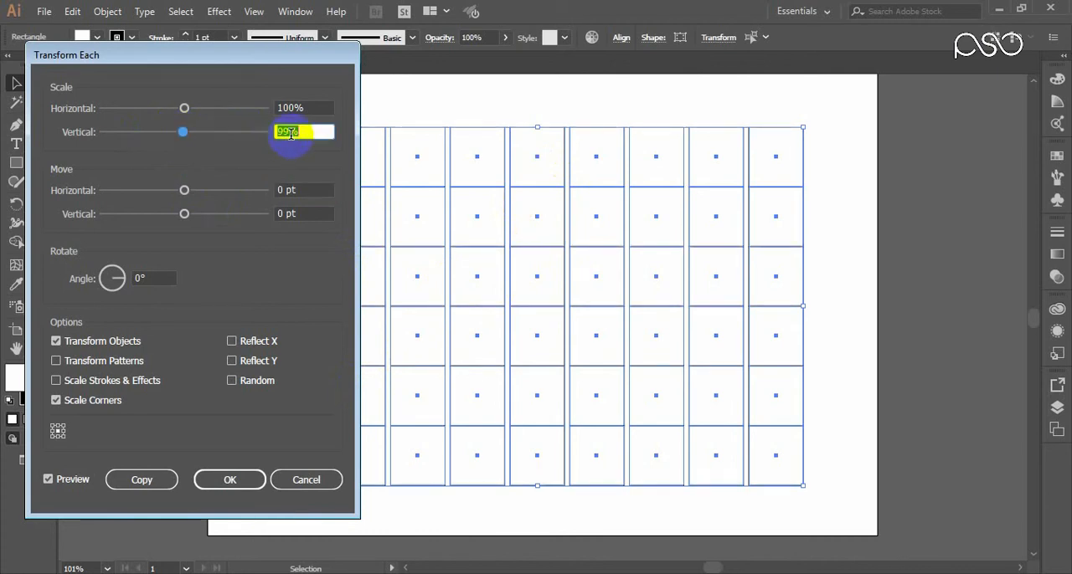
pyautogui.press('Down')
pyautogui.press('Down')
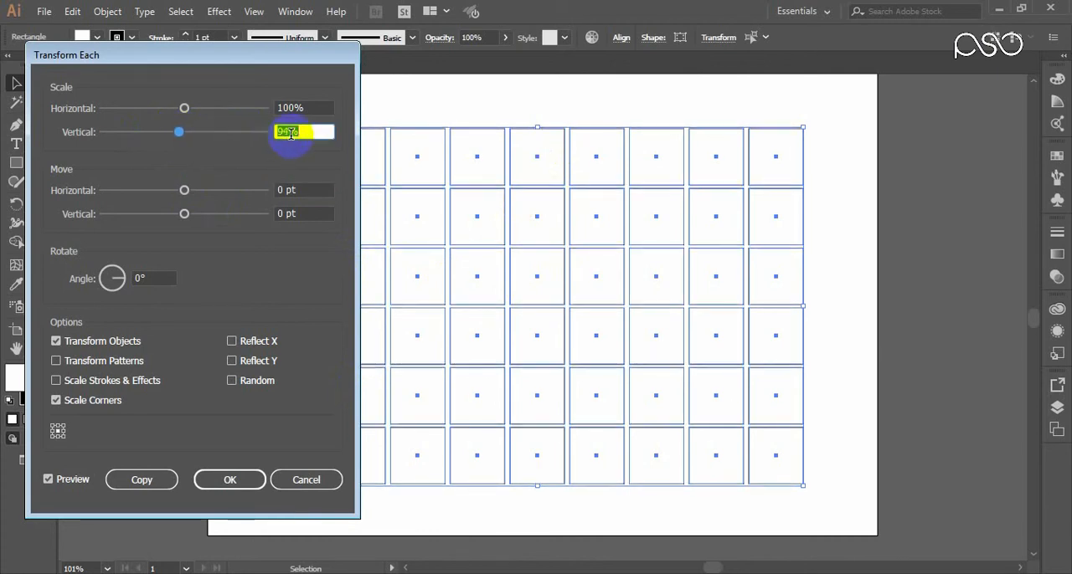
pyautogui.press('Down')
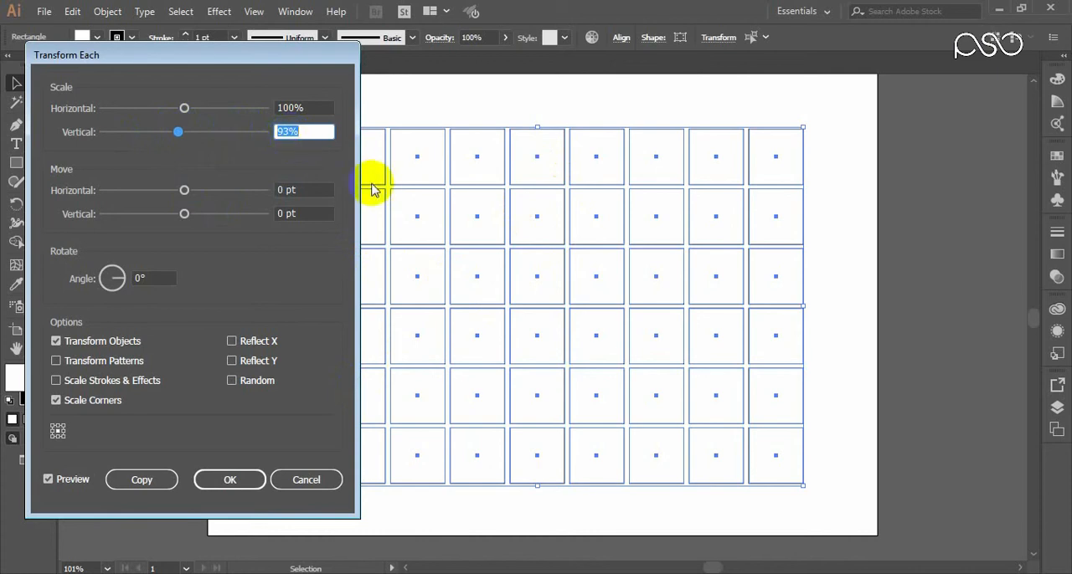
pyautogui.press('Down')
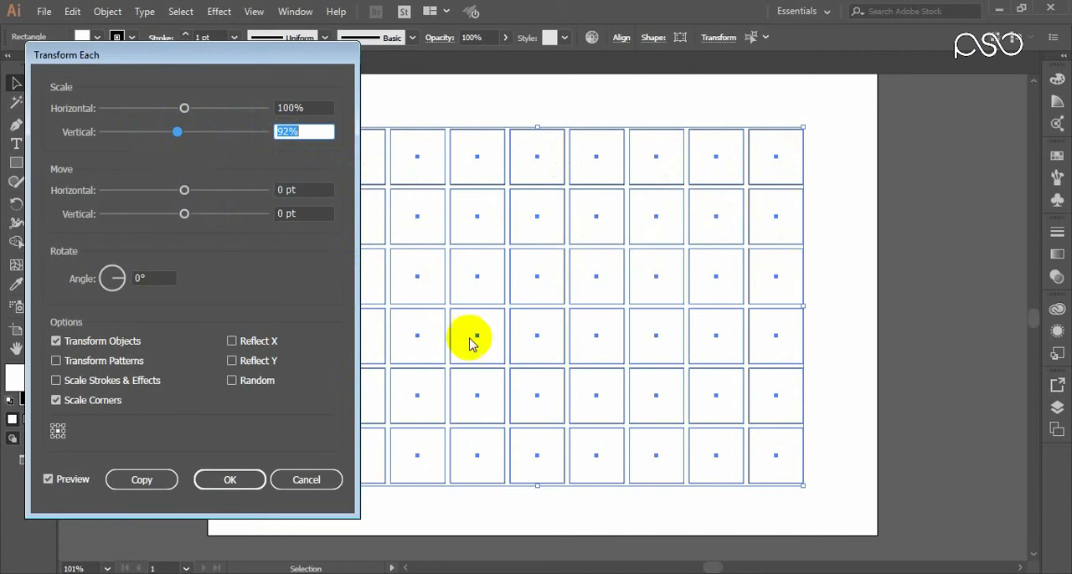
pyautogui.click(229, 480)
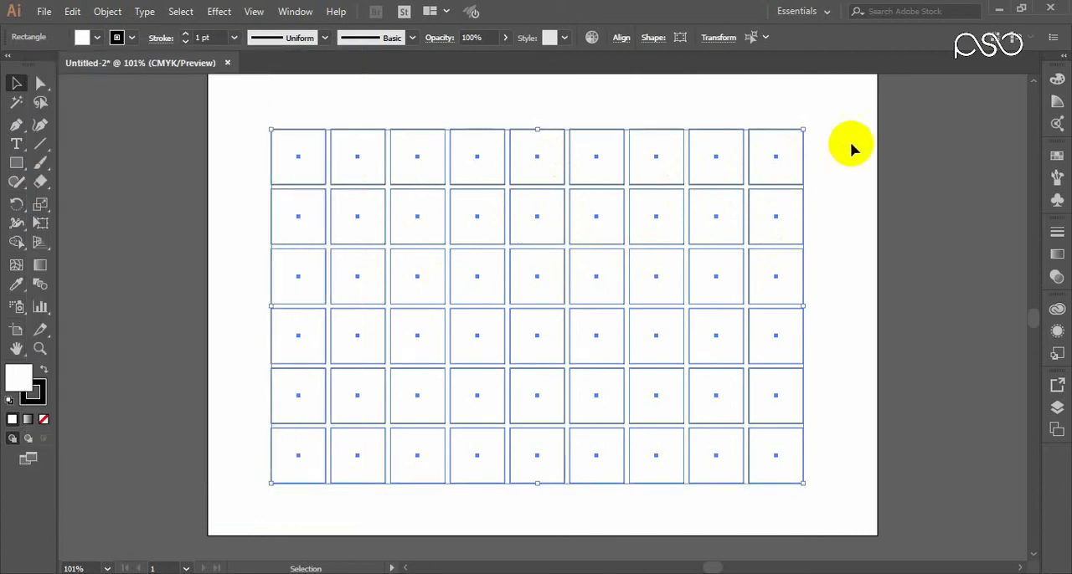
pyautogui.click(850, 142)
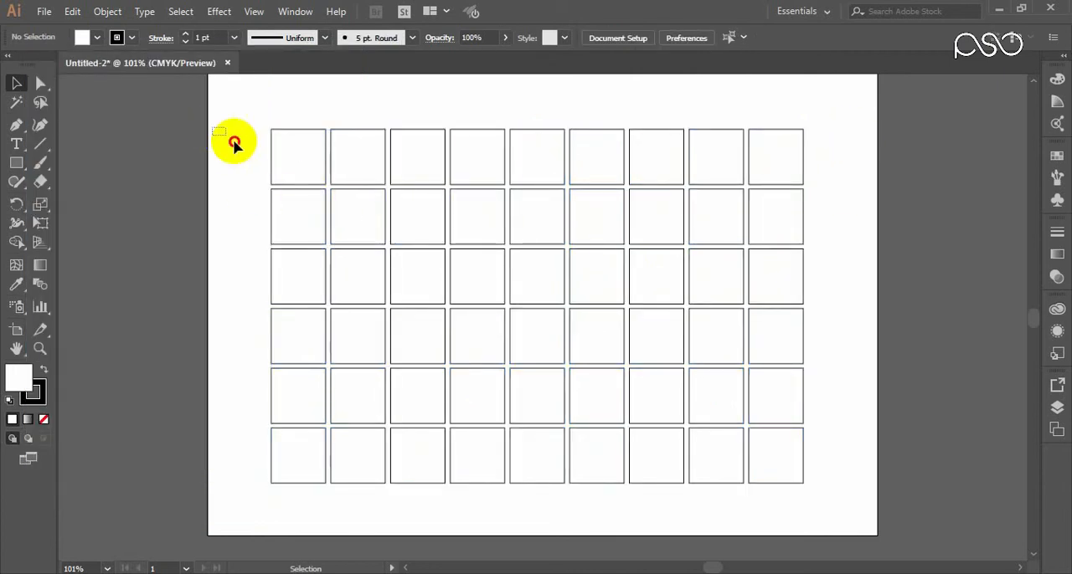
# Step: Preview a 28° rotation of the whole grid with the Rotate command and cancel it
pyautogui.moveTo(235, 144); pyautogui.dragTo(825, 469)
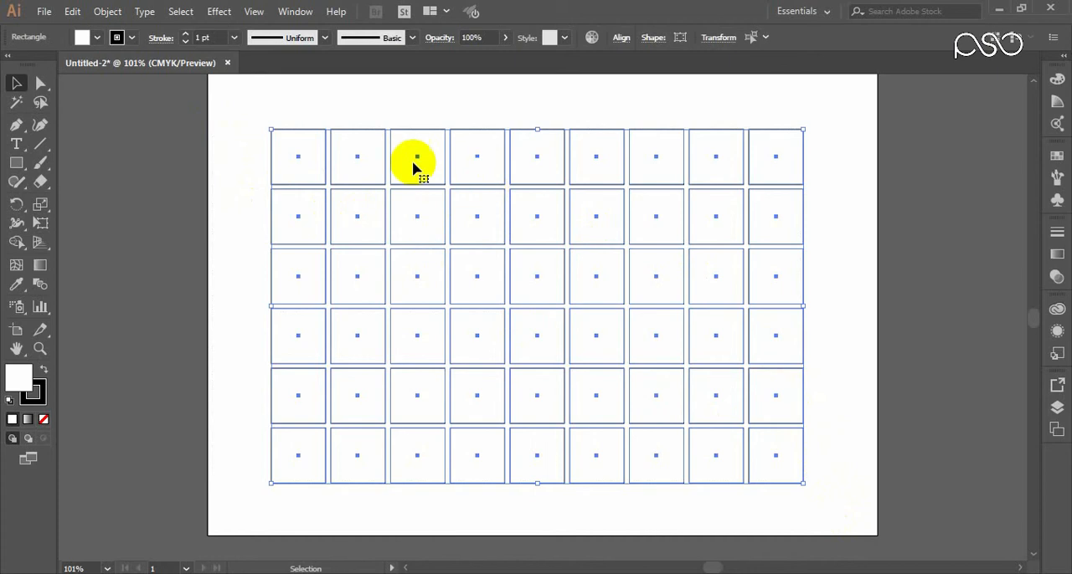
pyautogui.rightClick(482, 219)
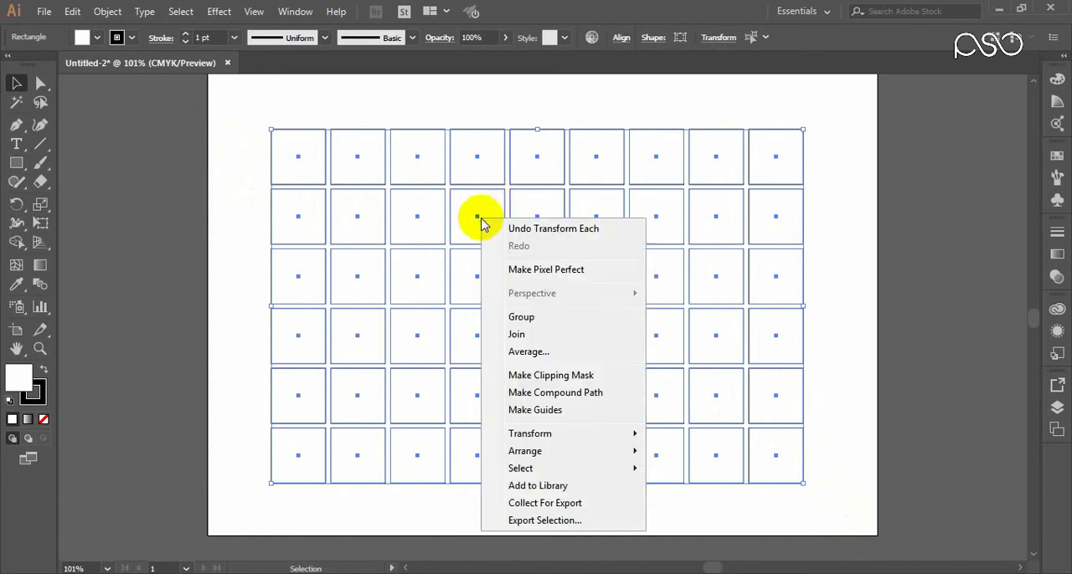
pyautogui.moveTo(577, 436)
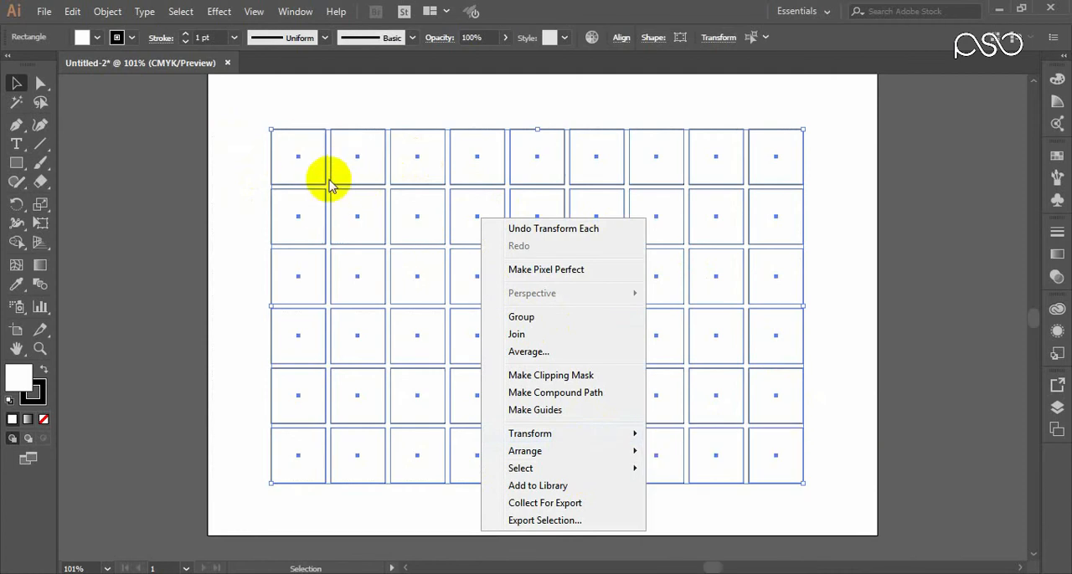
pyautogui.moveTo(627, 438)
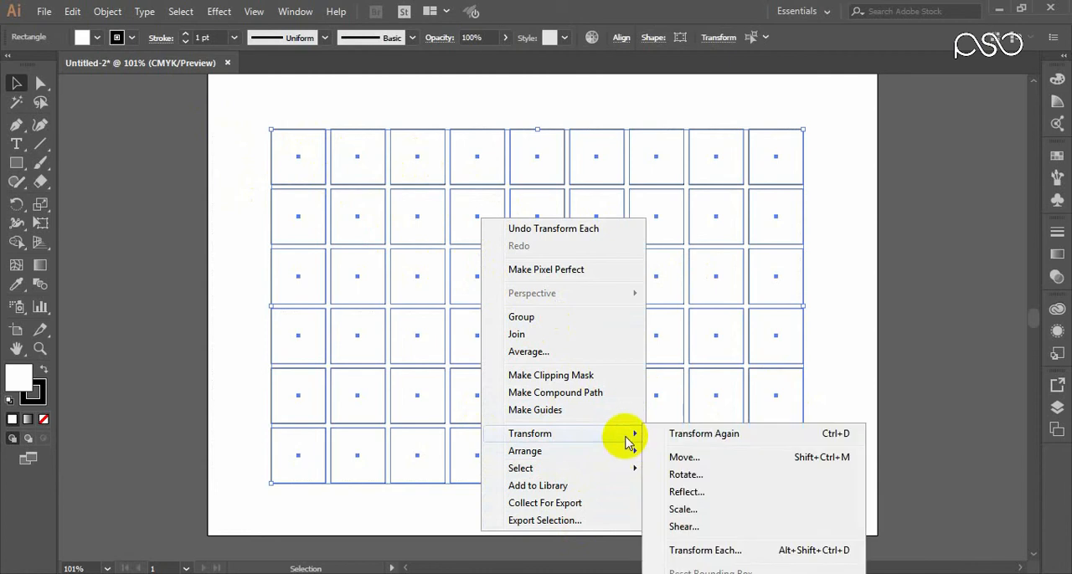
pyautogui.click(680, 475)
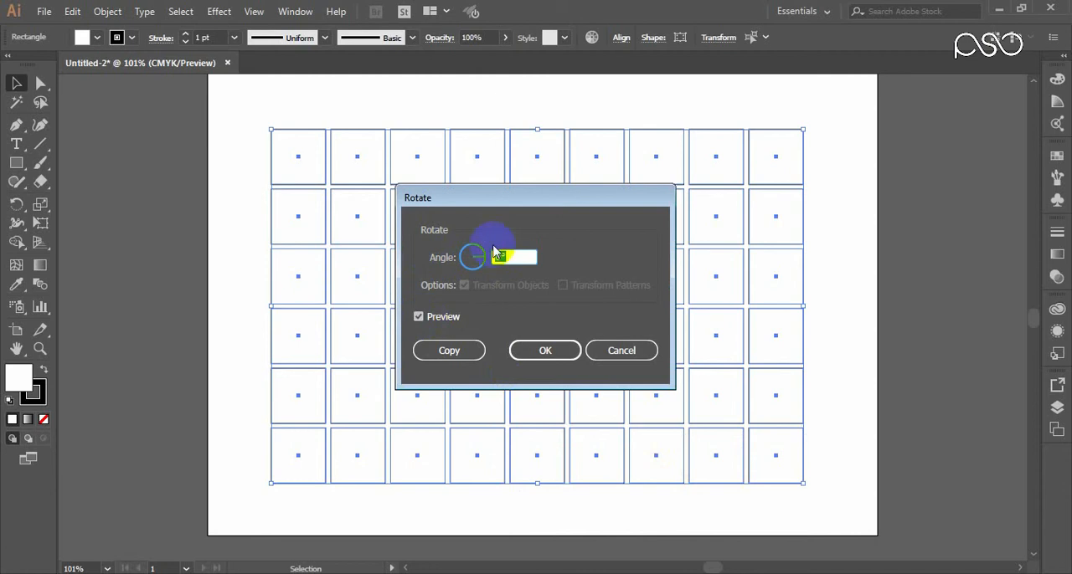
pyautogui.moveTo(474, 210); pyautogui.dragTo(495, 192)
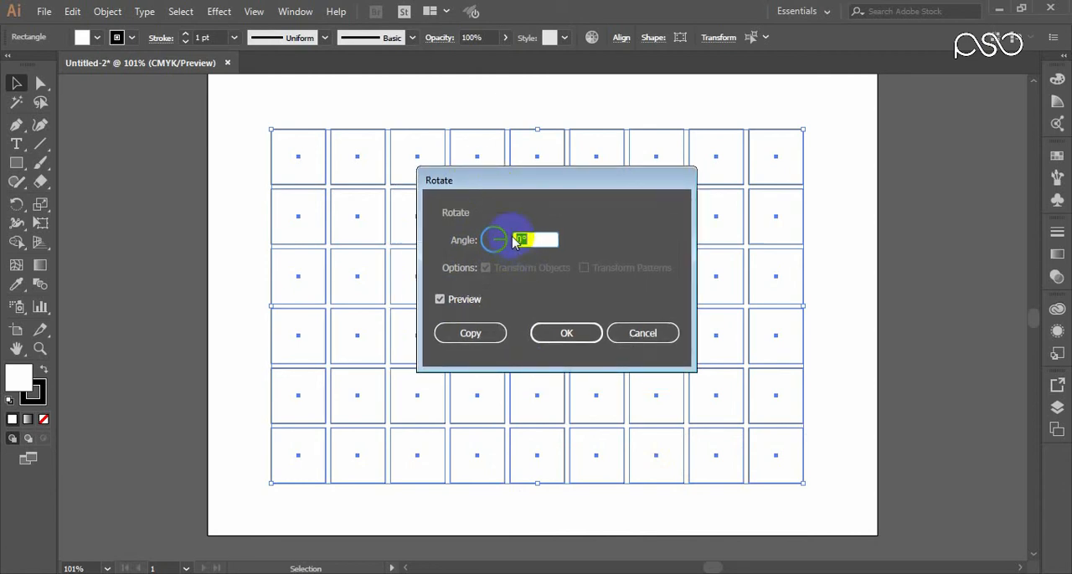
pyautogui.write('28')
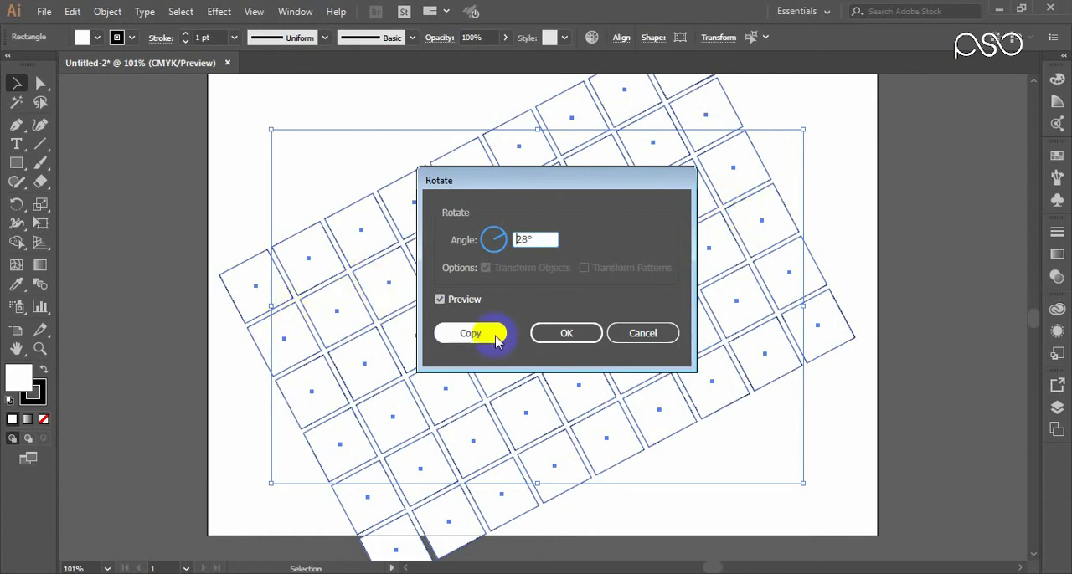
pyautogui.click(644, 335)
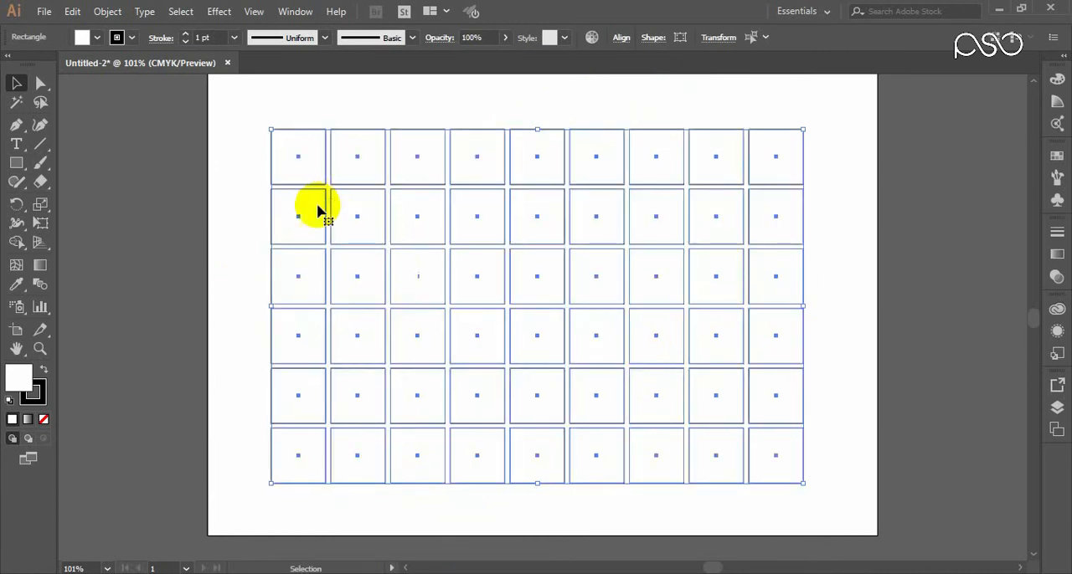
# Step: Preview a 132° rotation of only the first rectangle in the grid's top row and cancel it
pyautogui.click(239, 186)
pyautogui.click(293, 158)
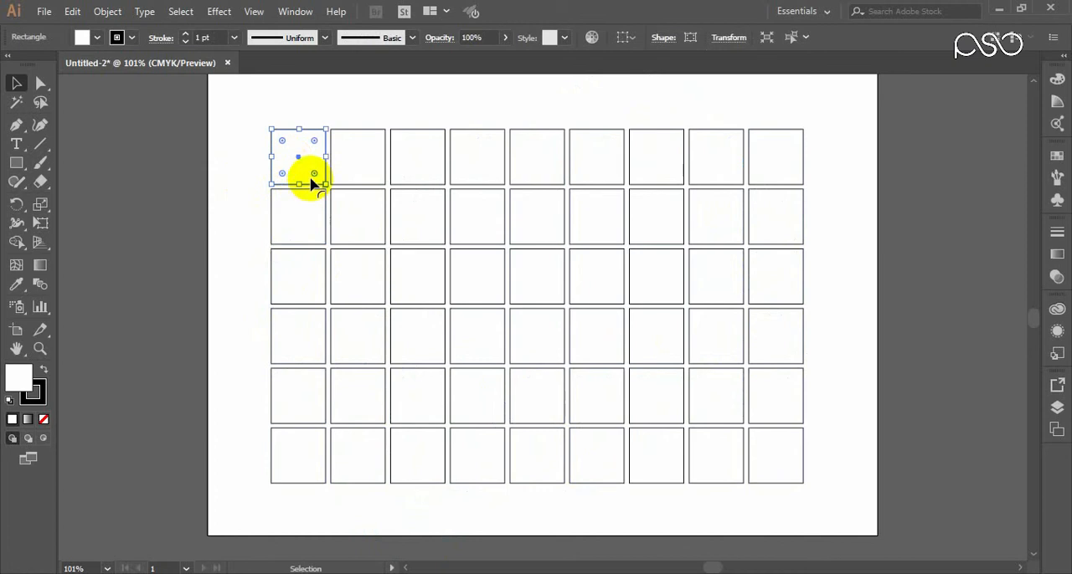
pyautogui.rightClick(310, 170)
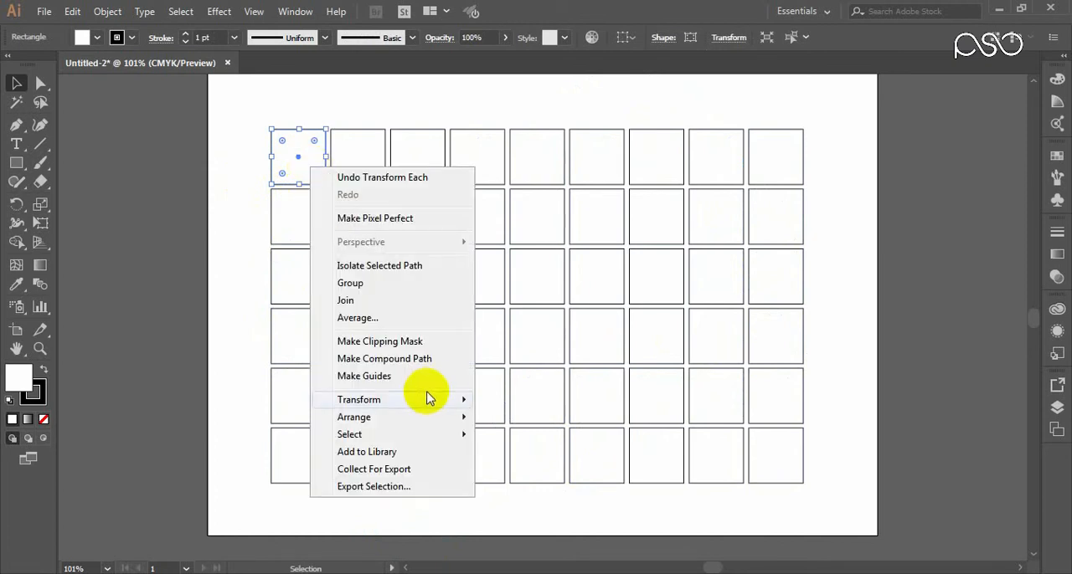
pyautogui.click(444, 401)
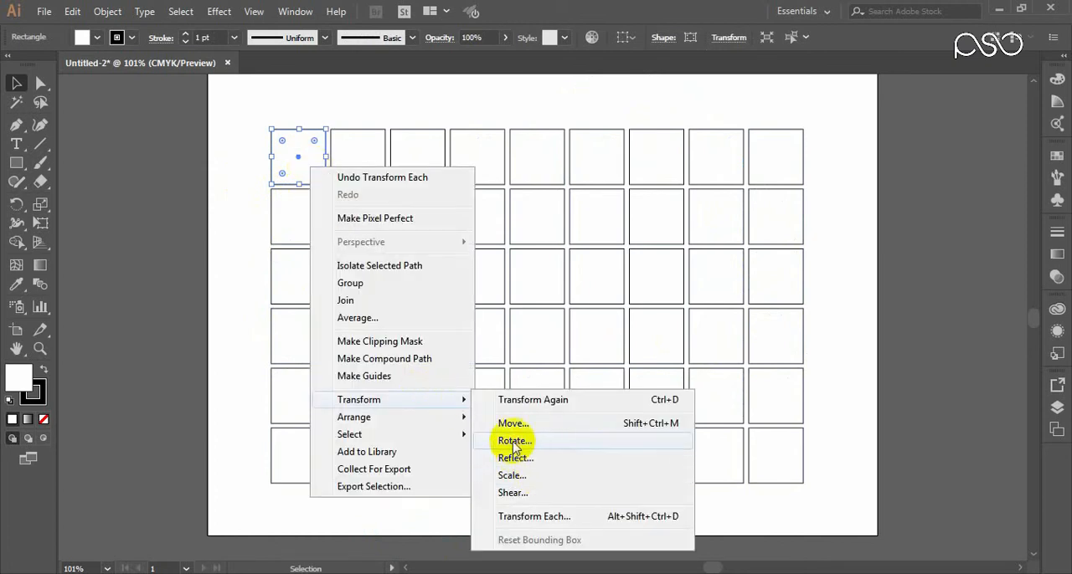
pyautogui.click(514, 442)
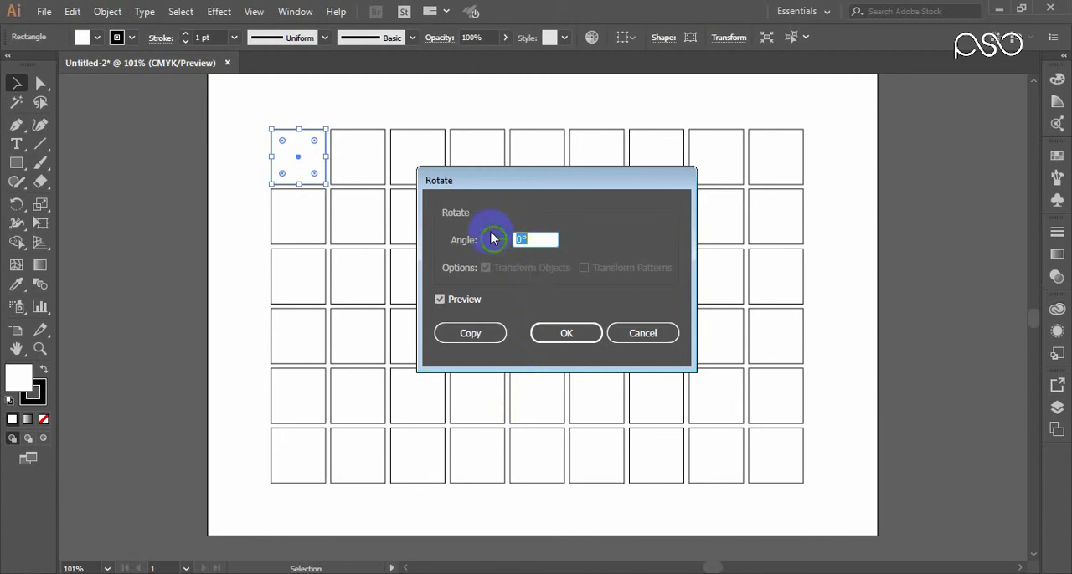
pyautogui.moveTo(491, 234); pyautogui.dragTo(498, 236)
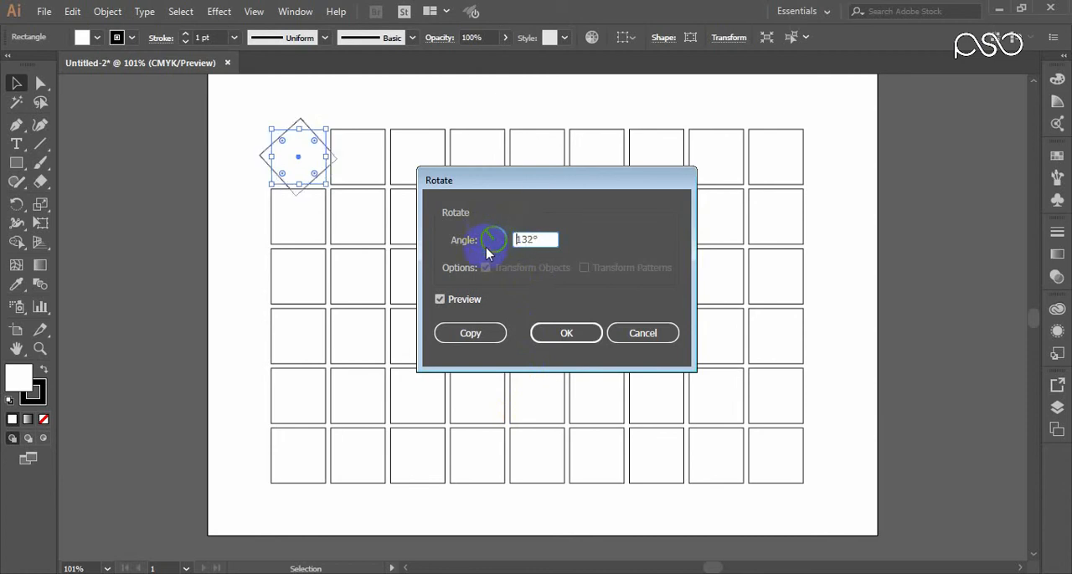
pyautogui.click(632, 335)
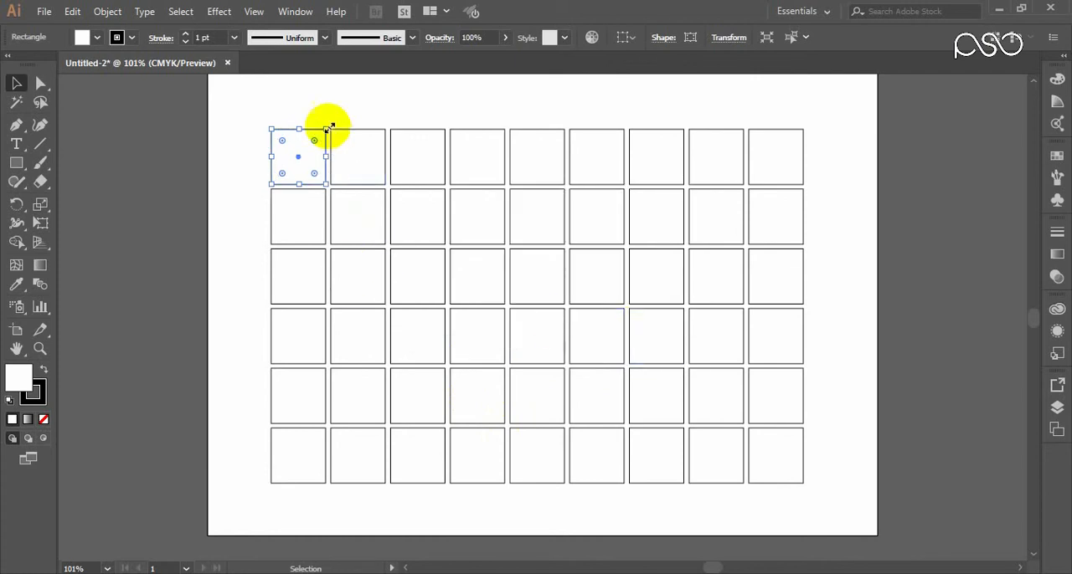
pyautogui.moveTo(246, 99); pyautogui.dragTo(832, 514)
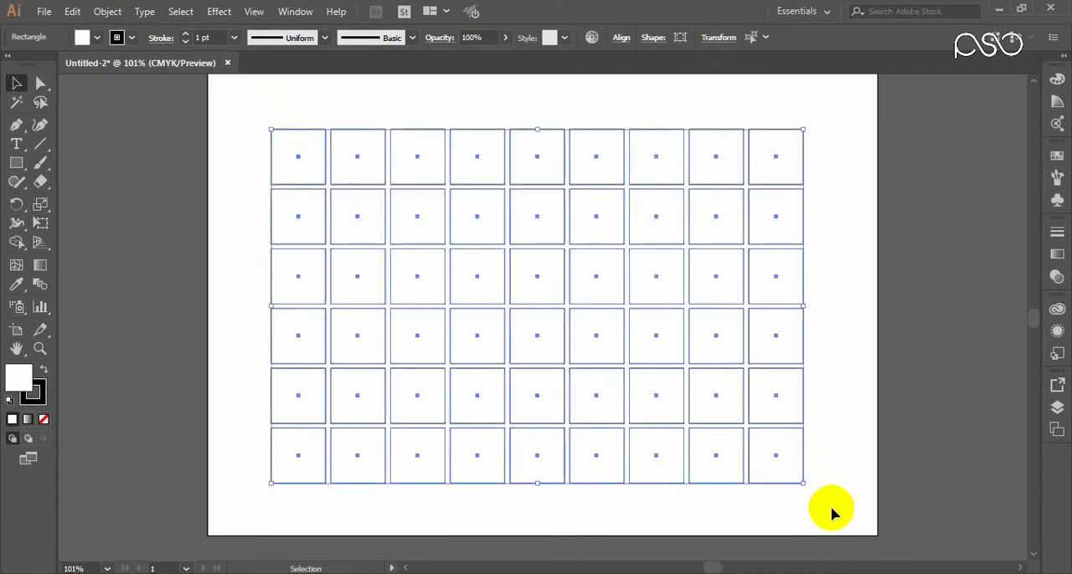
pyautogui.rightClick(460, 295)
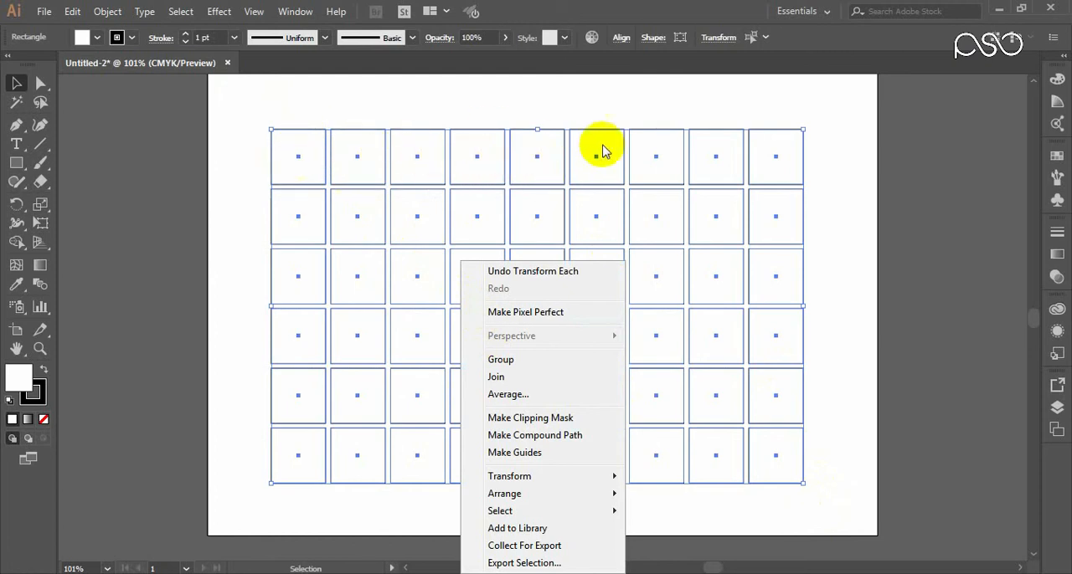
pyautogui.moveTo(608, 477)
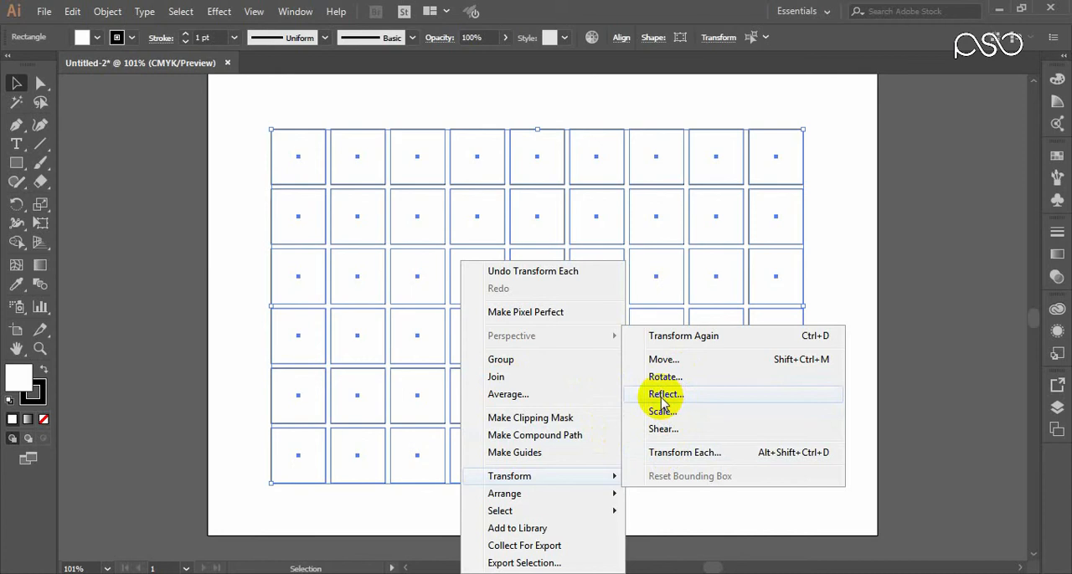
pyautogui.click(826, 144)
pyautogui.click(823, 114)
# Step: Move the whole grid of rectangles down to clear drawing space on the artboard above it
pyautogui.moveTo(832, 123); pyautogui.dragTo(251, 479)
pyautogui.moveTo(469, 287); pyautogui.dragTo(475, 386)
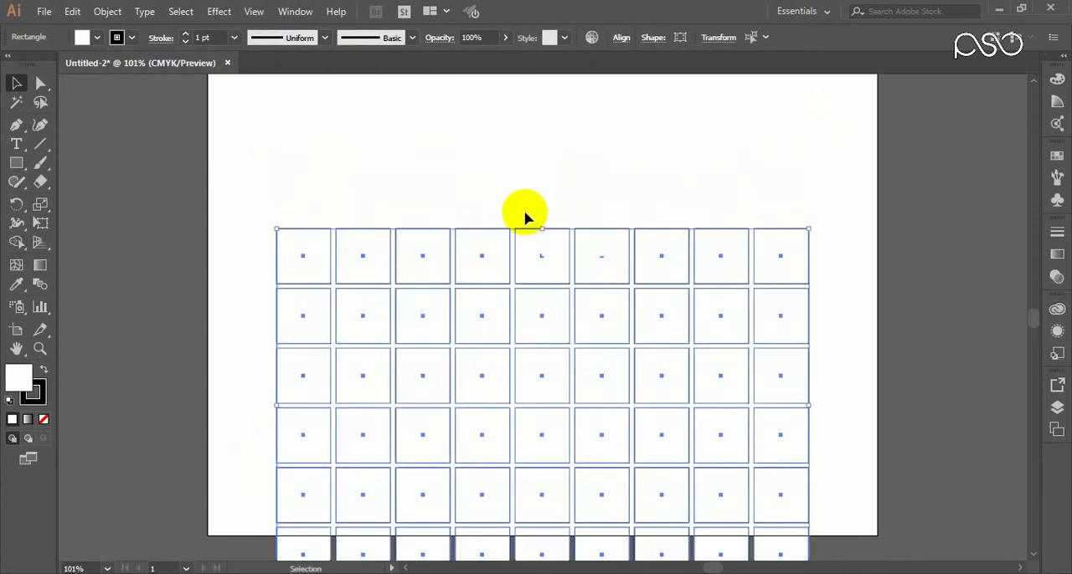
pyautogui.press('space')
pyautogui.moveTo(502, 183); pyautogui.dragTo(488, 220)
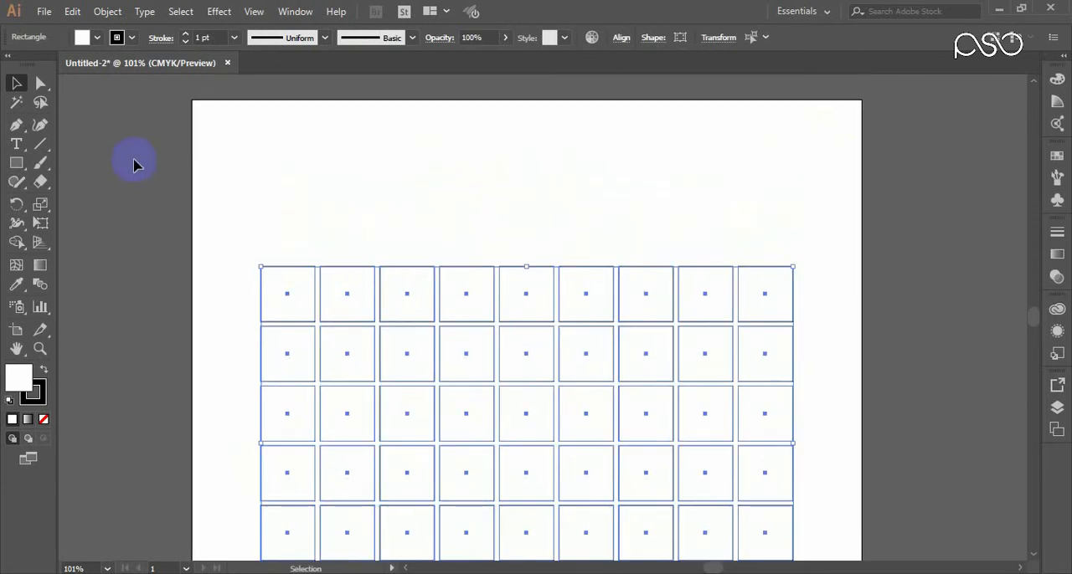
# Step: Draw a small open C-shaped curve with the Pen tool in the empty space above the grid
pyautogui.click(16, 128)
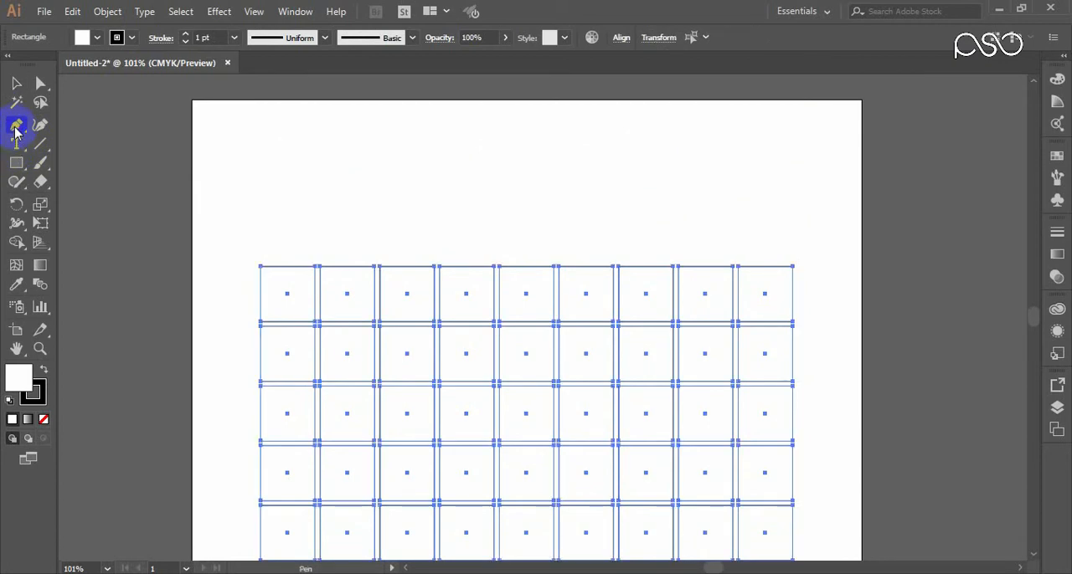
pyautogui.click(449, 140)
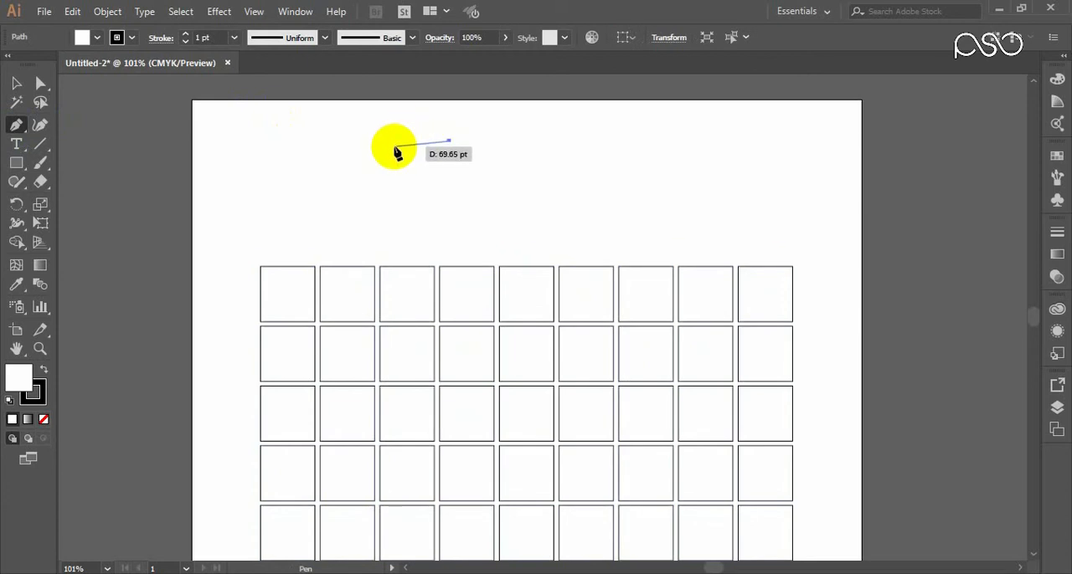
pyautogui.moveTo(395, 146); pyautogui.dragTo(378, 206)
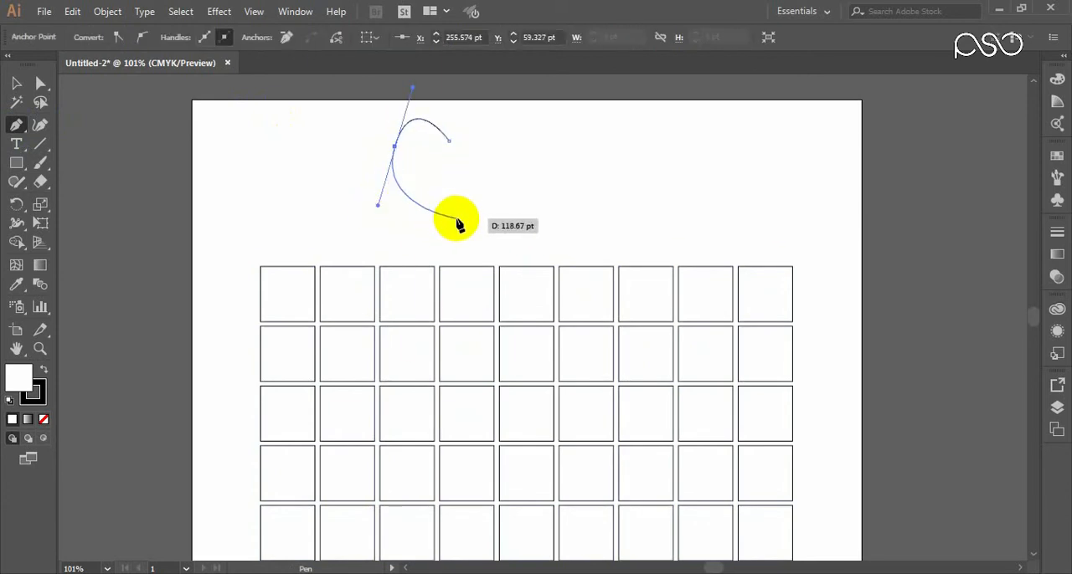
pyautogui.hotkey('ctrl', 'z')
pyautogui.hotkey('ctrl', 'z')
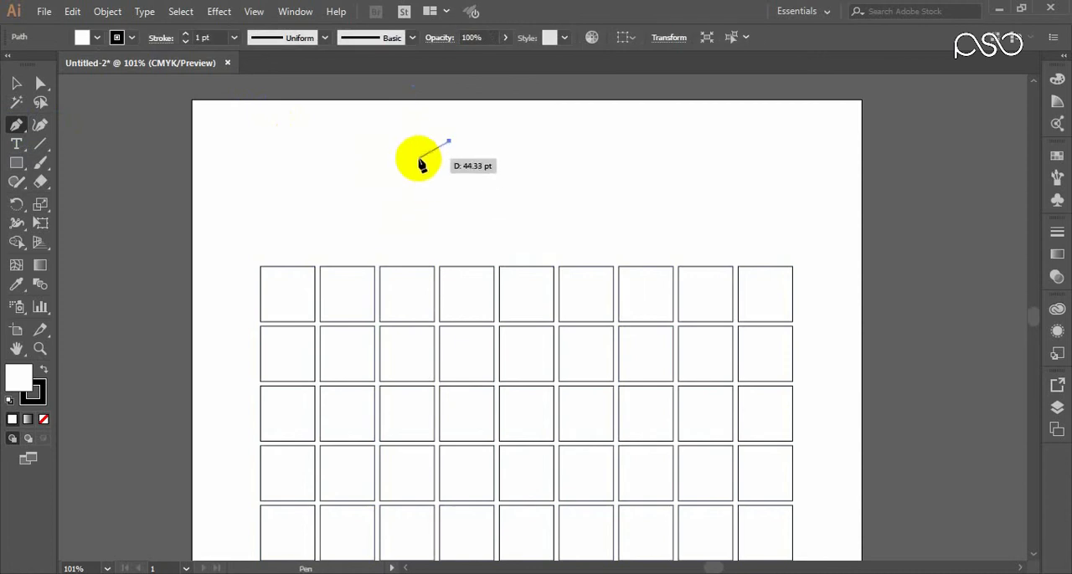
pyautogui.moveTo(414, 128); pyautogui.dragTo(394, 134)
pyautogui.moveTo(395, 134); pyautogui.dragTo(17, 84)
pyautogui.click(16, 83)
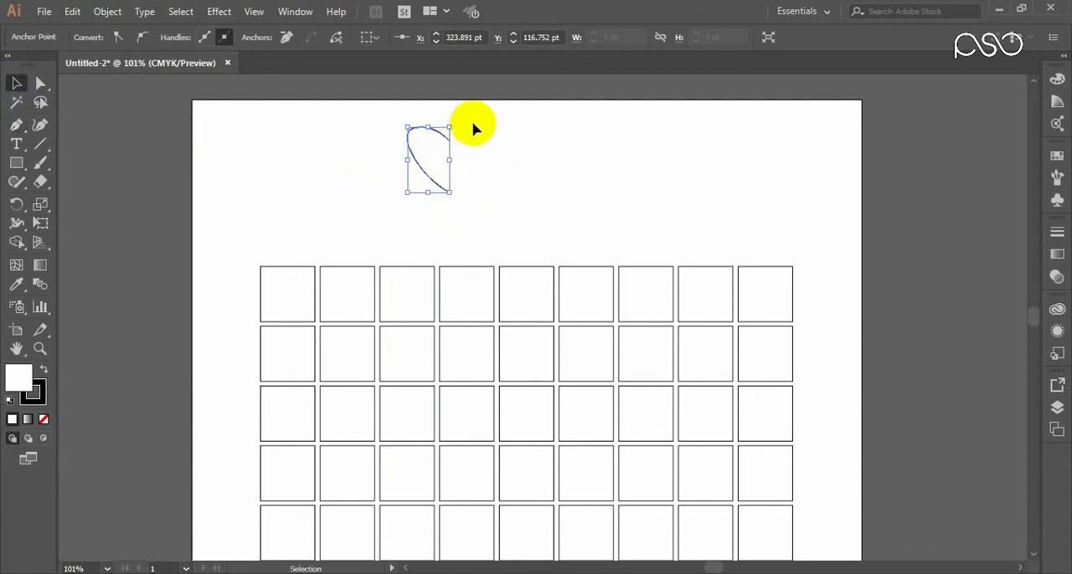
# Step: Try to reflect a copy of the curve across the vertical axis and undo the reflection
pyautogui.rightClick(436, 140)
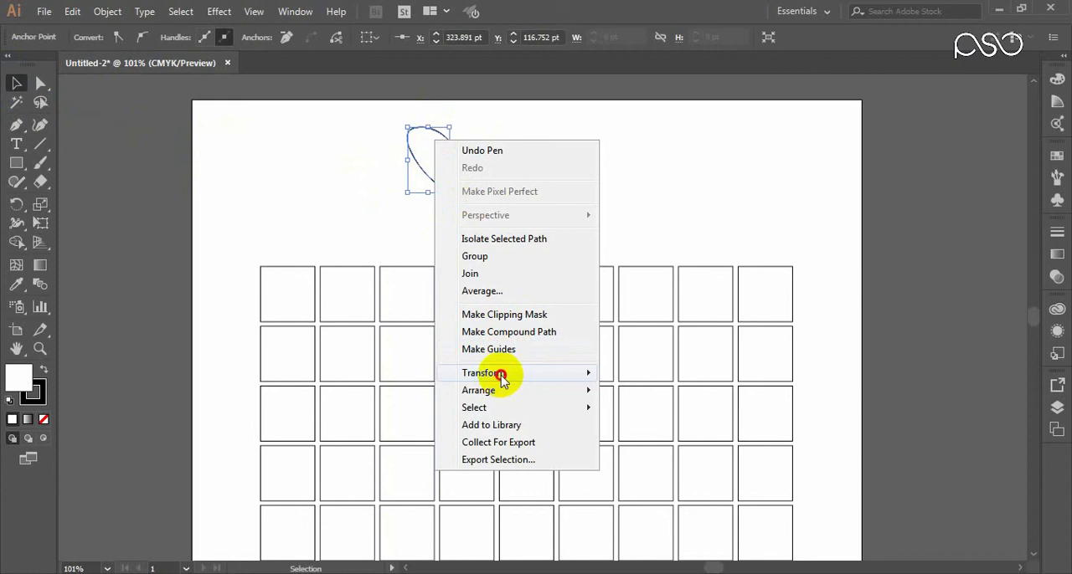
pyautogui.moveTo(494, 373)
pyautogui.click(651, 431)
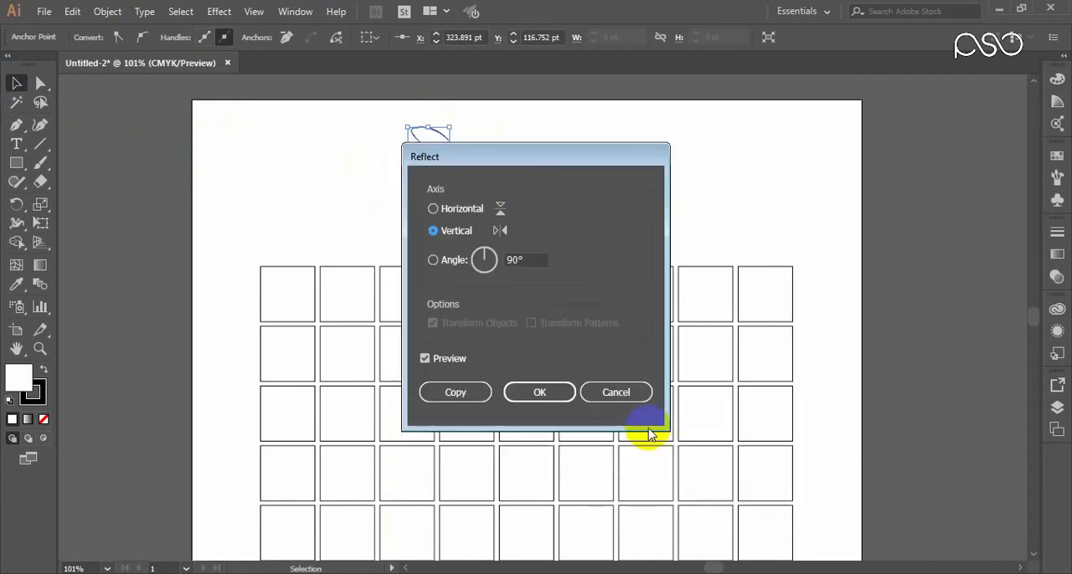
pyautogui.moveTo(477, 157); pyautogui.dragTo(656, 140)
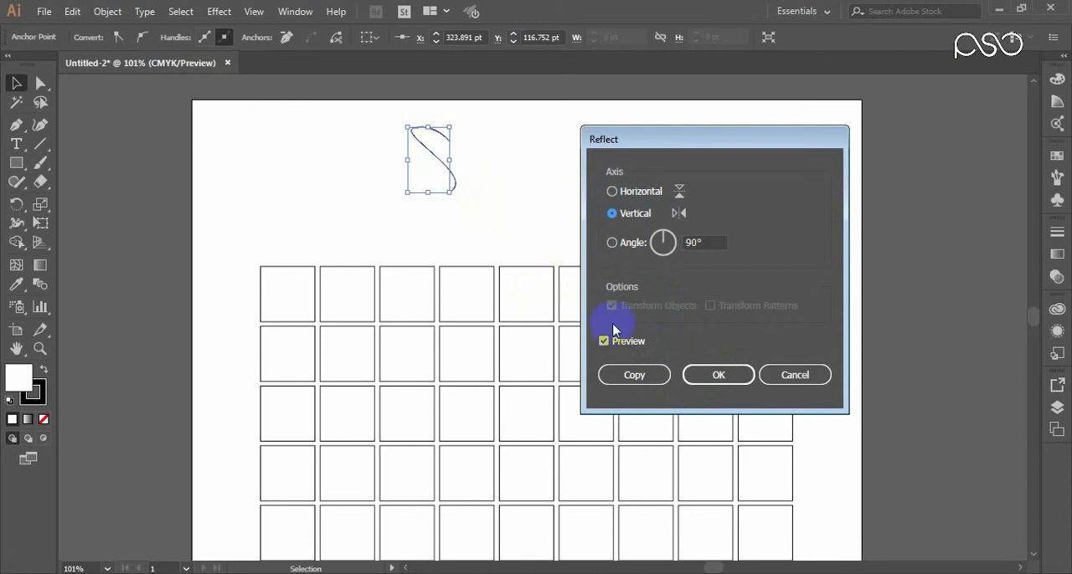
pyautogui.click(634, 379)
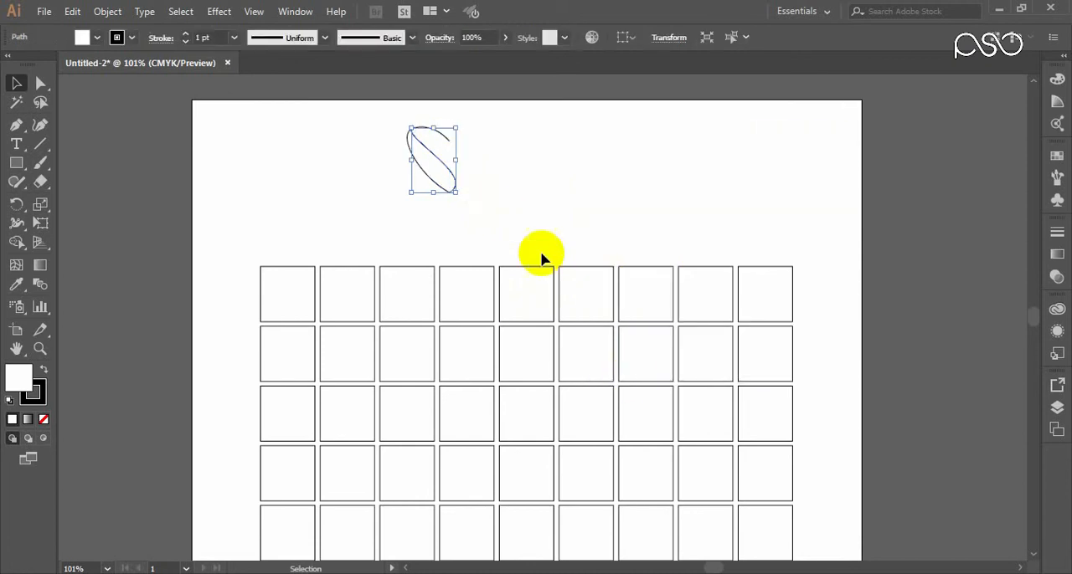
pyautogui.click(518, 229)
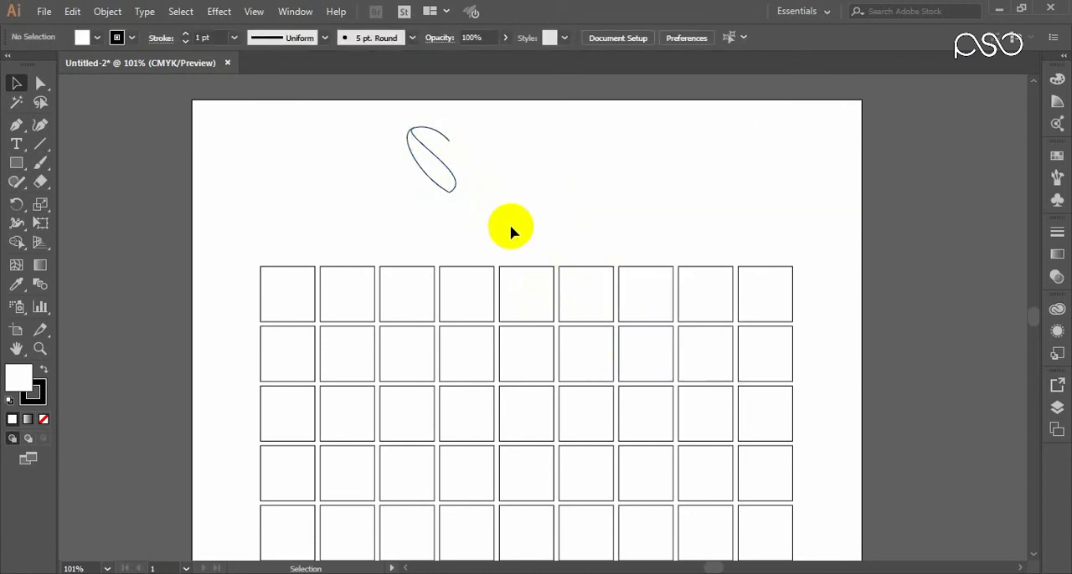
pyautogui.click(454, 196)
pyautogui.click(455, 221)
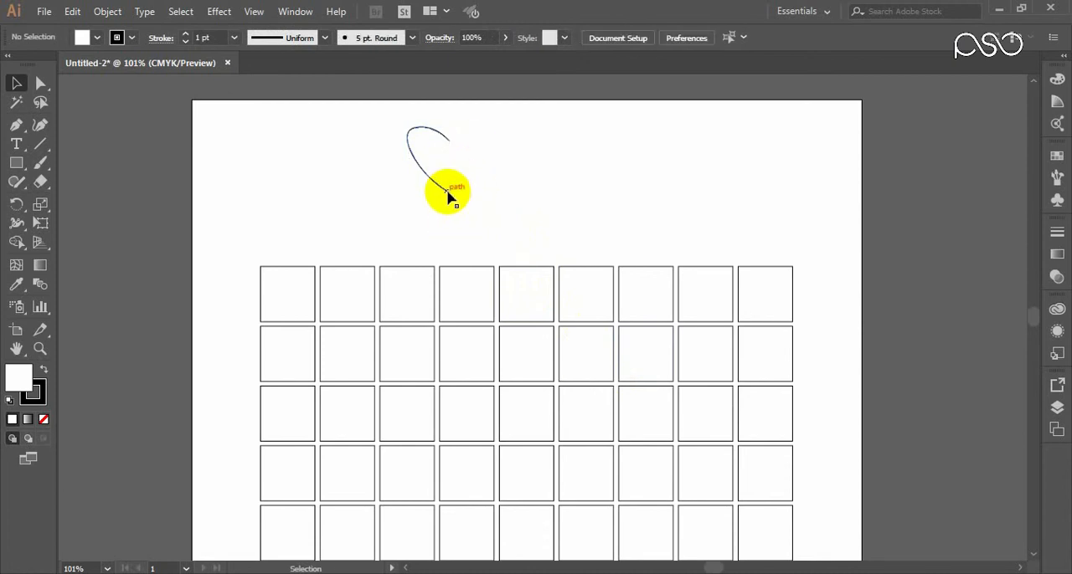
# Step: Reflect a copy of the C-shaped curve across the vertical axis
pyautogui.click(448, 192)
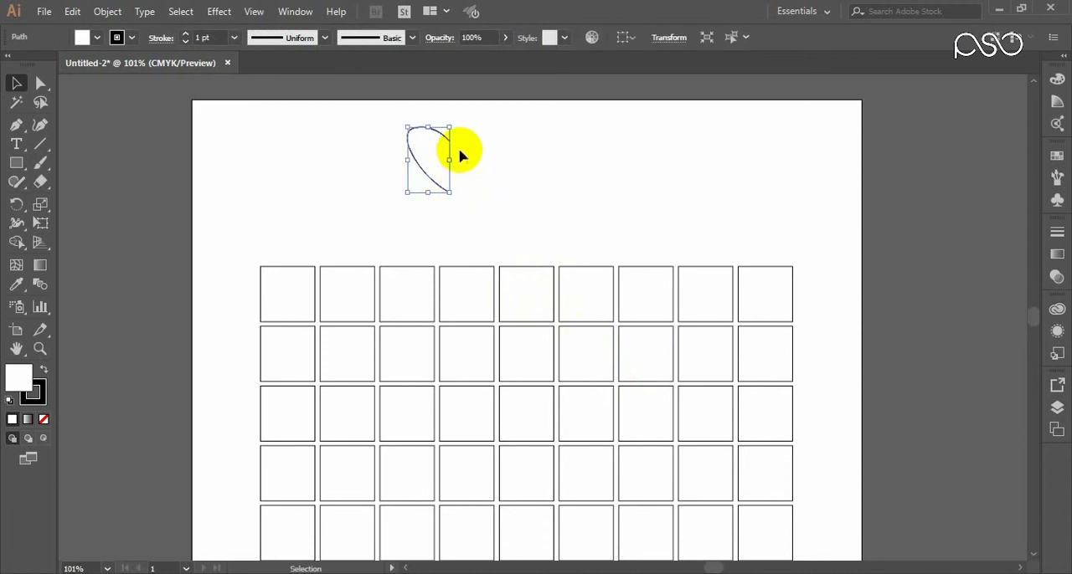
pyautogui.moveTo(481, 118); pyautogui.dragTo(403, 199)
pyautogui.rightClick(428, 143)
pyautogui.moveTo(466, 367)
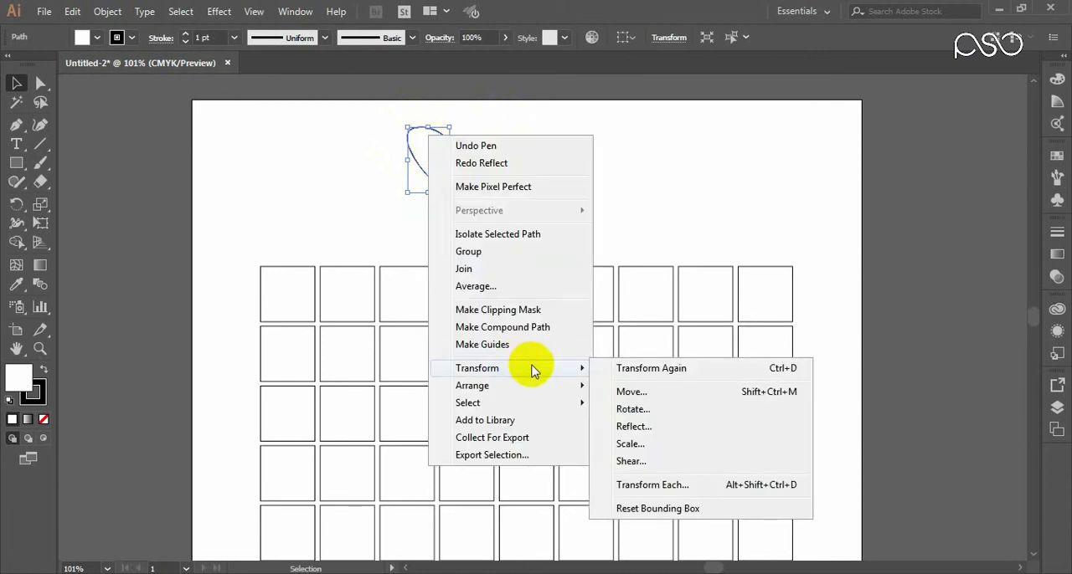
pyautogui.click(634, 427)
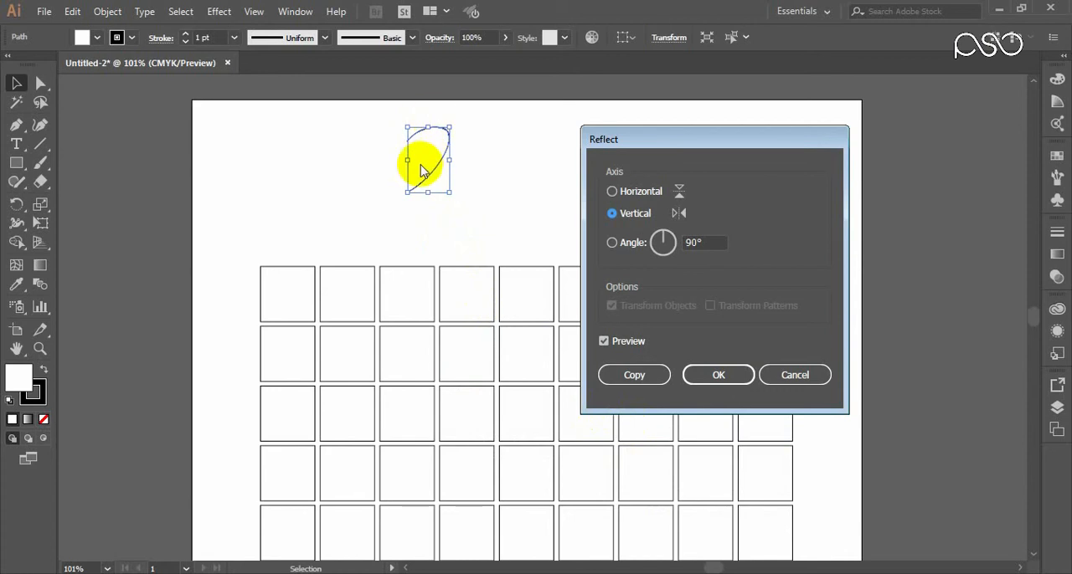
pyautogui.click(613, 192)
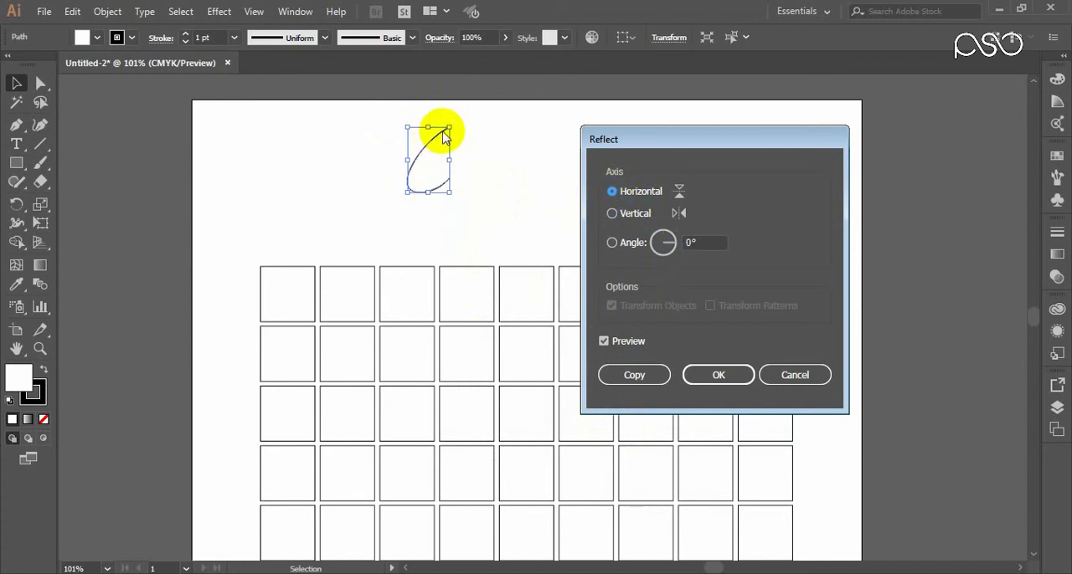
pyautogui.click(613, 214)
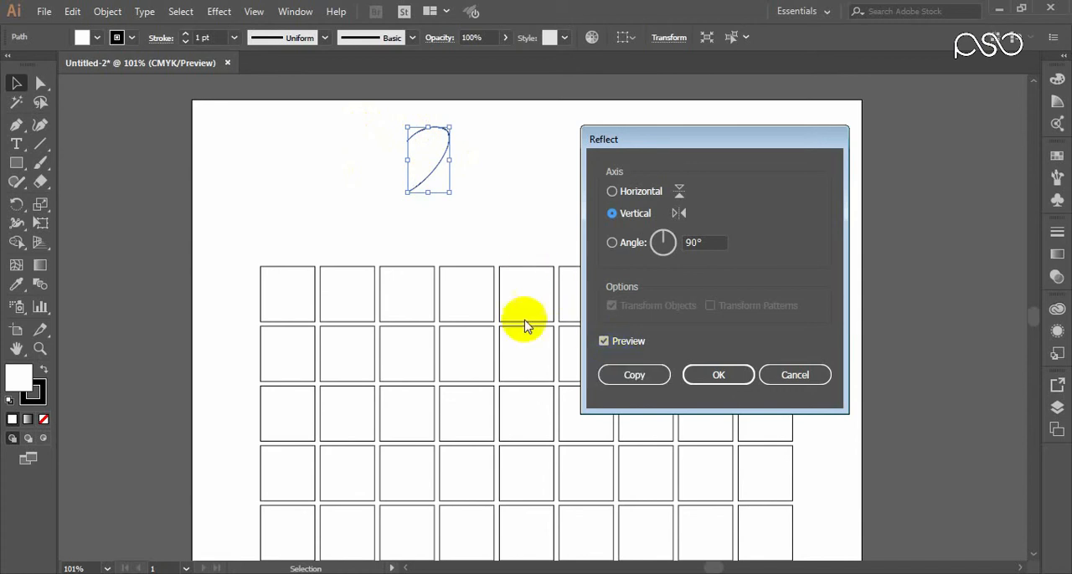
pyautogui.click(628, 376)
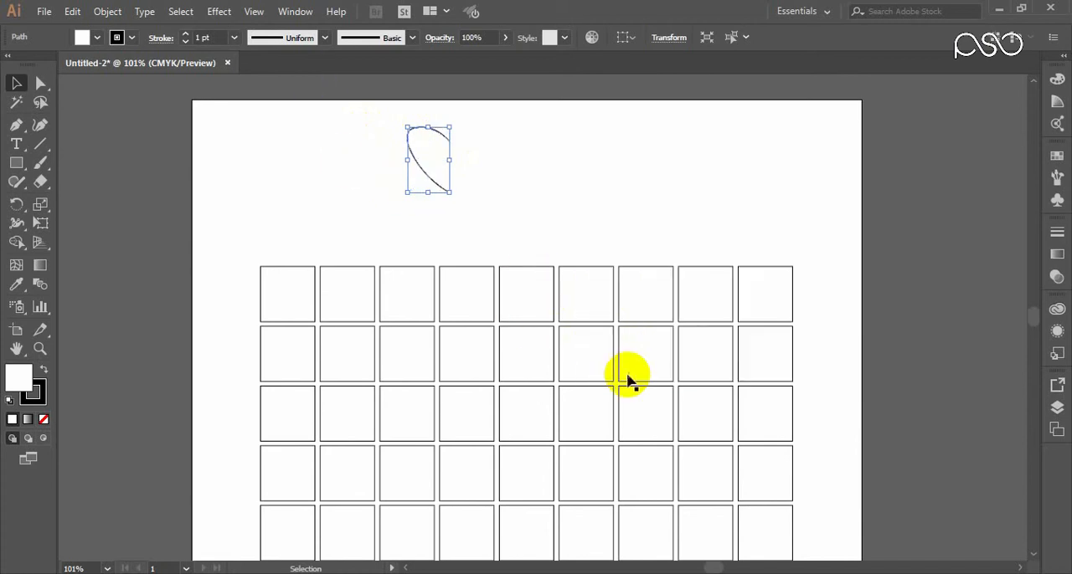
# Step: Move the mirrored curve sideways until its ends meet the original curve's open ends, forming a heart
pyautogui.click(500, 189)
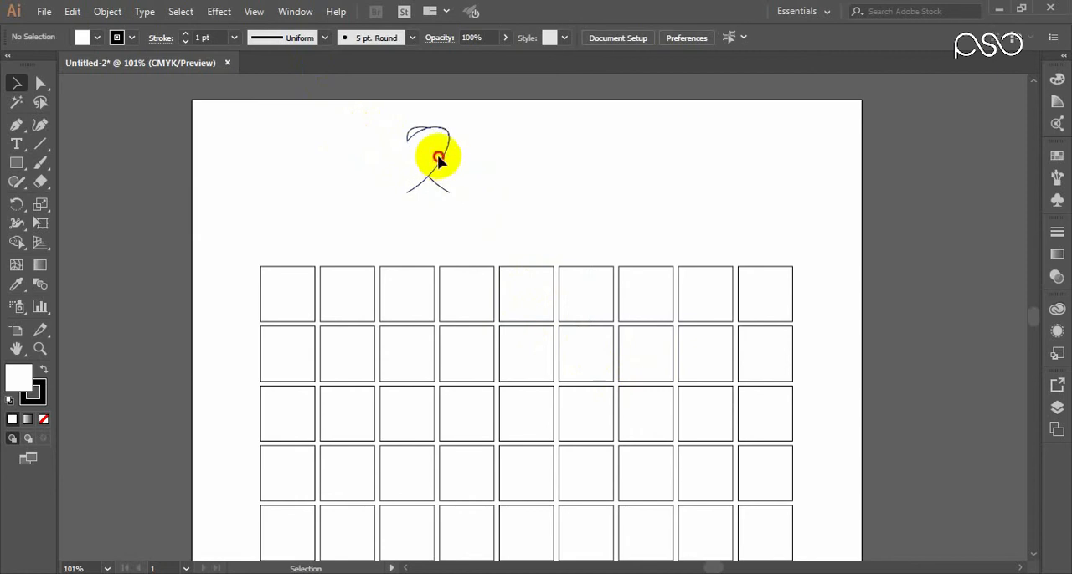
pyautogui.click(438, 159)
pyautogui.moveTo(438, 159); pyautogui.dragTo(467, 161)
pyautogui.press('Right')
pyautogui.press('Right')
pyautogui.press('Right')
pyautogui.press('Right')
pyautogui.press('Right')
pyautogui.press('Right')
pyautogui.press('Right')
pyautogui.press('Right')
pyautogui.press('Right')
pyautogui.press('Right')
pyautogui.press('Right')
pyautogui.press('Right')
pyautogui.press('Right')
pyautogui.press('Right')
pyautogui.press('Right')
pyautogui.press('Right')
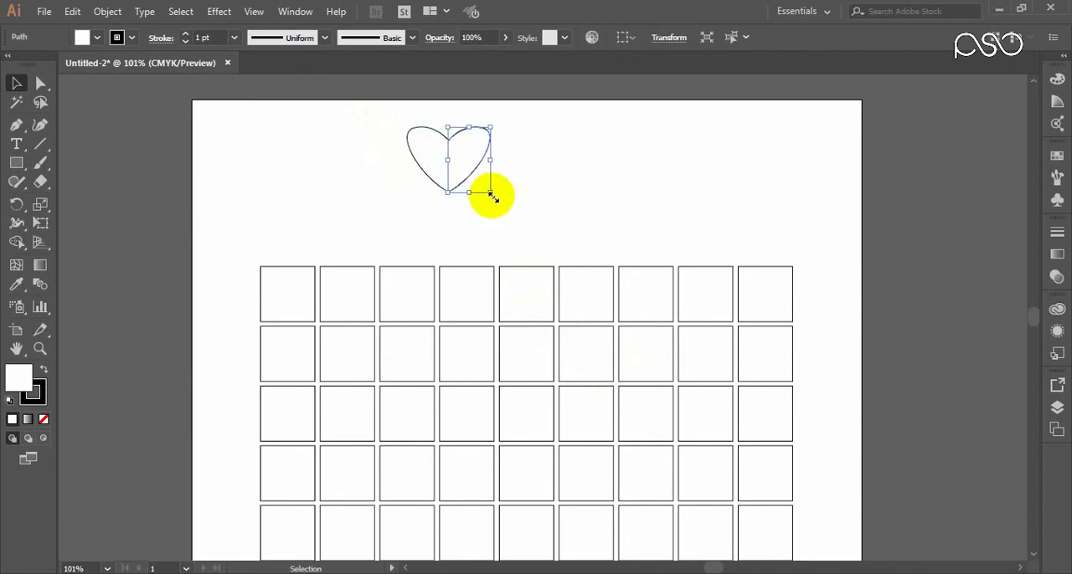
pyautogui.click(527, 208)
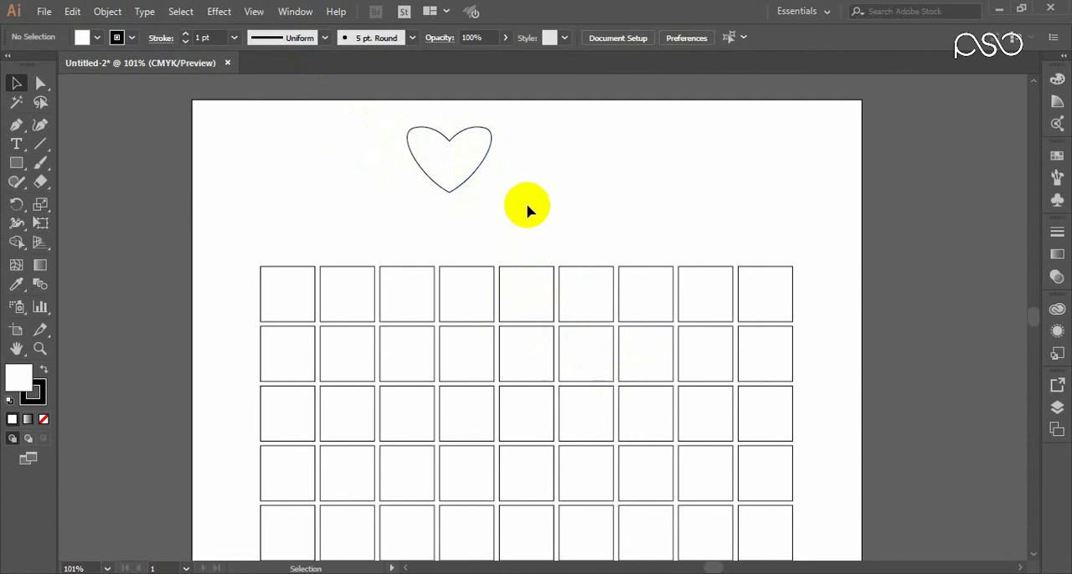
# Step: Select both halves of the heart and preview a uniform scale of 125%
pyautogui.moveTo(527, 131); pyautogui.dragTo(412, 175)
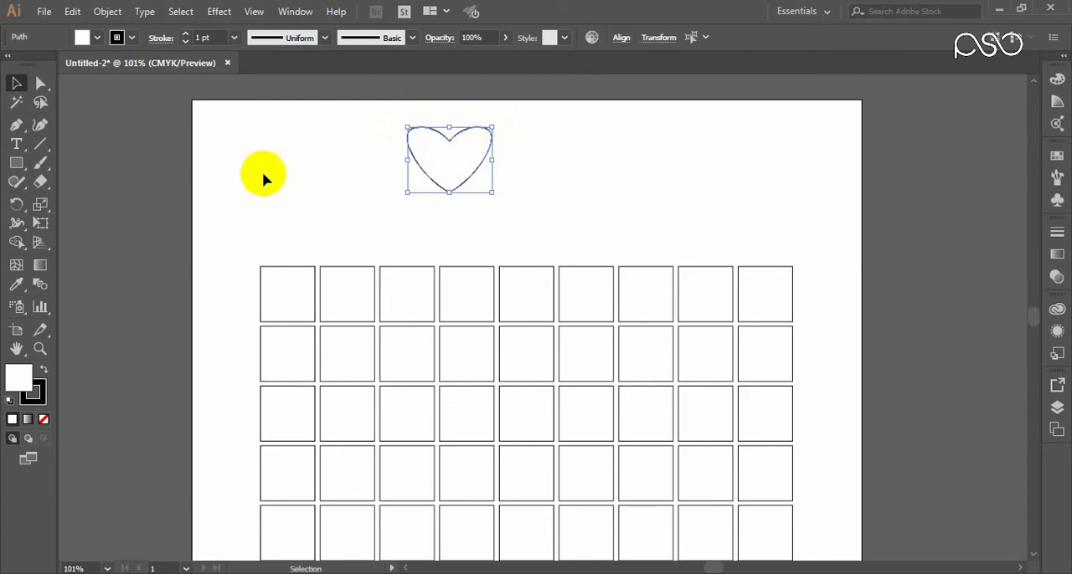
pyautogui.moveTo(529, 134); pyautogui.dragTo(424, 197)
pyautogui.rightClick(471, 166)
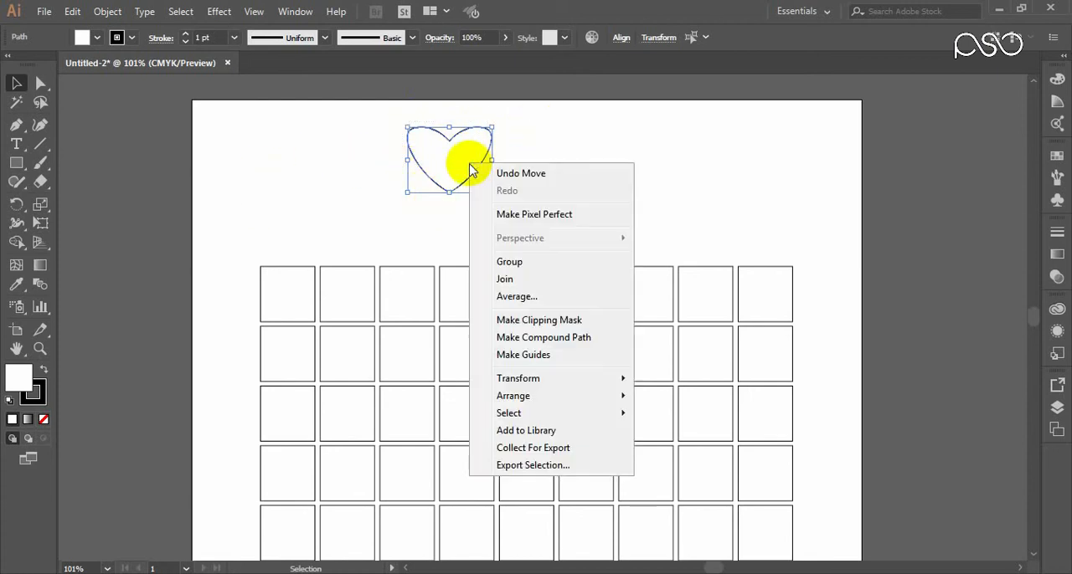
pyautogui.moveTo(552, 378)
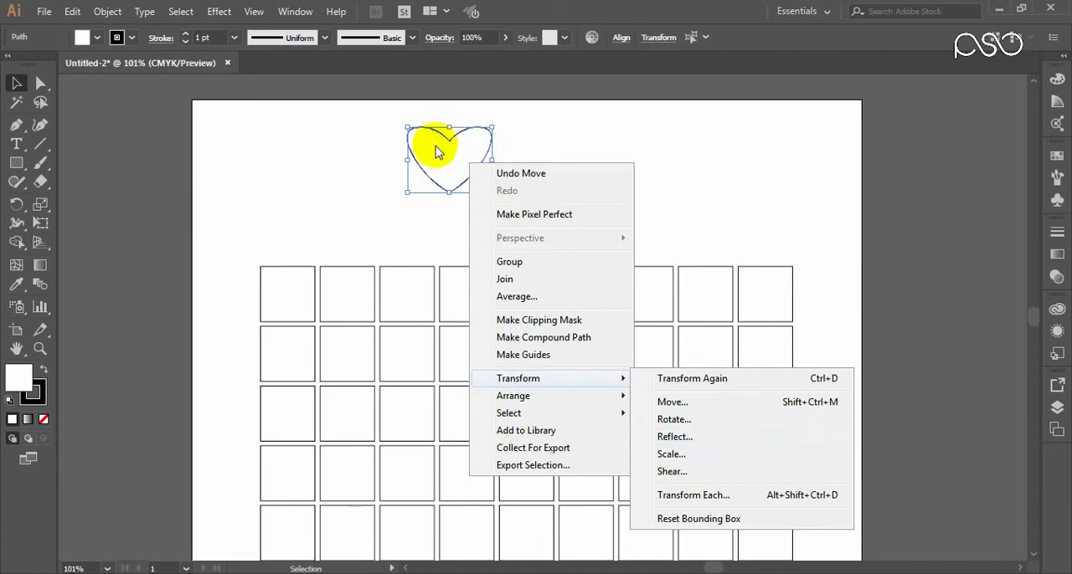
pyautogui.click(670, 457)
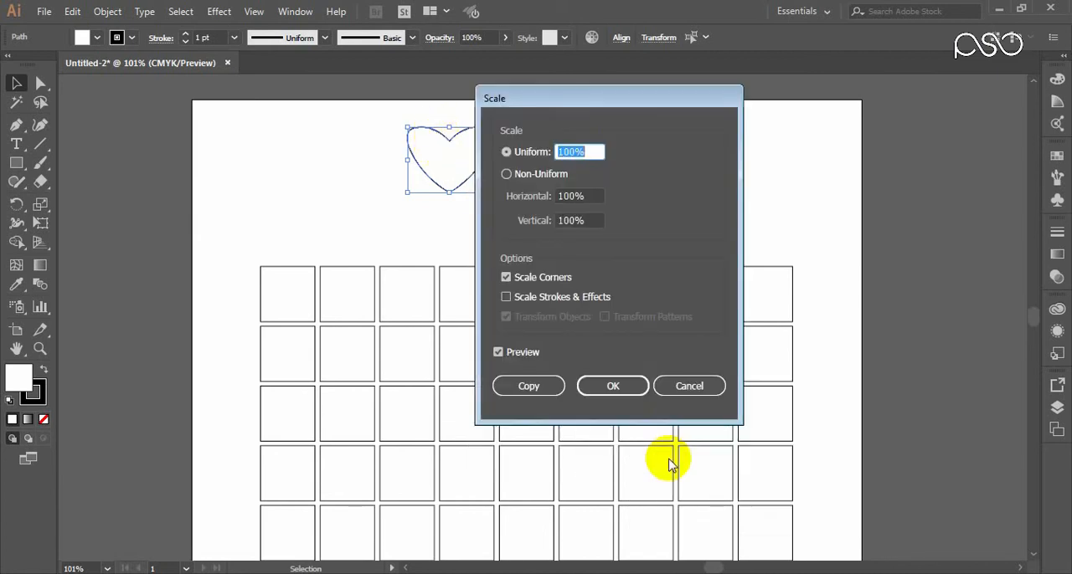
pyautogui.moveTo(514, 98); pyautogui.dragTo(637, 104)
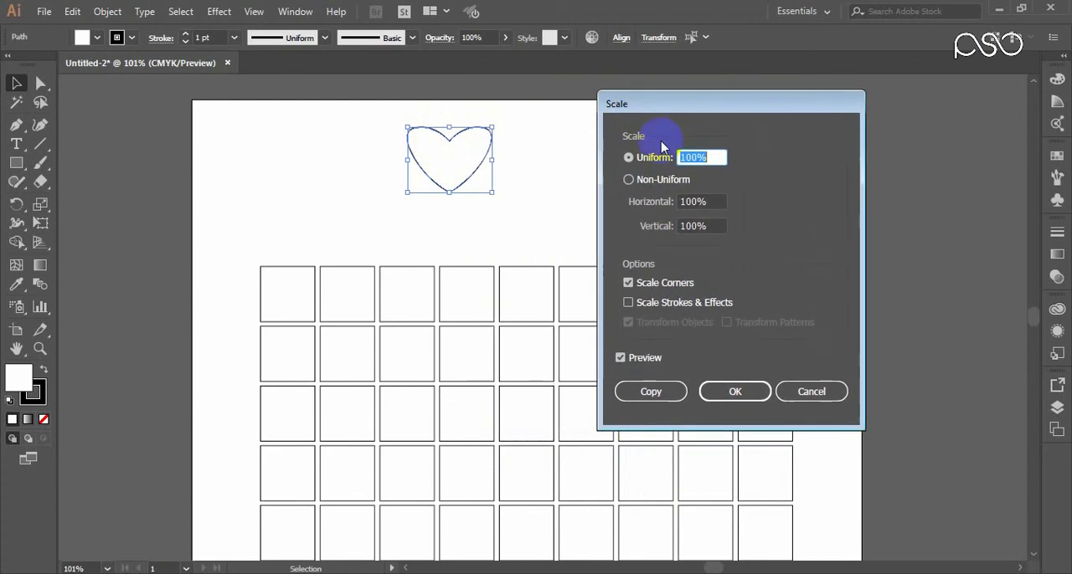
pyautogui.press('Up')
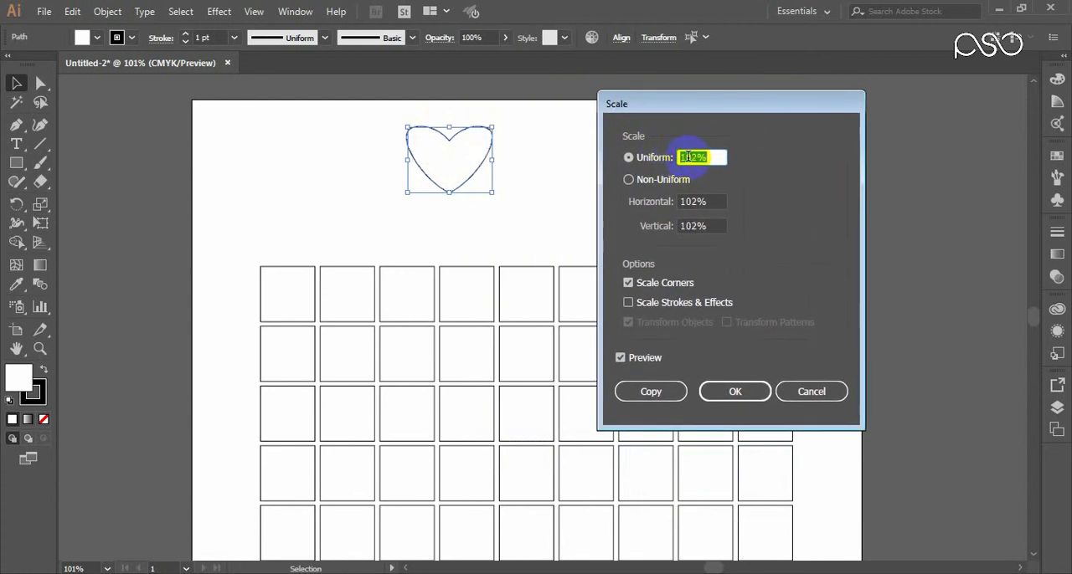
pyautogui.press('Up')
pyautogui.press('Up')
pyautogui.press('Up')
pyautogui.press('Up')
pyautogui.press('Up')
pyautogui.press('Up')
pyautogui.press('Up')
pyautogui.press('Up')
pyautogui.press('Up')
pyautogui.press('Up')
pyautogui.press('Up')
pyautogui.press('Up')
pyautogui.press('Up')
pyautogui.press('Up')
pyautogui.press('Up')
pyautogui.press('Up')
pyautogui.press('Up')
pyautogui.press('Up')
pyautogui.press('Up')
pyautogui.press('Up')
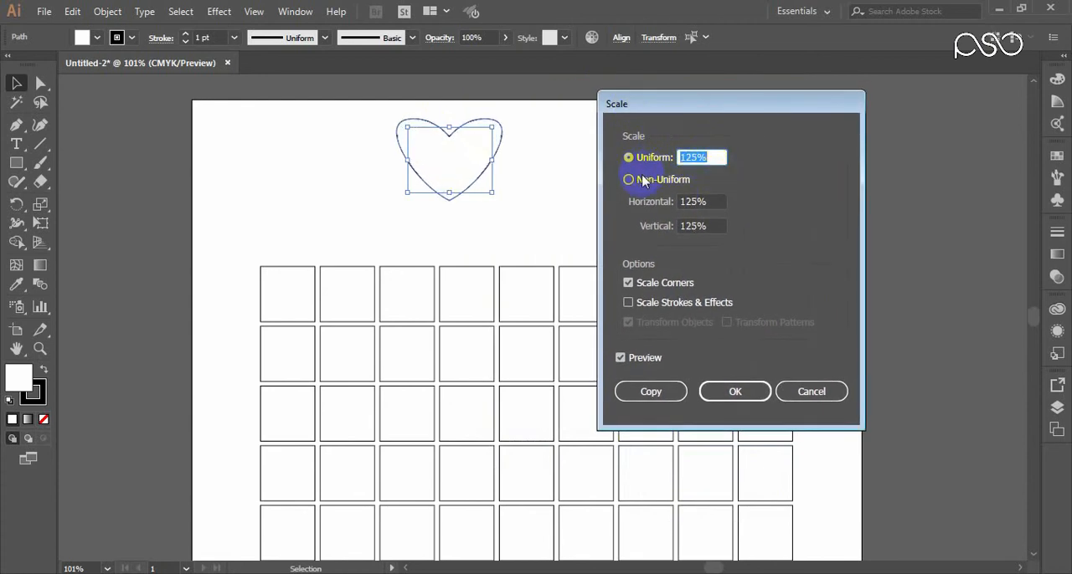
# Step: Preview a non-uniform scale of 78% horizontal and 74% vertical on the heart, return to uniform scaling and cancel
pyautogui.click(643, 186)
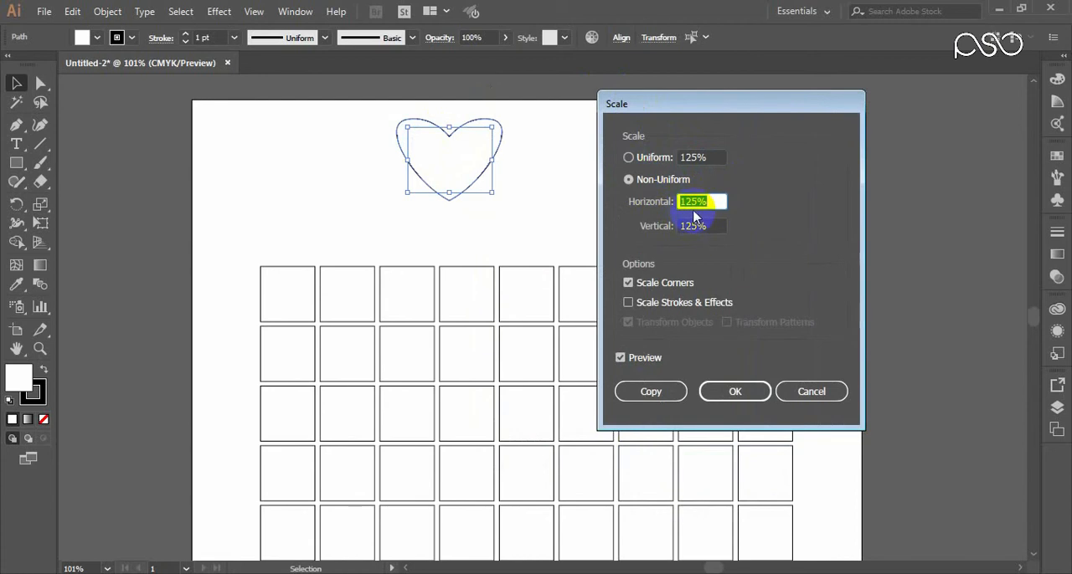
pyautogui.press('Down')
pyautogui.press('Down')
pyautogui.press('Down')
pyautogui.press('Down')
pyautogui.press('Down')
pyautogui.press('Down')
pyautogui.press('Down')
pyautogui.press('Down')
pyautogui.press('Down')
pyautogui.press('Down')
pyautogui.press('Down')
pyautogui.press('Down')
pyautogui.press('Down')
pyautogui.press('Down')
pyautogui.press('Down')
pyautogui.press('Down')
pyautogui.press('Down')
pyautogui.press('Down')
pyautogui.press('Down')
pyautogui.press('Down')
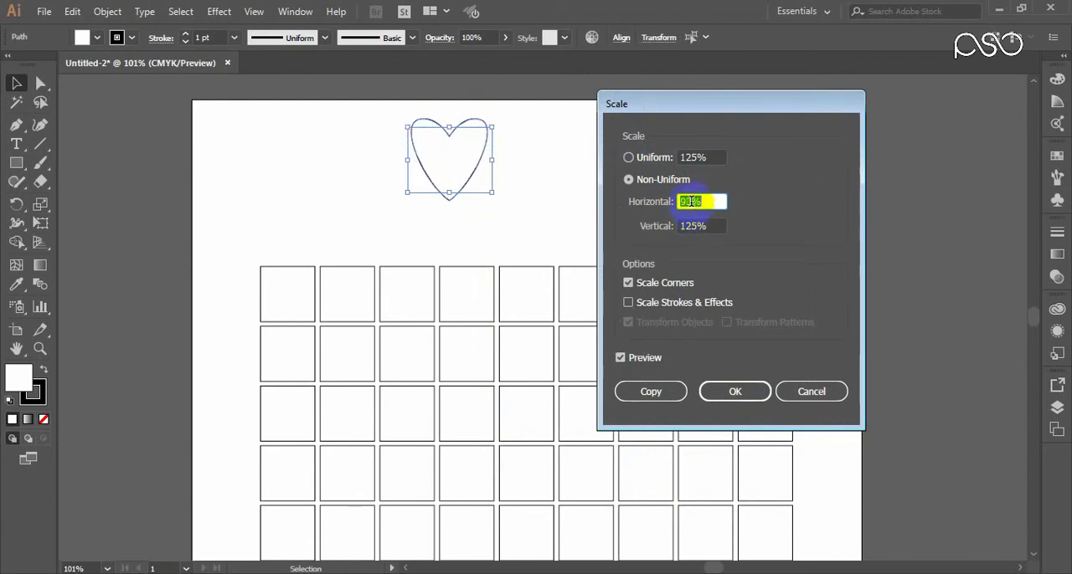
pyautogui.click(697, 226)
pyautogui.press('Down')
pyautogui.press('Down')
pyautogui.press('Down')
pyautogui.press('Down')
pyautogui.press('Down')
pyautogui.press('Down')
pyautogui.press('Down')
pyautogui.press('Down')
pyautogui.press('Down')
pyautogui.press('Down')
pyautogui.press('Down')
pyautogui.press('Down')
pyautogui.press('Down')
pyautogui.press('Down')
pyautogui.press('Down')
pyautogui.press('Down')
pyautogui.press('Down')
pyautogui.press('Down')
pyautogui.press('Down')
pyautogui.press('Down')
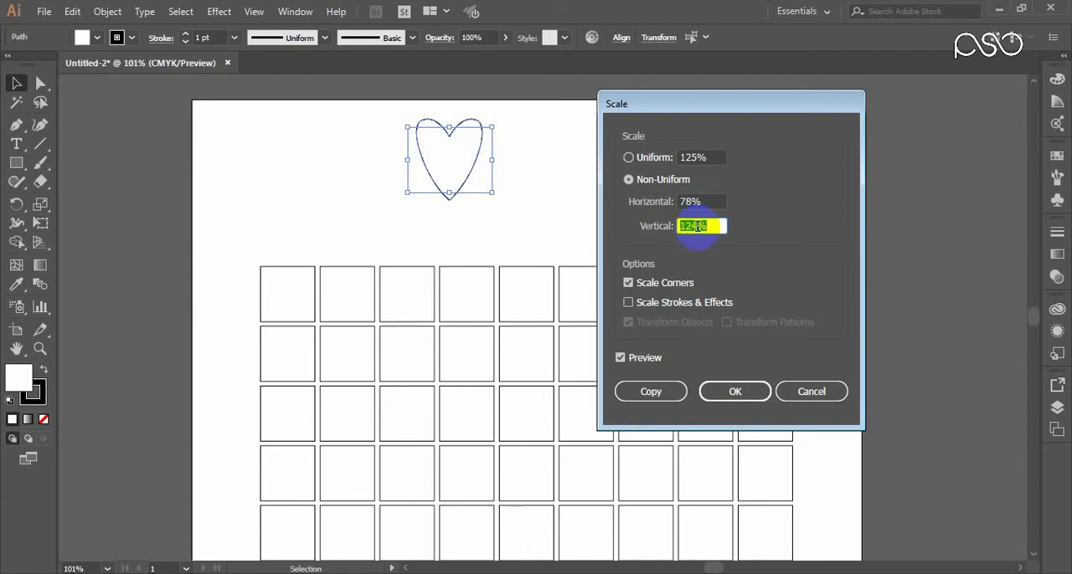
pyautogui.press('Down')
pyautogui.press('Down')
pyautogui.press('Down')
pyautogui.press('Down')
pyautogui.press('Down')
pyautogui.press('Down')
pyautogui.press('Down')
pyautogui.press('Down')
pyautogui.press('Down')
pyautogui.press('Down')
pyautogui.press('Down')
pyautogui.press('Down')
pyautogui.press('Down')
pyautogui.press('Down')
pyautogui.press('Down')
pyautogui.press('Down')
pyautogui.press('Down')
pyautogui.press('Down')
pyautogui.press('Down')
pyautogui.press('Down')
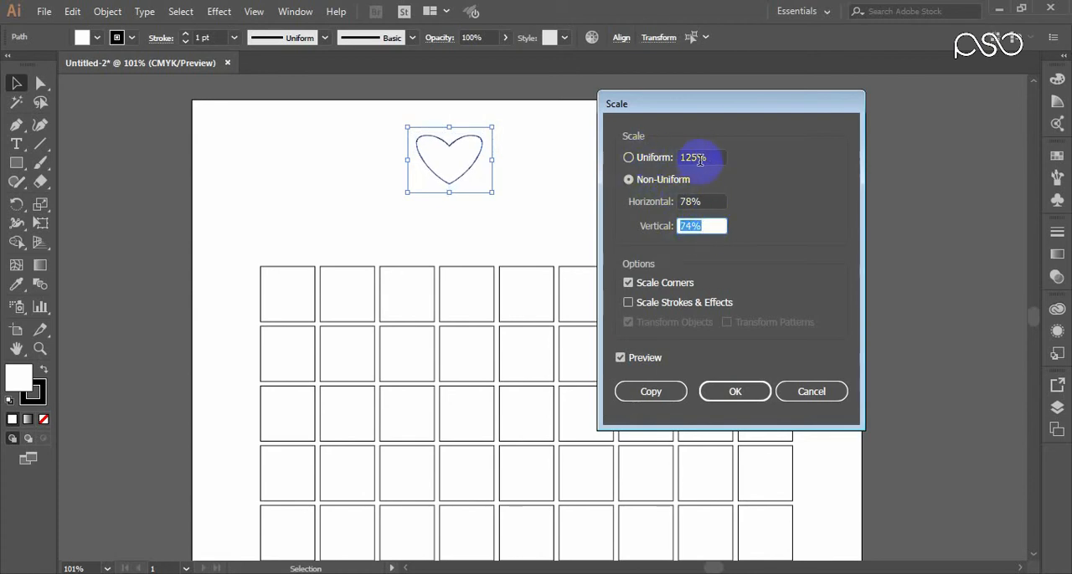
pyautogui.click(647, 164)
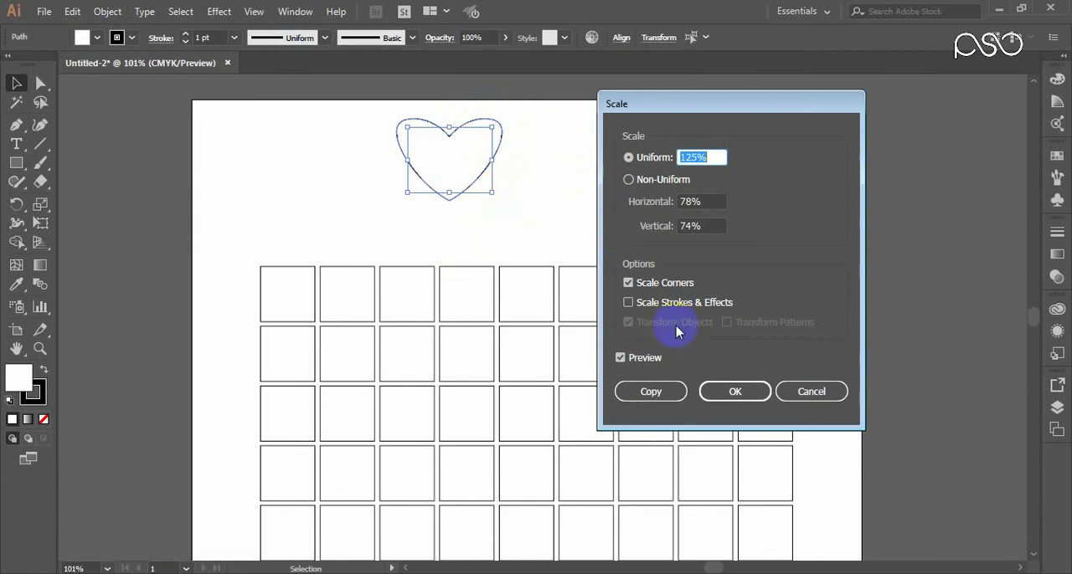
pyautogui.click(804, 390)
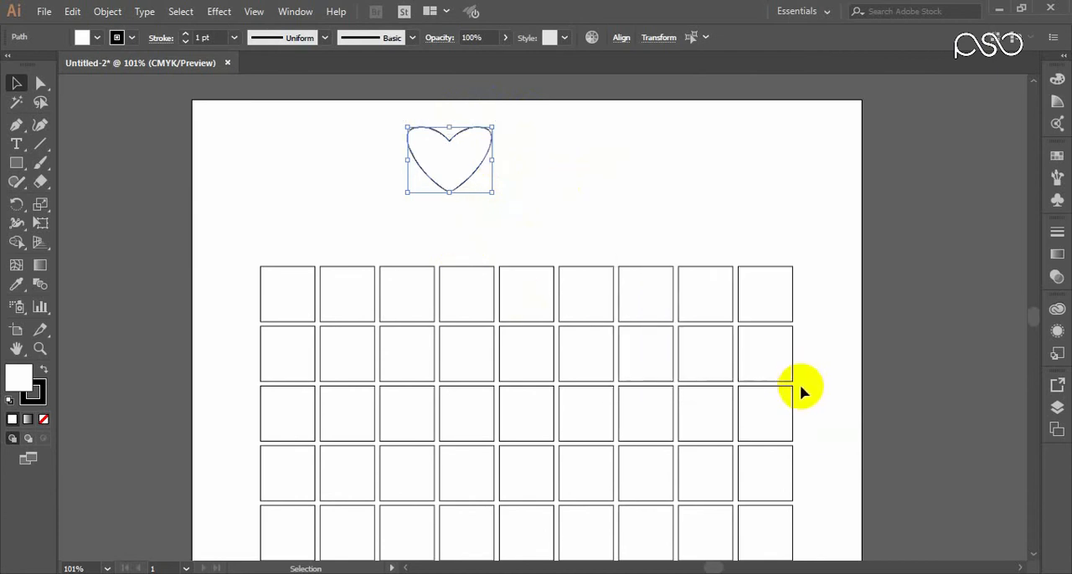
# Step: Draw a rectangle in the empty space beside the heart above the grid and round all its corners
pyautogui.click(16, 164)
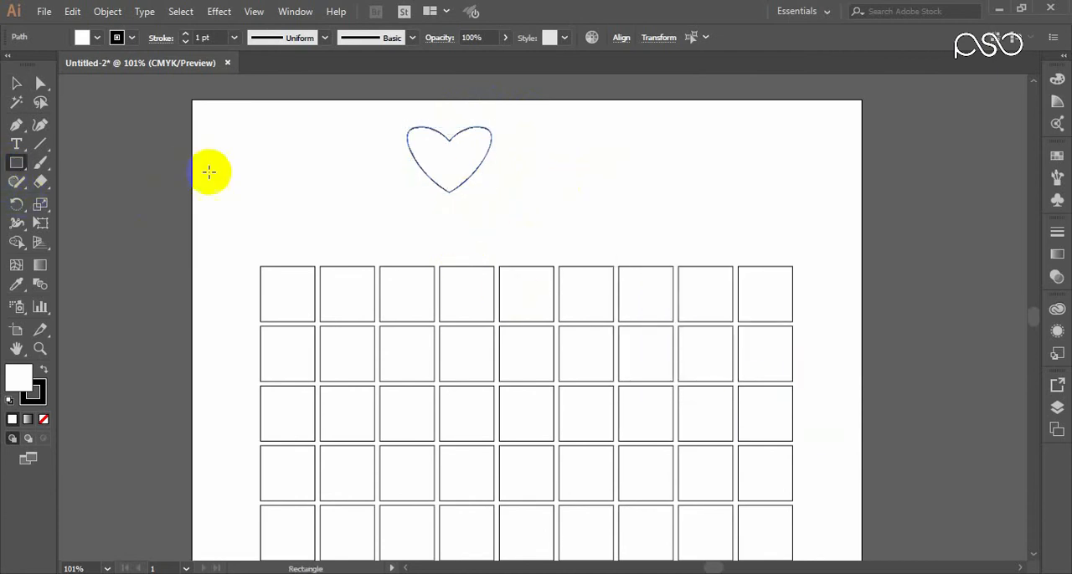
pyautogui.moveTo(221, 144); pyautogui.dragTo(328, 222)
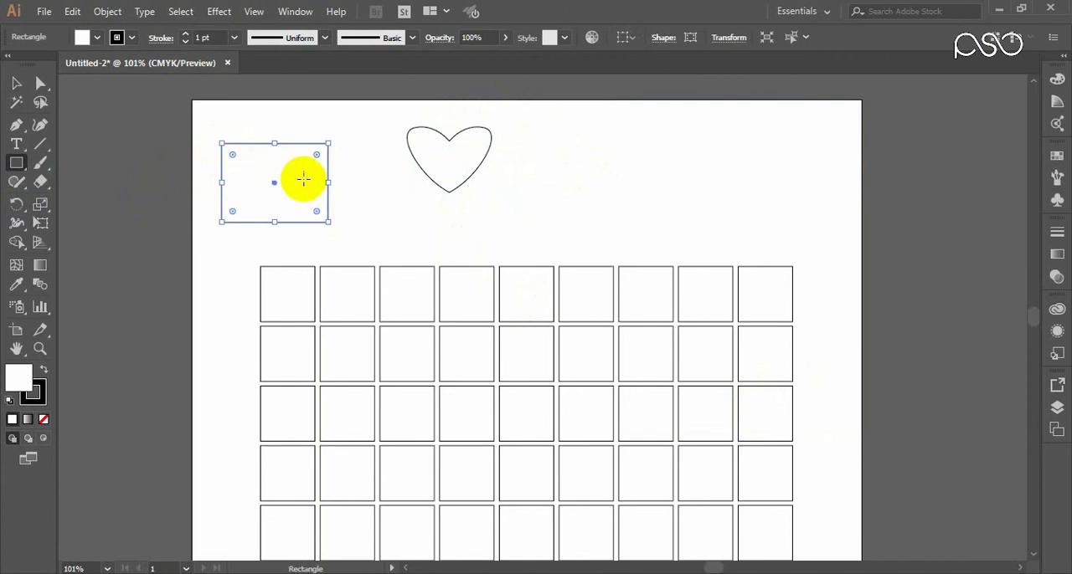
pyautogui.moveTo(318, 157); pyautogui.dragTo(325, 194)
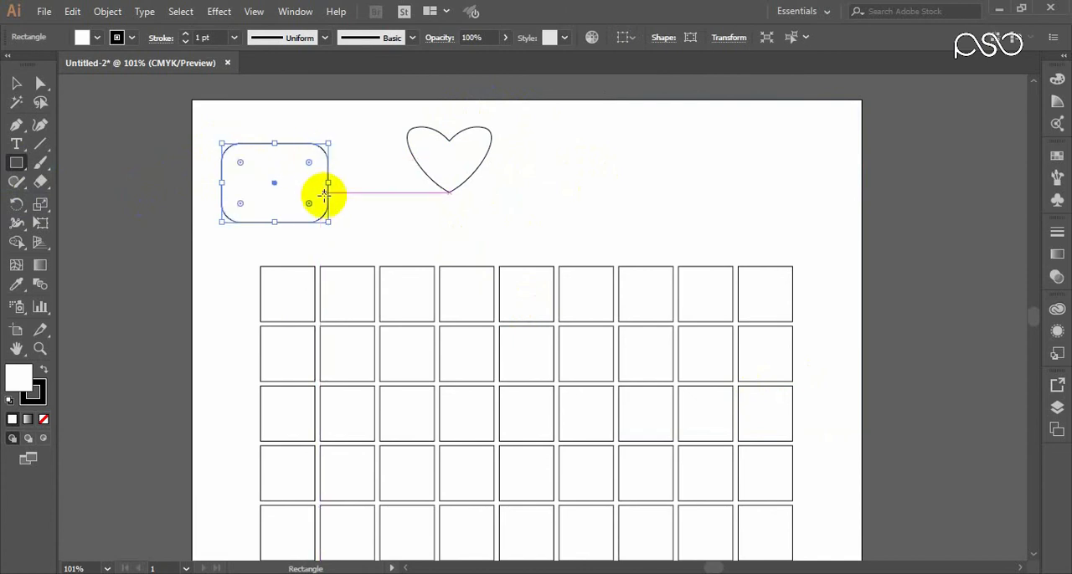
# Step: Preview a uniform scale of 211% on the rounded rectangle with Scale Corners enabled
pyautogui.rightClick(273, 128)
pyautogui.rightClick(273, 165)
pyautogui.moveTo(382, 390)
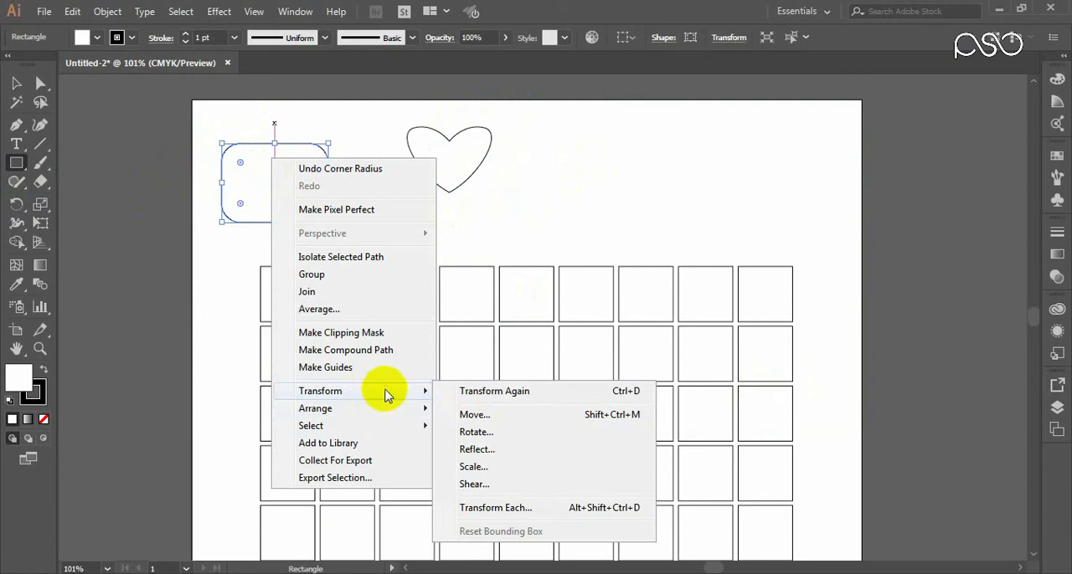
pyautogui.click(489, 467)
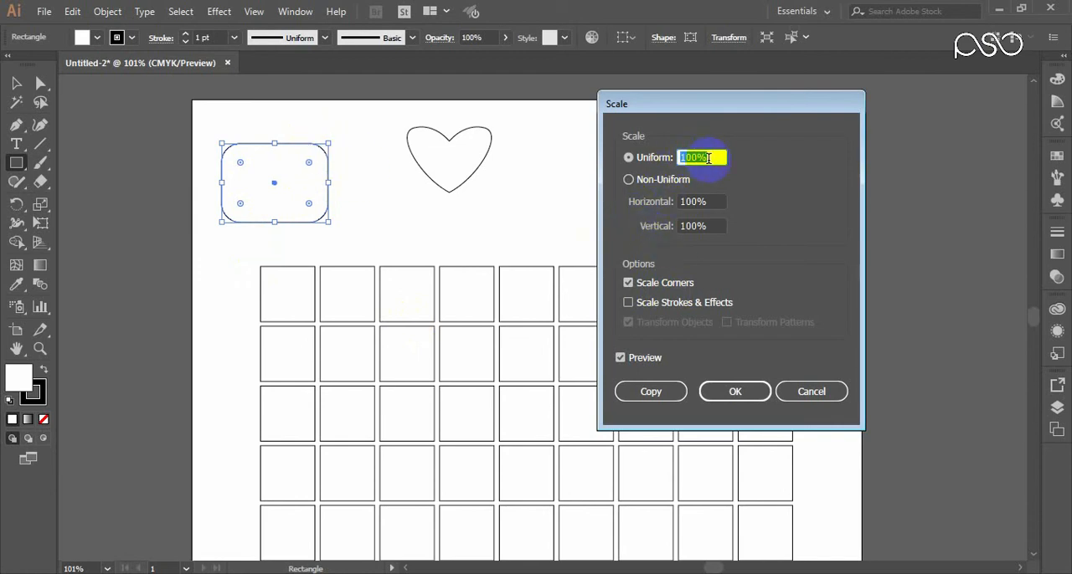
pyautogui.press('Up')
pyautogui.press('Up')
pyautogui.press('Up')
pyautogui.press('Up')
pyautogui.press('Up')
pyautogui.press('Up')
pyautogui.press('Up')
pyautogui.press('Up')
pyautogui.press('Up')
pyautogui.press('Up')
pyautogui.press('Up')
pyautogui.press('Up')
pyautogui.press('Up')
pyautogui.press('Up')
pyautogui.press('Up')
pyautogui.press('Up')
pyautogui.press('Up')
pyautogui.press('Up')
pyautogui.press('Up')
pyautogui.press('Up')
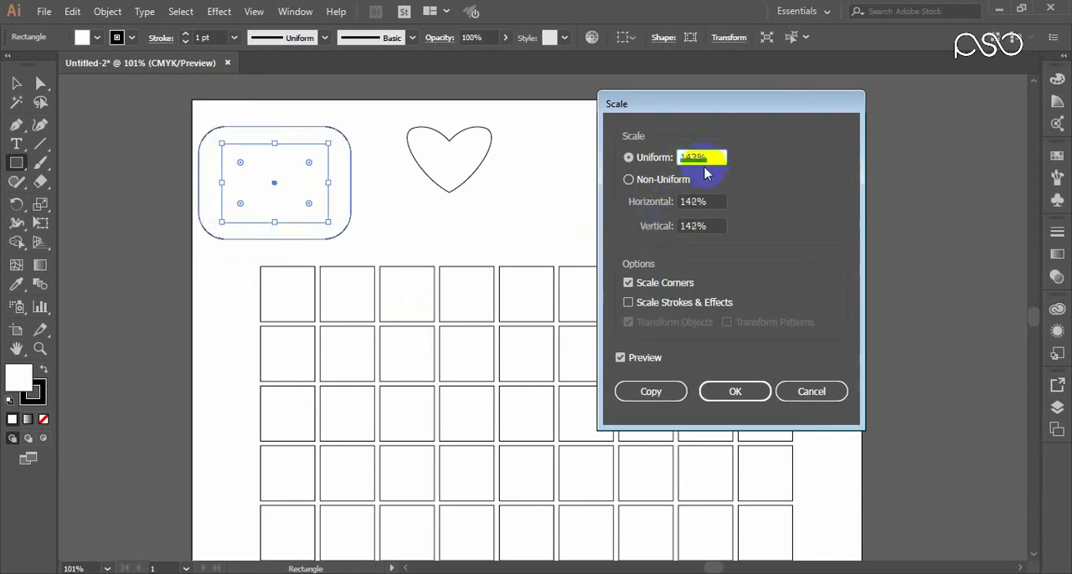
pyautogui.press('Up')
pyautogui.press('Up')
pyautogui.press('Up')
pyautogui.press('Up')
pyautogui.press('Up')
pyautogui.press('Up')
pyautogui.press('Up')
pyautogui.press('Up')
pyautogui.press('Up')
pyautogui.press('Up')
pyautogui.press('Up')
pyautogui.press('Up')
pyautogui.press('Up')
pyautogui.press('Up')
pyautogui.press('Up')
pyautogui.press('Up')
pyautogui.press('Up')
pyautogui.press('Up')
pyautogui.press('Up')
pyautogui.press('Up')
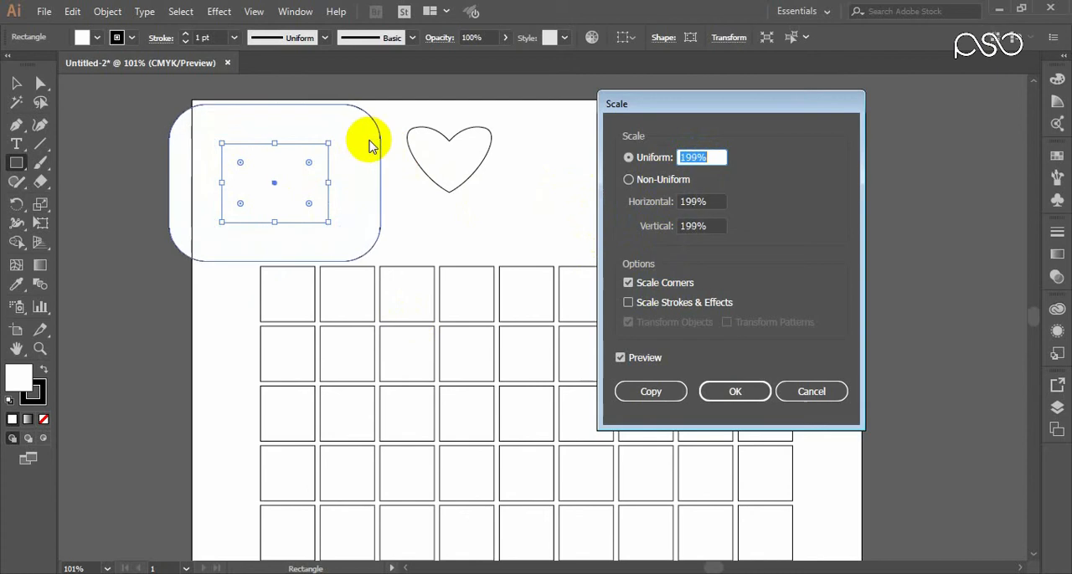
pyautogui.press('Up')
pyautogui.press('Up')
pyautogui.press('Up')
pyautogui.press('Up')
pyautogui.press('Up')
pyautogui.press('Up')
pyautogui.press('Up')
pyautogui.press('Up')
pyautogui.press('Up')
pyautogui.press('Up')
pyautogui.press('Up')
pyautogui.press('Up')
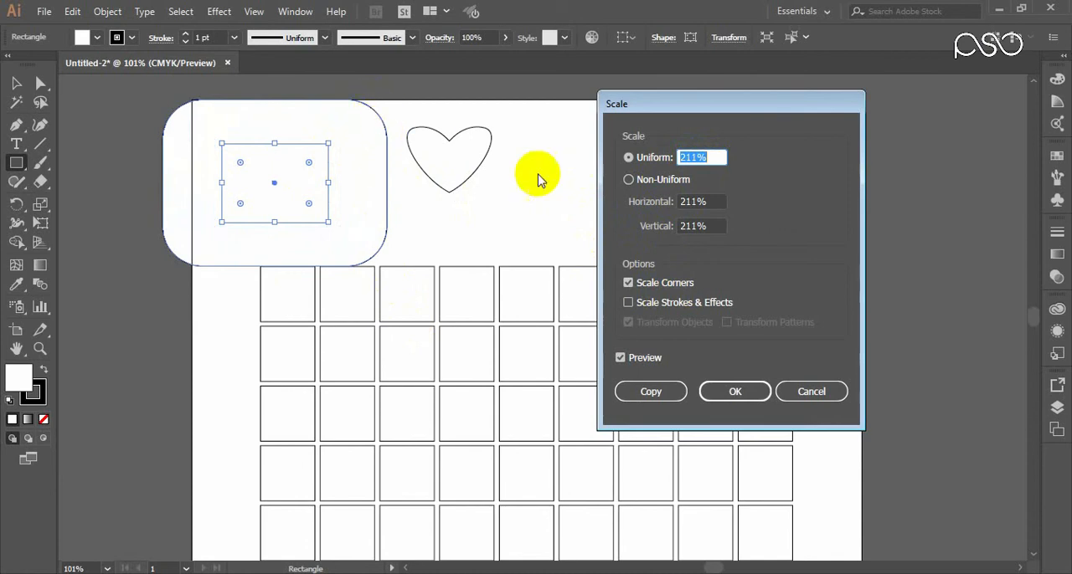
# Step: Compare the enlarged rectangle's preview with Scale Corners off and on, and cancel the scaling
pyautogui.click(629, 283)
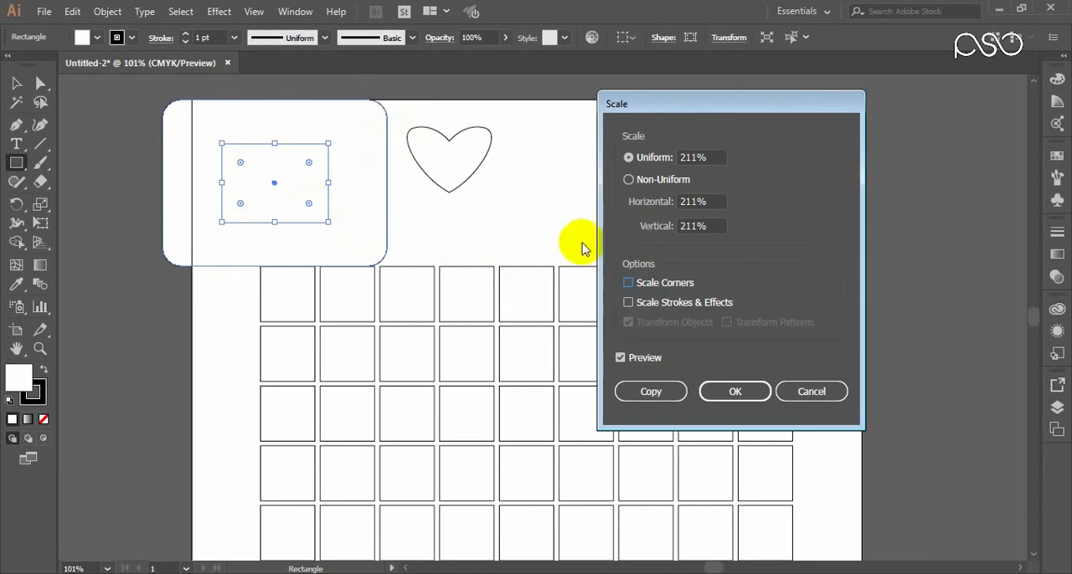
pyautogui.click(630, 283)
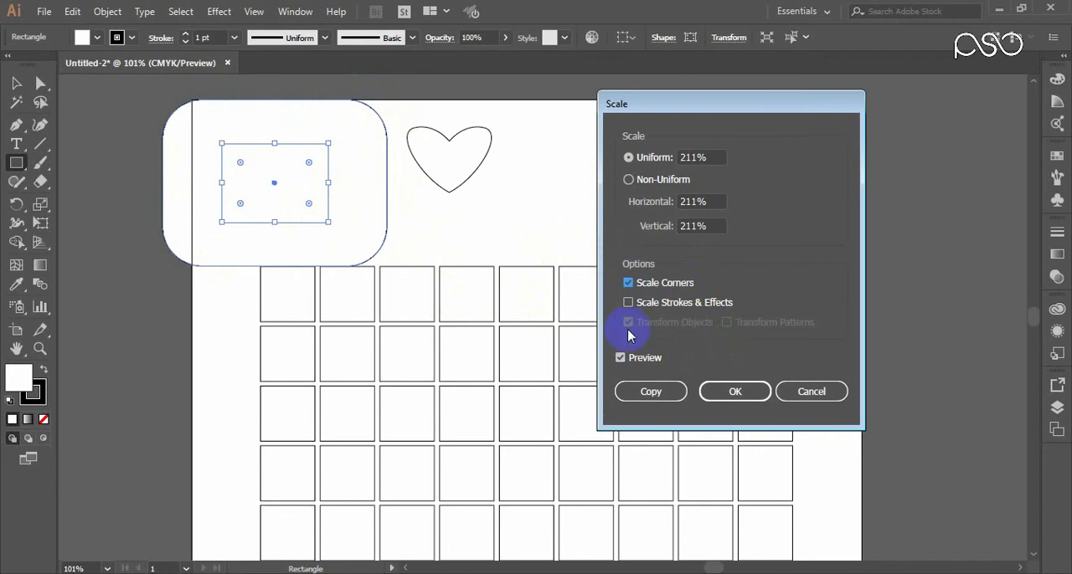
pyautogui.click(809, 409)
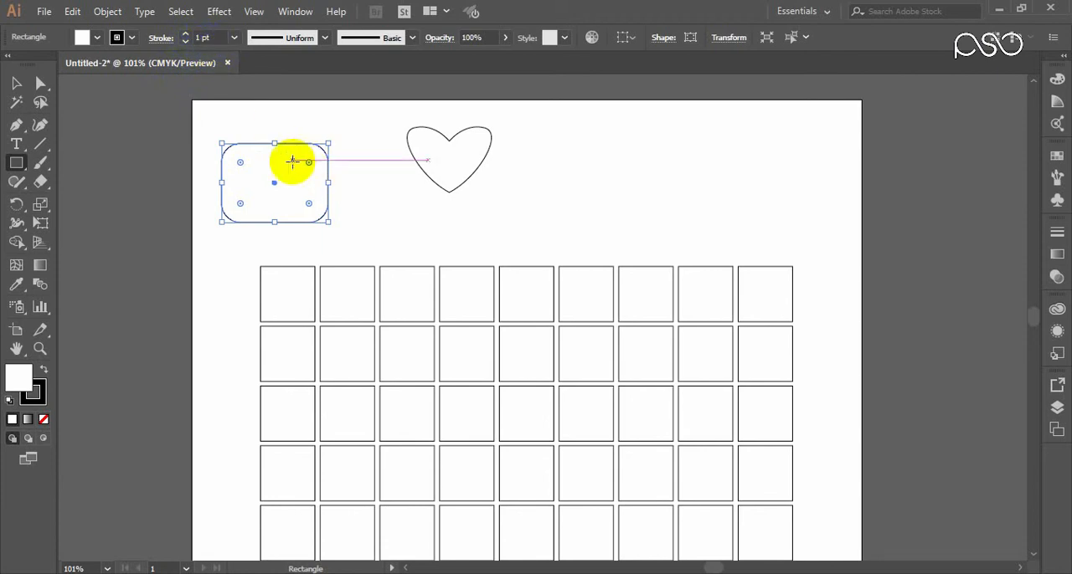
# Step: Preview a uniform scale of 211% on the rounded rectangle, leaving Scale Corners enabled
pyautogui.rightClick(298, 181)
pyautogui.moveTo(390, 407)
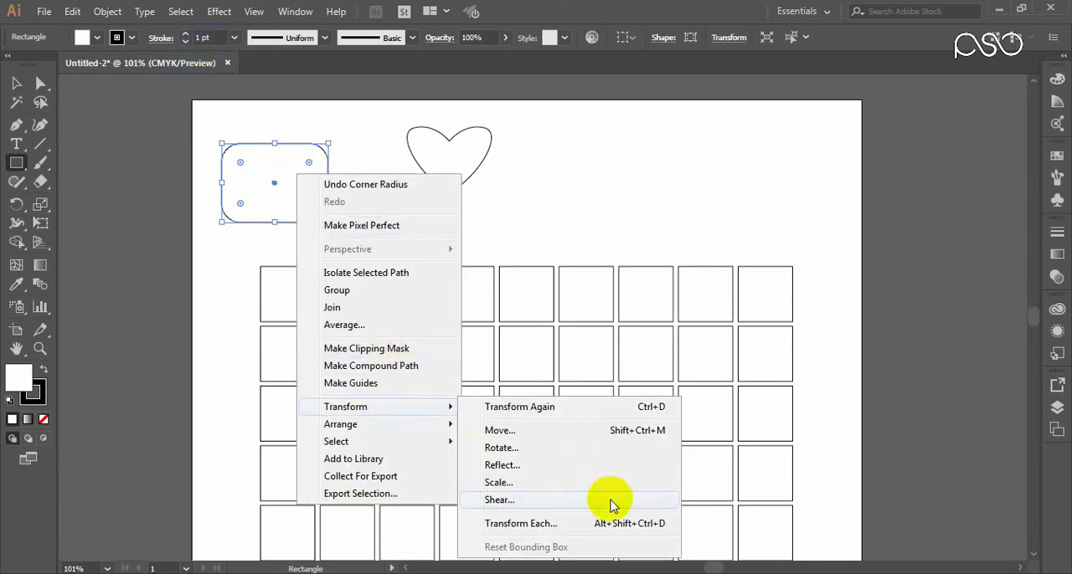
pyautogui.click(507, 484)
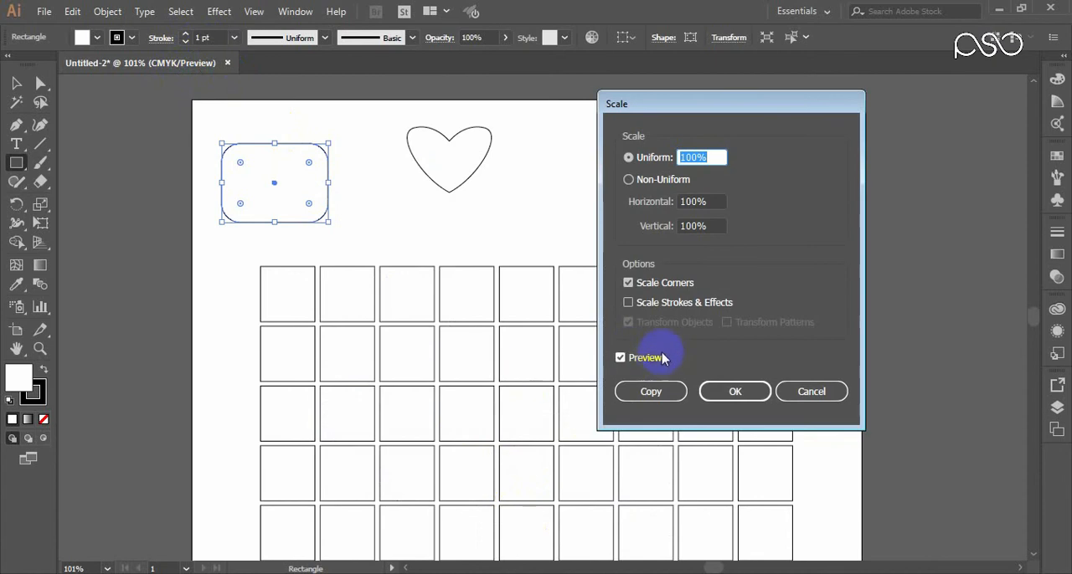
pyautogui.press('Up')
pyautogui.press('Up')
pyautogui.press('Up')
pyautogui.press('Up')
pyautogui.press('Up')
pyautogui.press('Up')
pyautogui.press('Up')
pyautogui.press('Up')
pyautogui.press('Up')
pyautogui.press('Up')
pyautogui.press('Up')
pyautogui.press('Up')
pyautogui.press('Up')
pyautogui.press('Up')
pyautogui.press('Up')
pyautogui.press('Up')
pyautogui.press('Up')
pyautogui.press('Up')
pyautogui.press('Up')
pyautogui.press('Up')
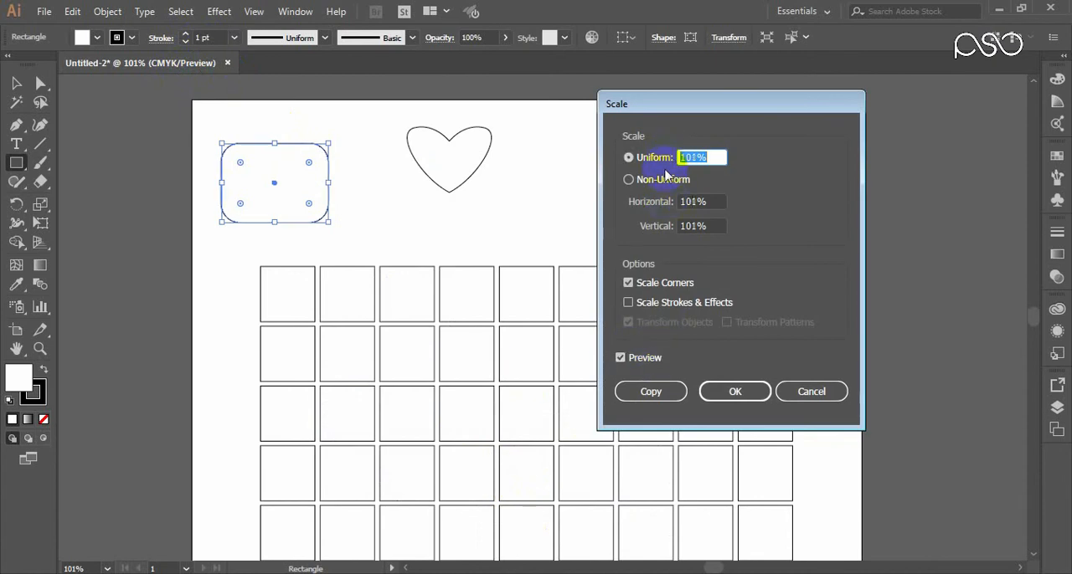
pyautogui.press('Up')
pyautogui.press('Up')
pyautogui.press('Up')
pyautogui.press('Up')
pyautogui.press('Up')
pyautogui.press('Up')
pyautogui.press('Up')
pyautogui.press('Up')
pyautogui.press('Up')
pyautogui.press('Up')
pyautogui.press('Up')
pyautogui.press('Up')
pyautogui.press('Up')
pyautogui.press('Up')
pyautogui.press('Up')
pyautogui.press('Up')
pyautogui.press('Up')
pyautogui.press('Up')
pyautogui.press('Up')
pyautogui.press('Up')
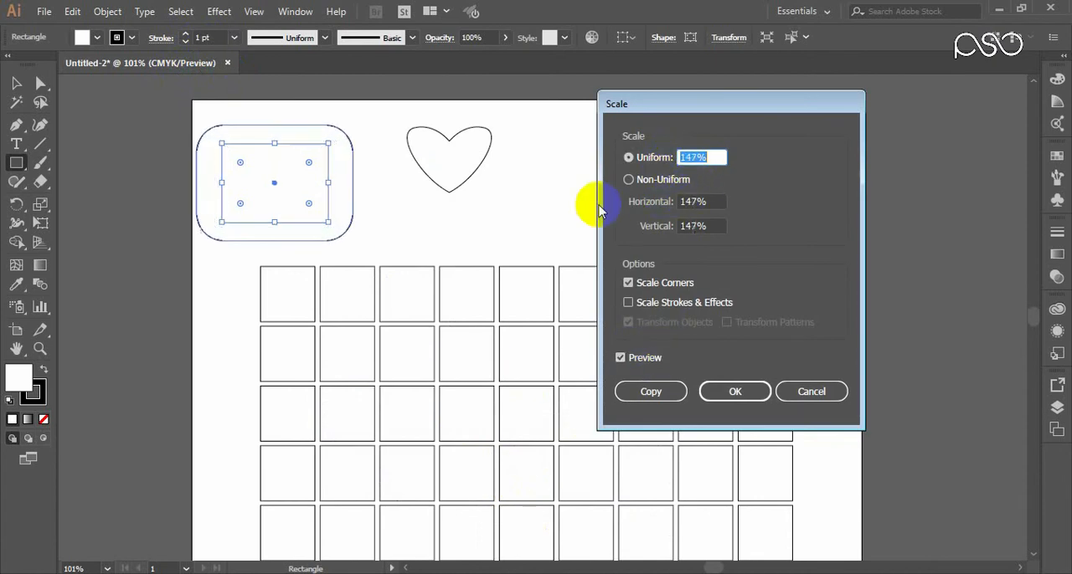
pyautogui.press('Up')
pyautogui.press('Up')
pyautogui.press('Up')
pyautogui.press('Up')
pyautogui.press('Up')
pyautogui.press('Up')
pyautogui.press('Up')
pyautogui.press('Up')
pyautogui.press('Up')
pyautogui.press('Up')
pyautogui.press('Up')
pyautogui.press('Up')
pyautogui.press('Up')
pyautogui.press('Up')
pyautogui.press('Up')
pyautogui.press('Up')
pyautogui.press('Up')
pyautogui.press('Up')
pyautogui.press('Up')
pyautogui.press('Up')
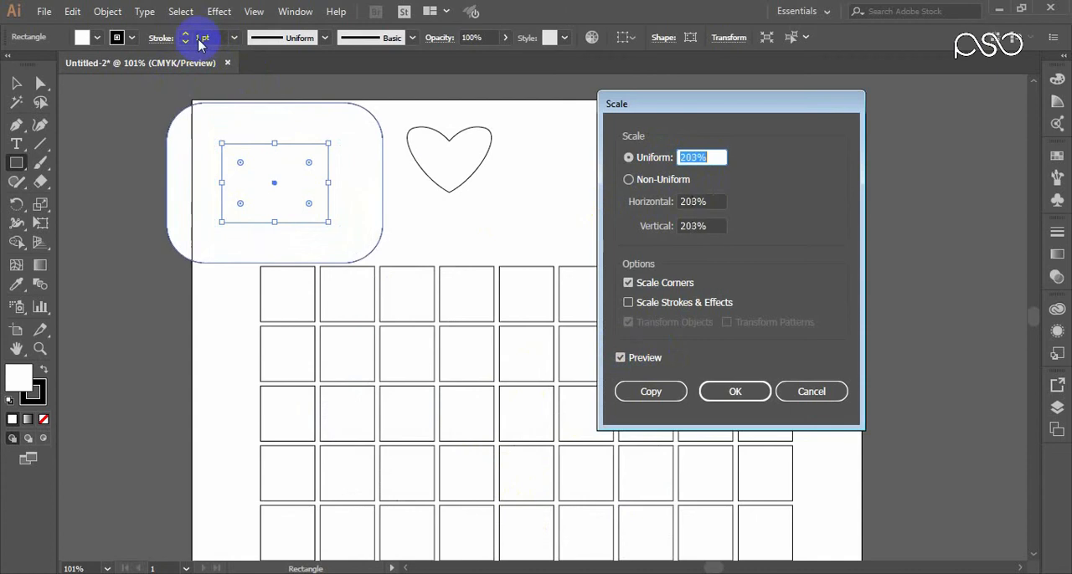
# Step: Compare the enlarged rectangle's preview with Scale Strokes & Effects on and off, leaving the option enabled
pyautogui.click(658, 311)
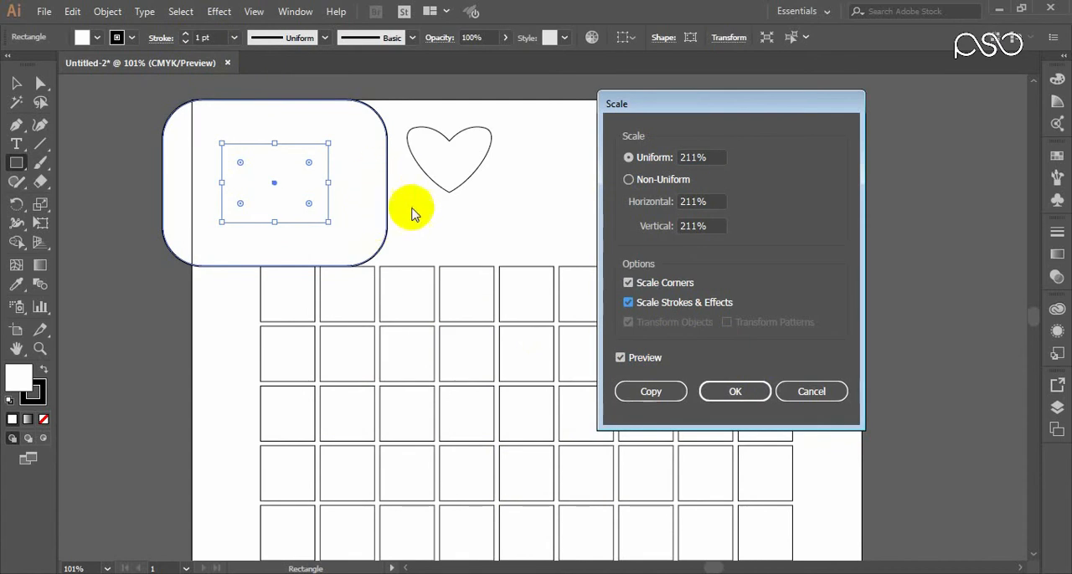
pyautogui.click(627, 303)
pyautogui.click(627, 303)
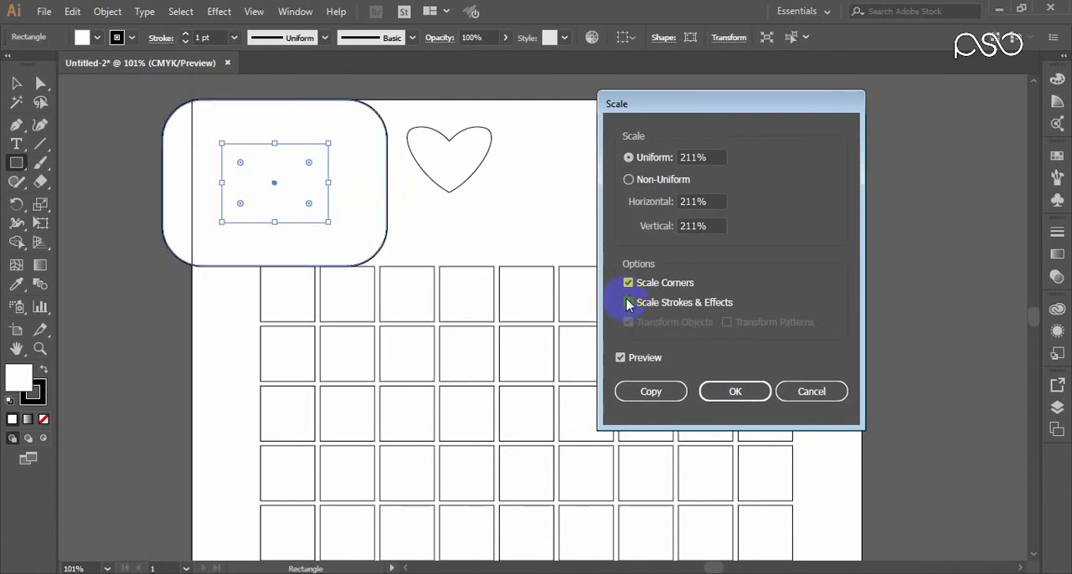
pyautogui.click(627, 303)
pyautogui.click(628, 303)
# Step: Scale the rounded rectangle uniformly to 294% together with its stroke, and undo the scaling
pyautogui.click(693, 157)
pyautogui.press('Up')
pyautogui.press('Up')
pyautogui.press('Up')
pyautogui.press('Up')
pyautogui.press('Up')
pyautogui.press('Up')
pyautogui.press('Up')
pyautogui.press('Up')
pyautogui.press('Up')
pyautogui.press('Up')
pyautogui.press('Up')
pyautogui.press('Up')
pyautogui.press('Up')
pyautogui.press('Up')
pyautogui.press('Up')
pyautogui.press('Up')
pyautogui.press('Up')
pyautogui.press('Up')
pyautogui.press('Up')
pyautogui.press('Up')
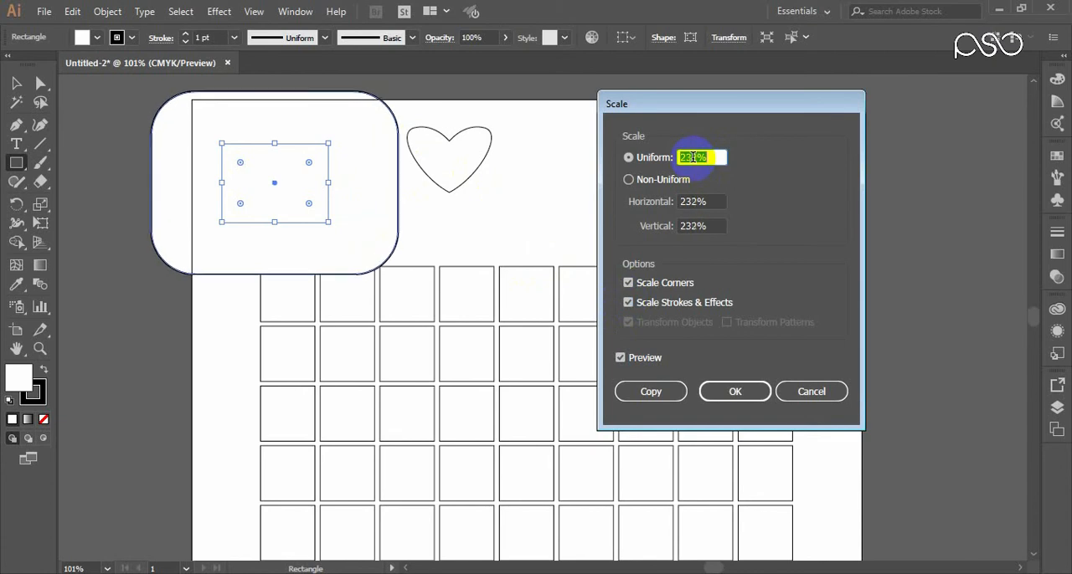
pyautogui.press('Up')
pyautogui.press('Up')
pyautogui.press('Up')
pyautogui.press('Up')
pyautogui.press('Up')
pyautogui.press('Up')
pyautogui.press('Up')
pyautogui.press('Up')
pyautogui.press('Up')
pyautogui.press('Up')
pyautogui.press('Up')
pyautogui.press('Up')
pyautogui.press('Up')
pyautogui.press('Up')
pyautogui.press('Up')
pyautogui.press('Up')
pyautogui.press('Up')
pyautogui.press('Up')
pyautogui.press('Up')
pyautogui.press('Up')
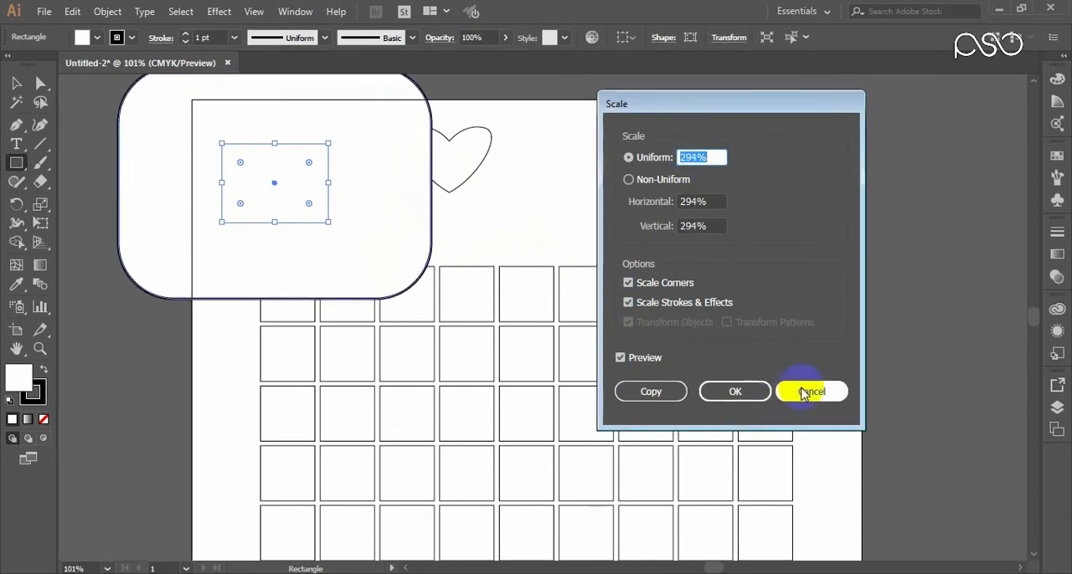
pyautogui.press('Return')
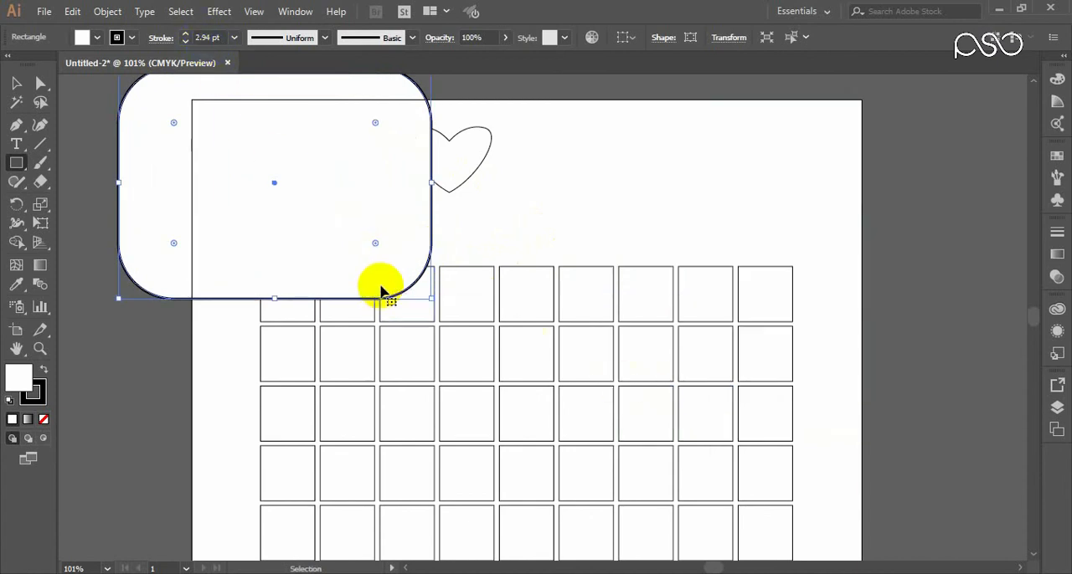
pyautogui.hotkey('ctrl', 'z')
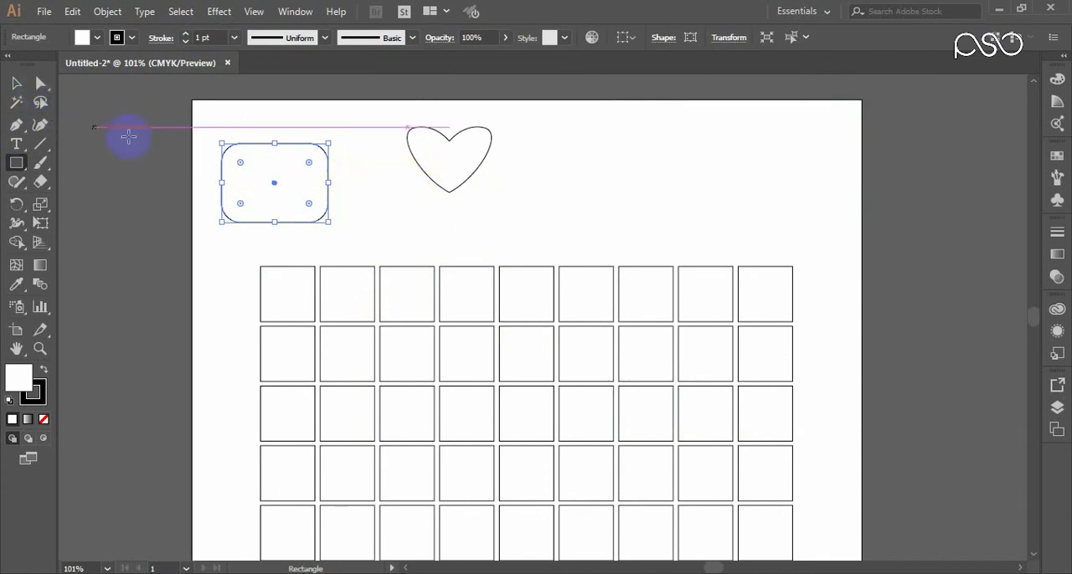
# Step: Preview a 25° shear of the rounded rectangle along the horizontal axis, the vertical axis and a custom 300° axis
pyautogui.rightClick(316, 172)
pyautogui.moveTo(423, 407)
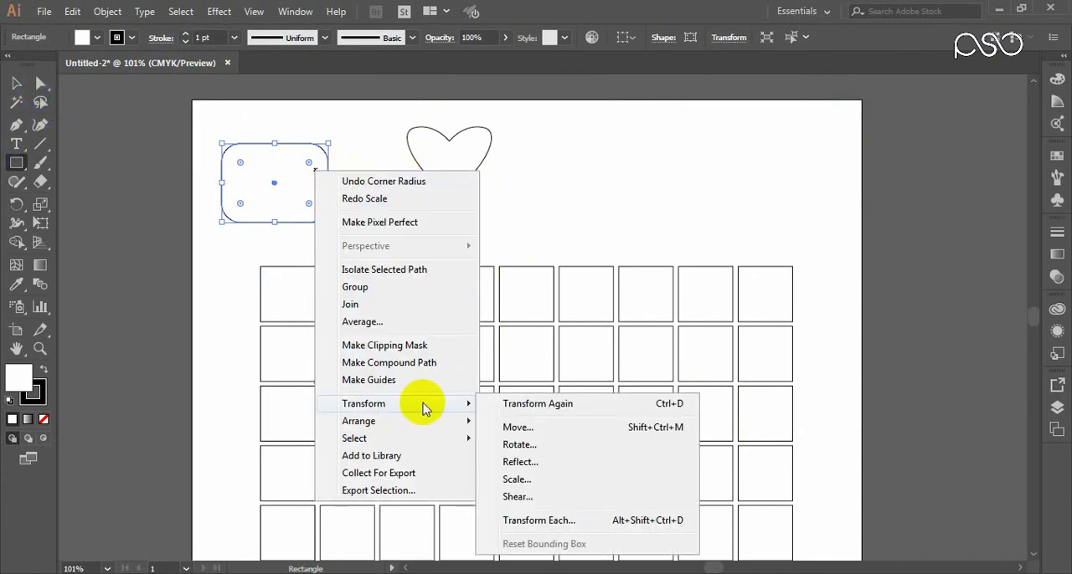
pyautogui.click(517, 497)
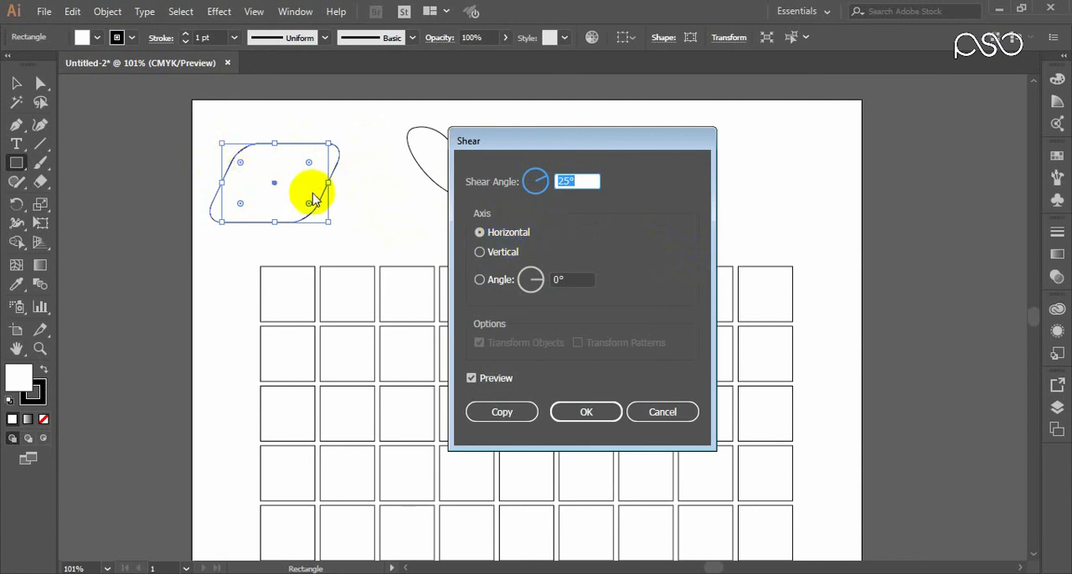
pyautogui.click(484, 258)
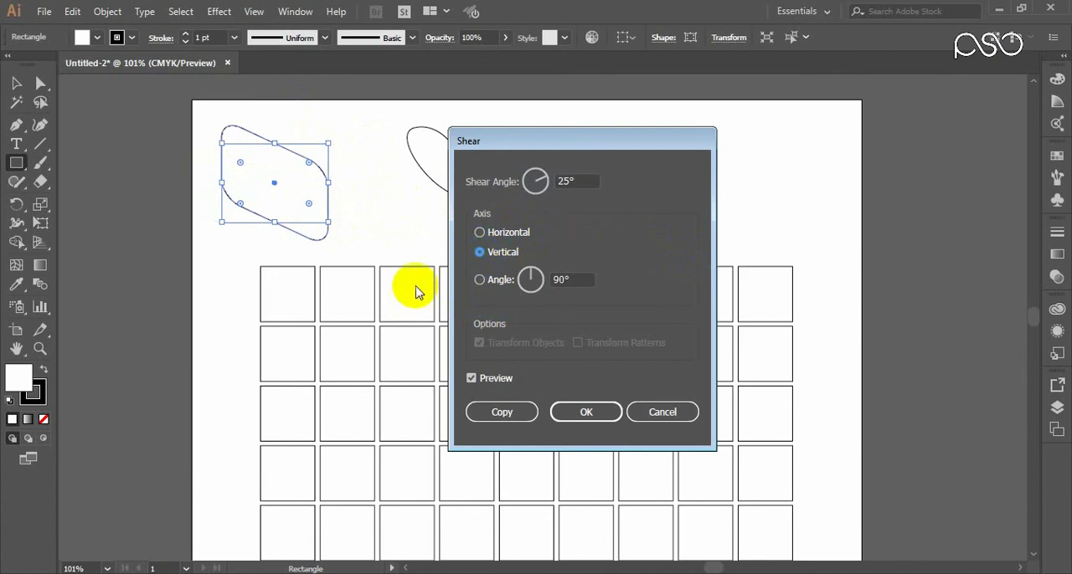
pyautogui.click(533, 280)
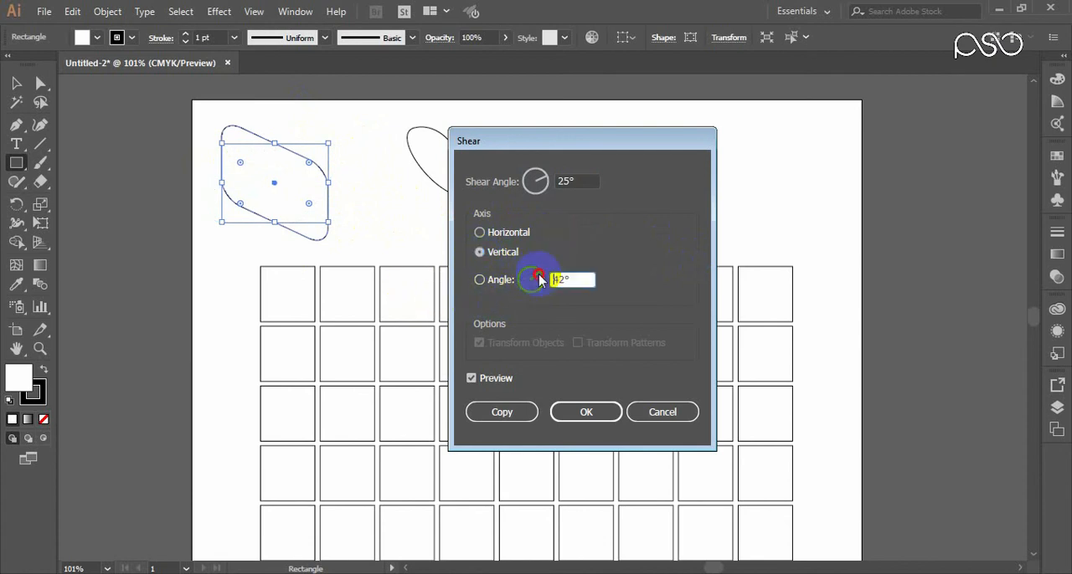
pyautogui.moveTo(543, 282); pyautogui.dragTo(531, 300)
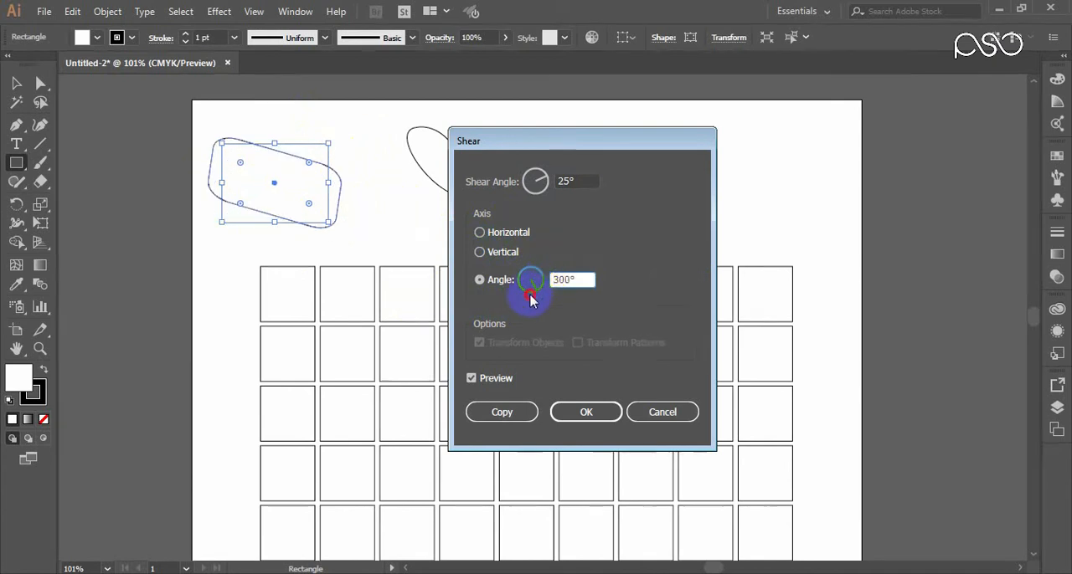
# Step: Switch the shear back through the vertical to the horizontal axis, preview a shear angle of 310° and cancel
pyautogui.click(482, 252)
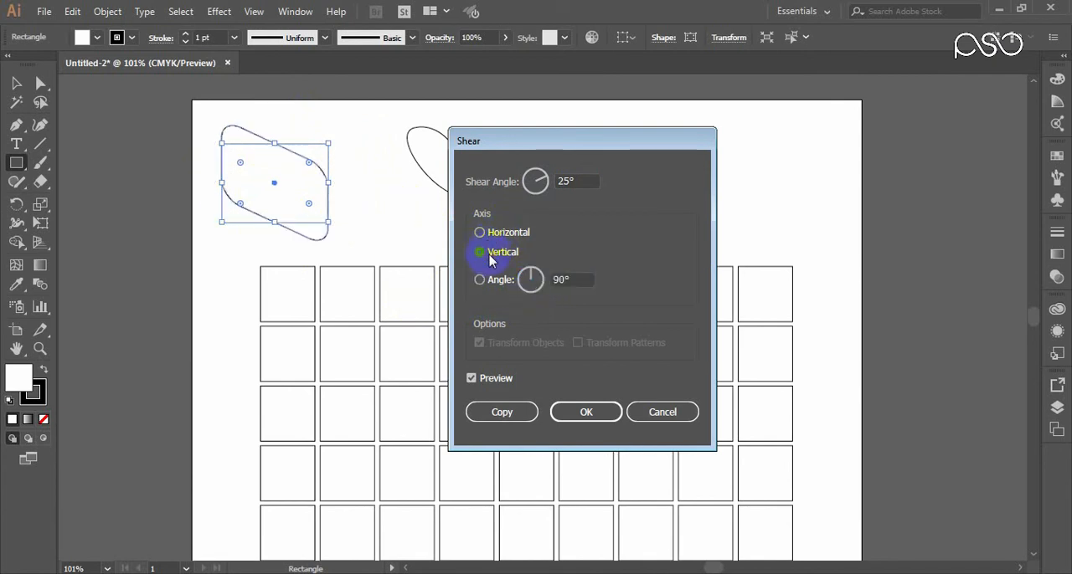
pyautogui.click(480, 232)
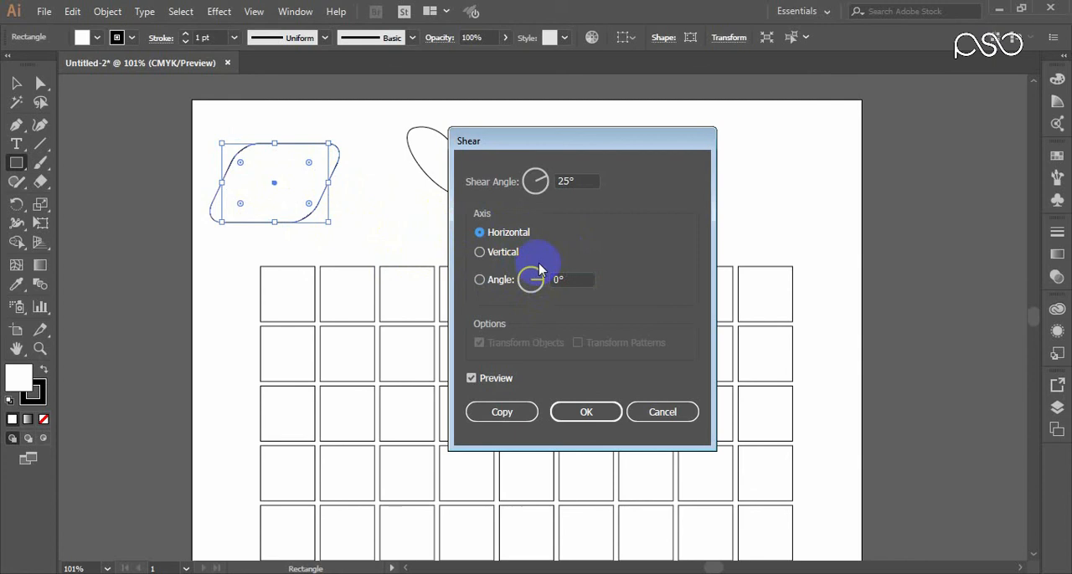
pyautogui.click(561, 180)
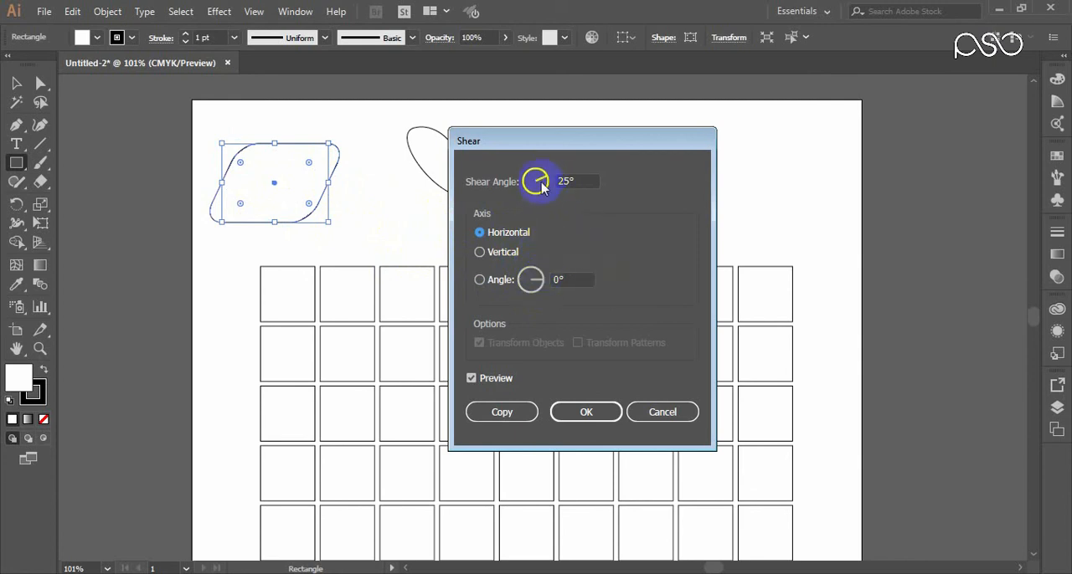
pyautogui.click(540, 178)
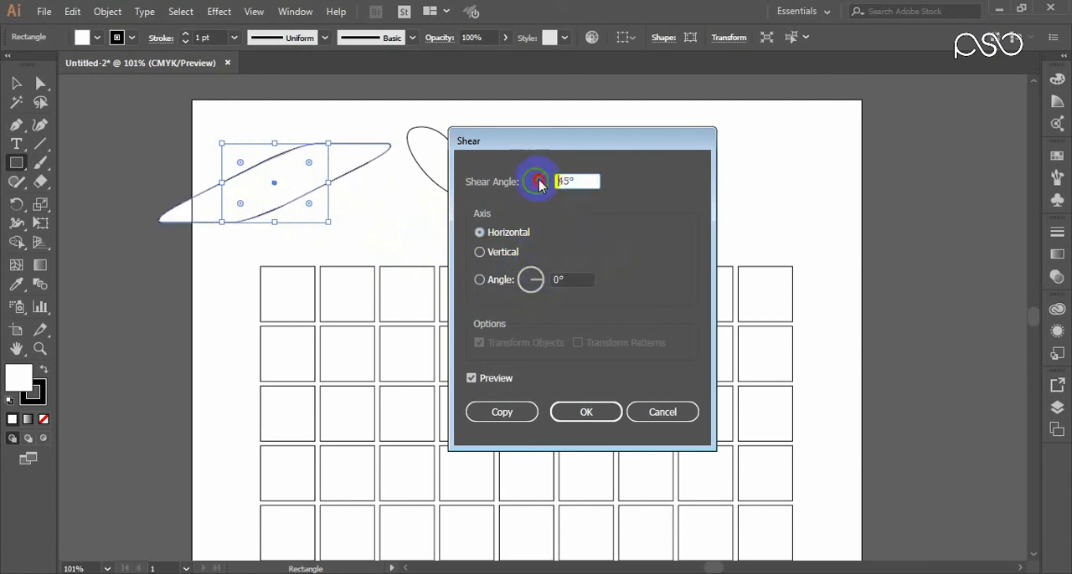
pyautogui.moveTo(540, 184); pyautogui.dragTo(544, 198)
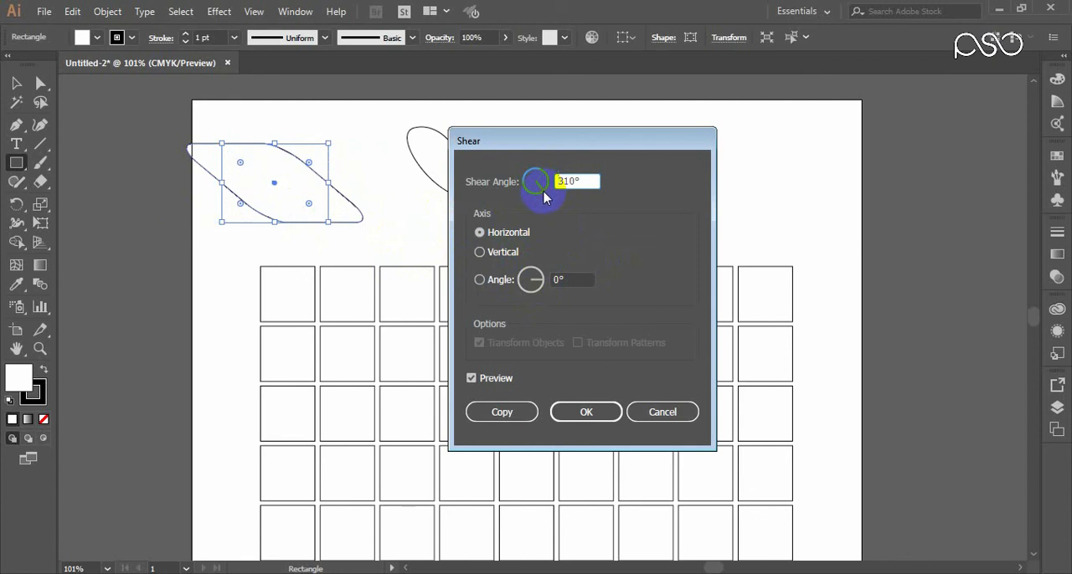
pyautogui.click(657, 412)
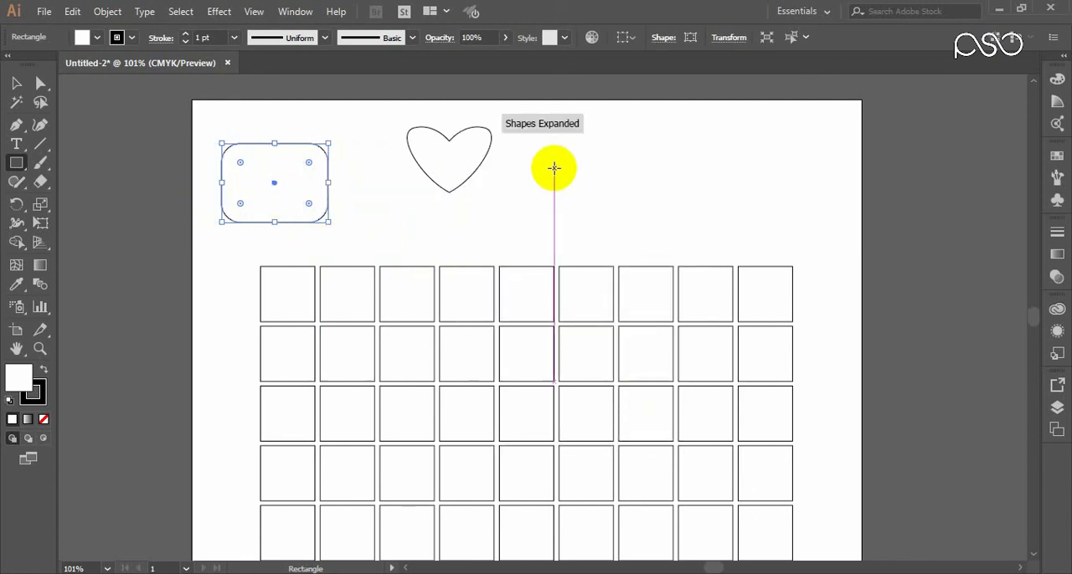
# Step: Delete the rounded rectangle and the heart above the grid of squares
pyautogui.click(16, 83)
pyautogui.moveTo(549, 134); pyautogui.dragTo(804, 552)
pyautogui.press('Delete')
# Step: Select all the grid squares and move them straight up to the middle of the artboard
pyautogui.scroll(-3, 719, 484)
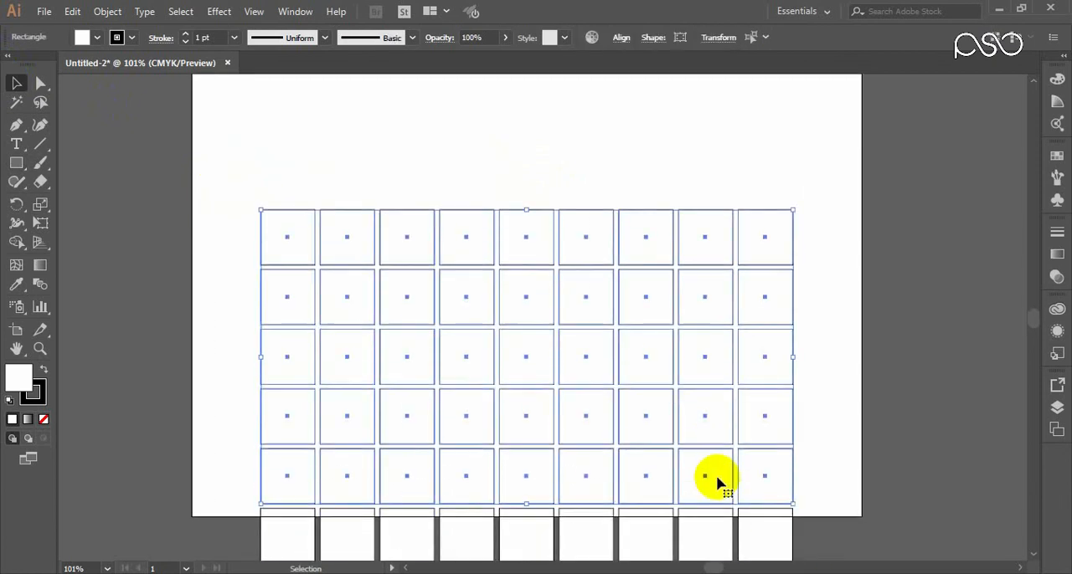
pyautogui.moveTo(829, 134); pyautogui.dragTo(289, 499)
pyautogui.scroll(3, 402, 359)
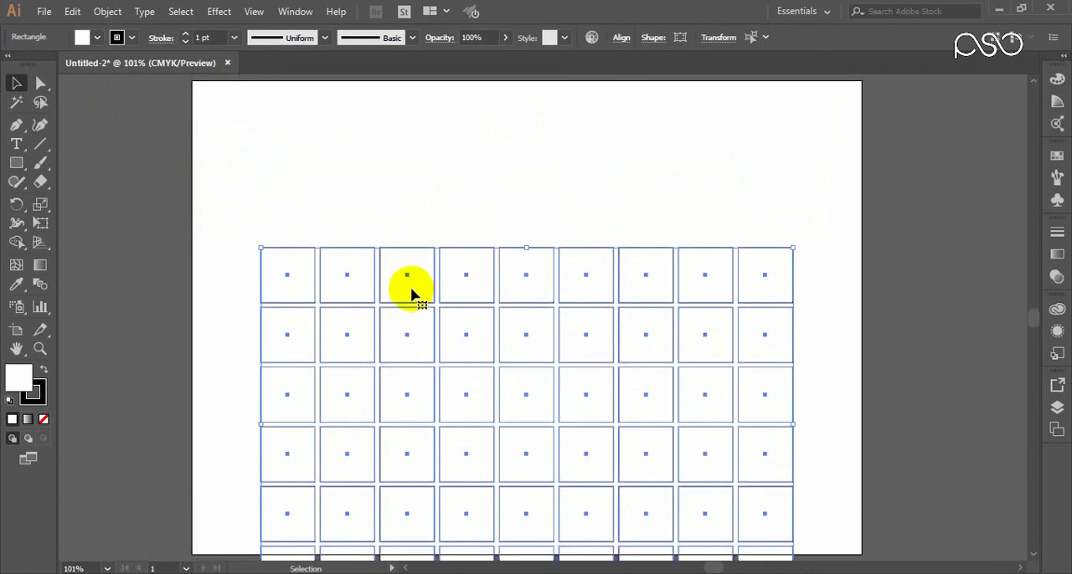
pyautogui.moveTo(411, 293); pyautogui.dragTo(412, 174)
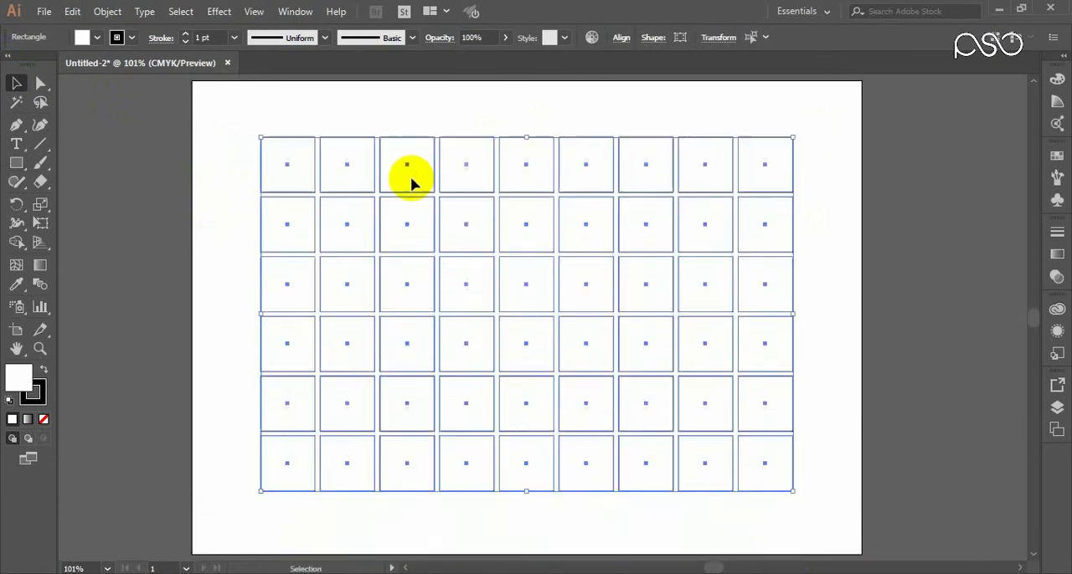
# Step: Create copies of the grid squares with Transform Each, scaled 100% horizontally and 92% vertically and each rotated 45°
pyautogui.rightClick(452, 220)
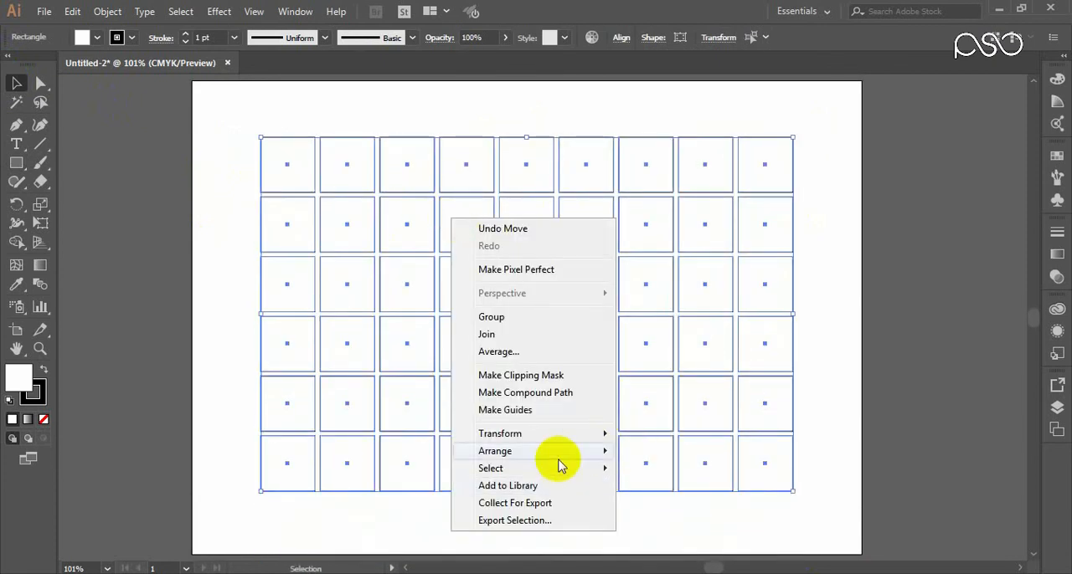
pyautogui.moveTo(545, 435)
pyautogui.click(673, 560)
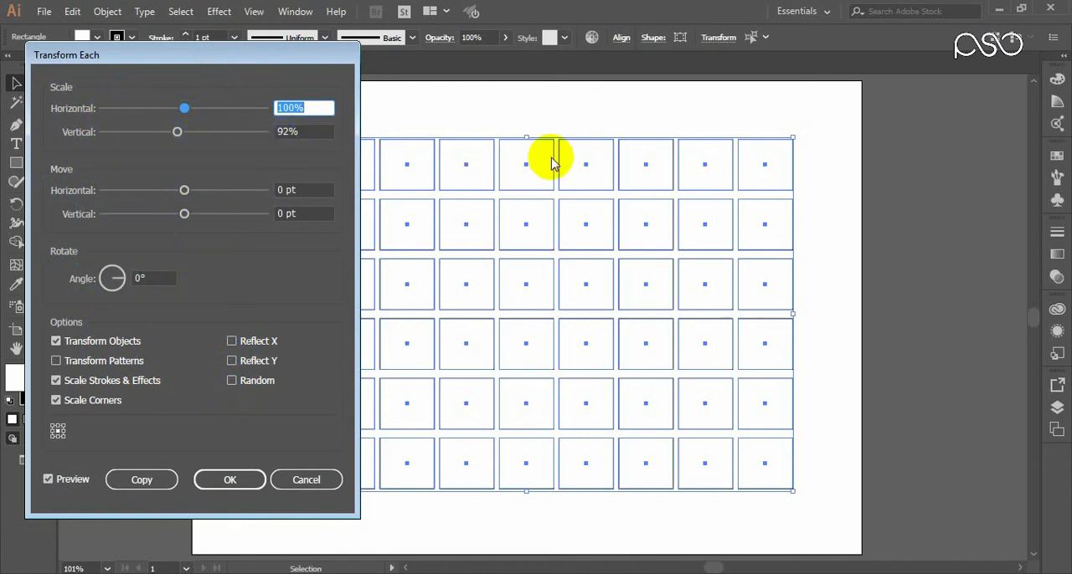
pyautogui.click(302, 132)
pyautogui.click(304, 107)
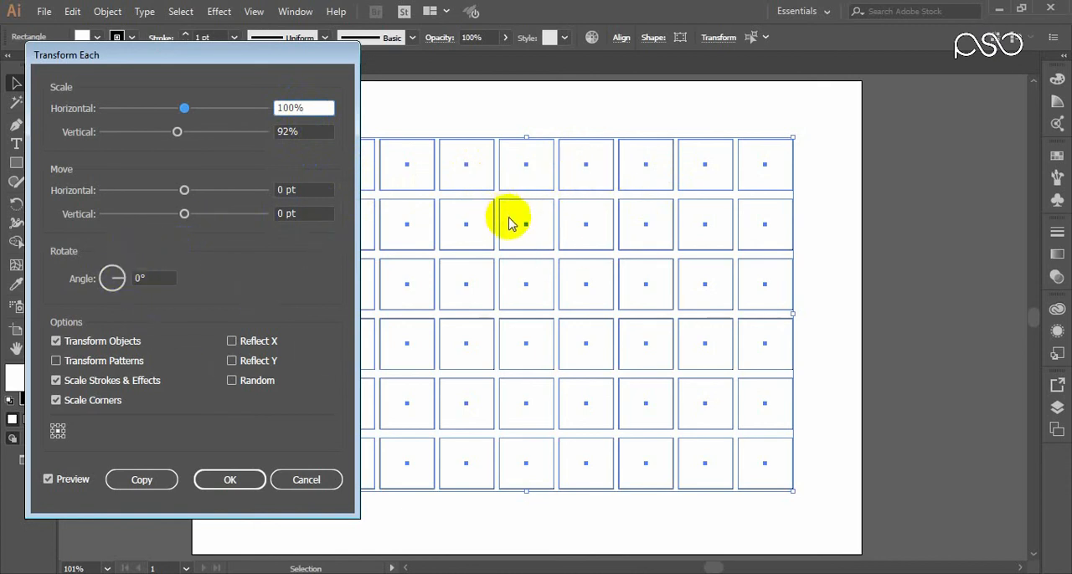
pyautogui.click(150, 281)
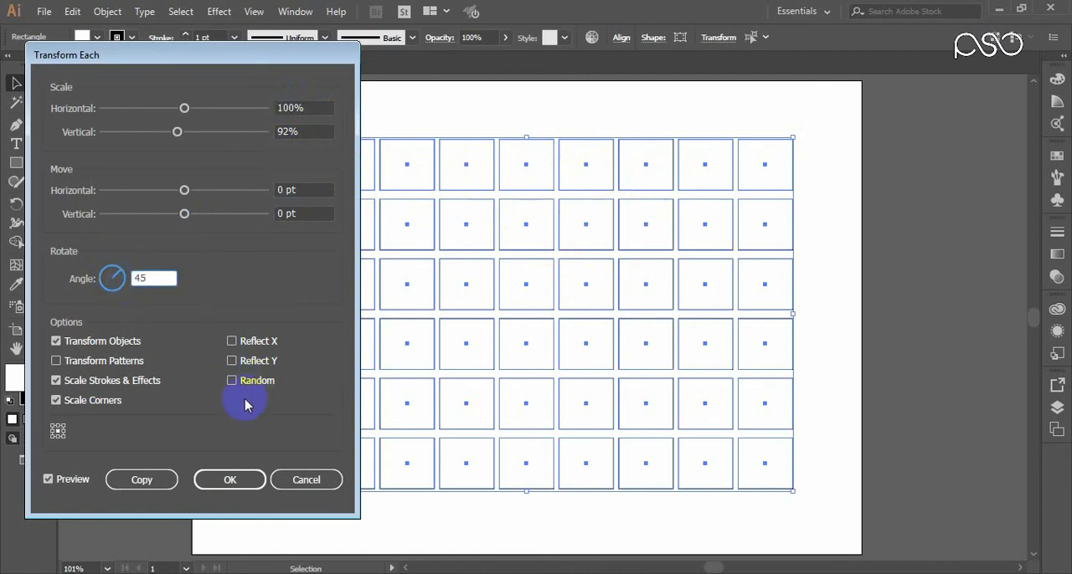
pyautogui.click(312, 192)
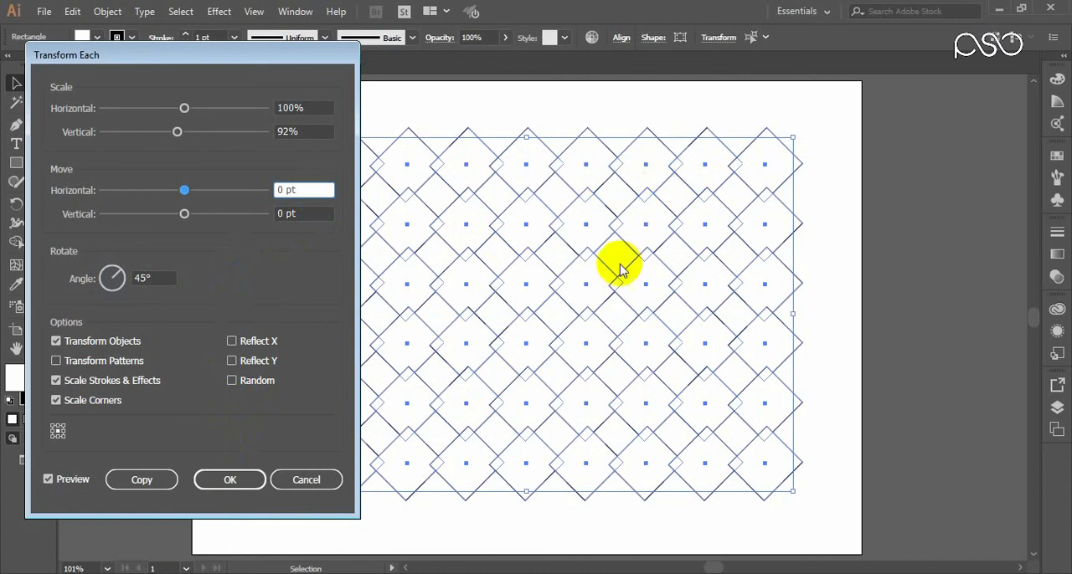
pyautogui.click(144, 480)
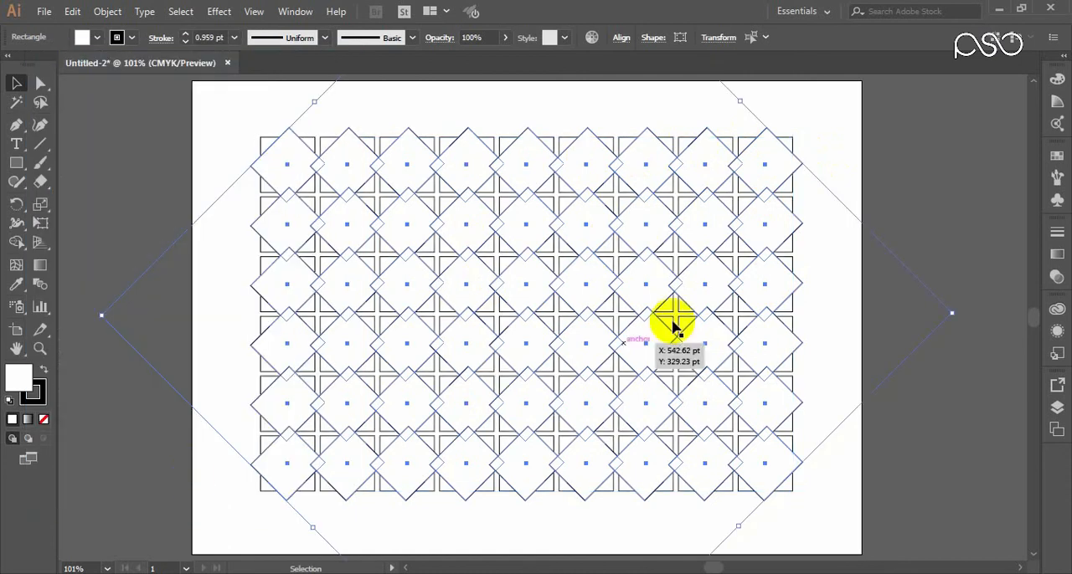
# Step: Select all the original and rotated squares and remove their fill, keeping only the outlines
pyautogui.click(840, 162)
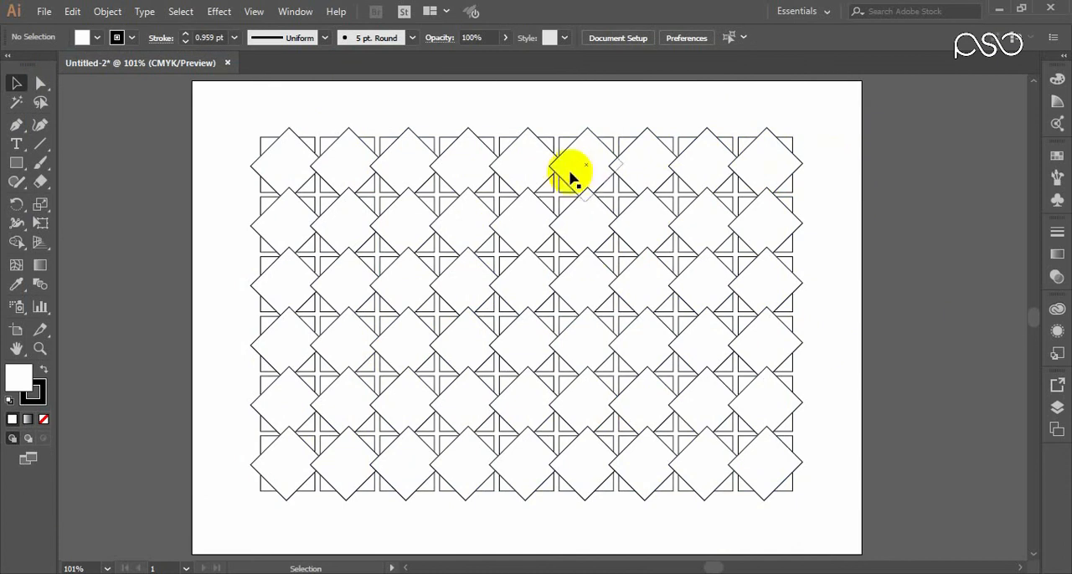
pyautogui.click(268, 144)
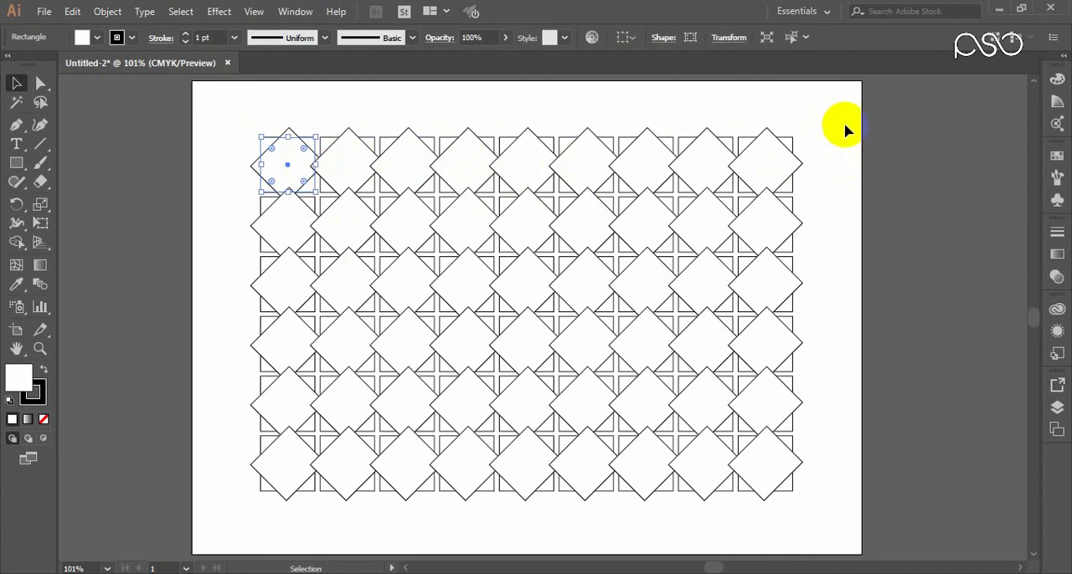
pyautogui.moveTo(845, 126); pyautogui.dragTo(256, 493)
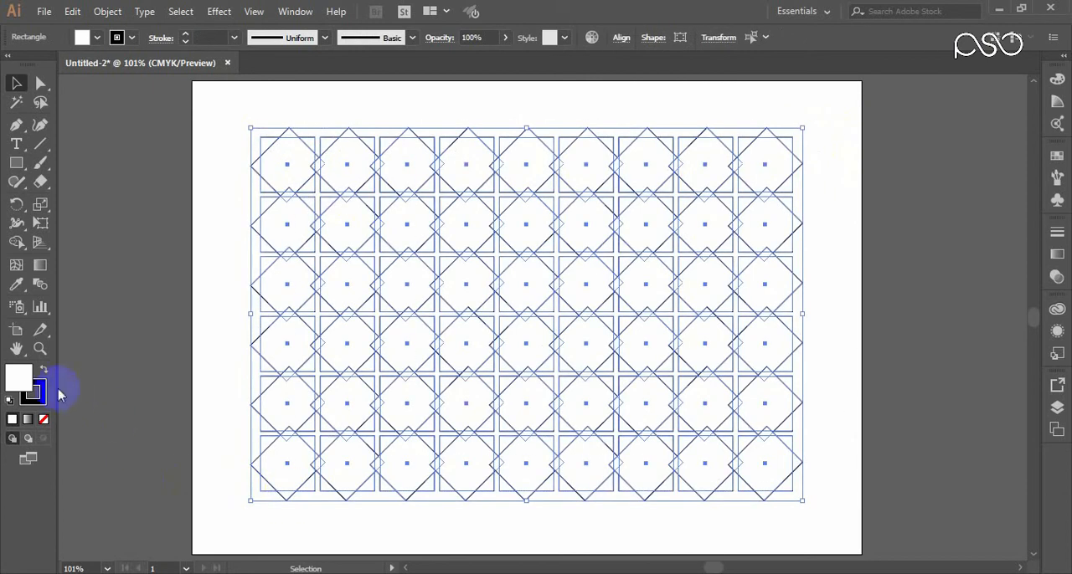
pyautogui.click(19, 376)
pyautogui.click(43, 419)
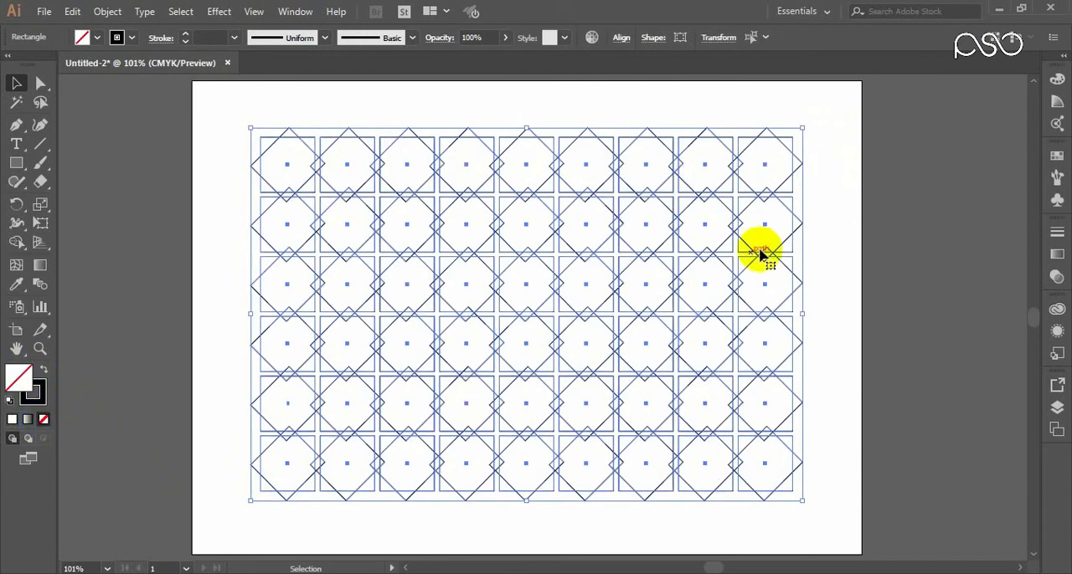
# Step: Select all the outlined squares and set the Transform Each horizontal scale to 90%
pyautogui.click(845, 159)
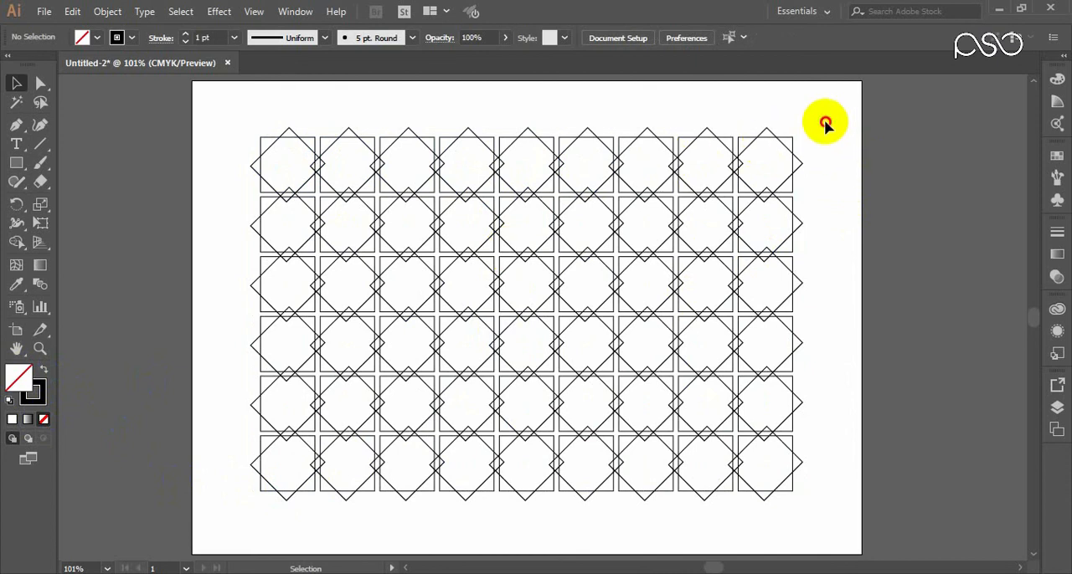
pyautogui.moveTo(830, 119); pyautogui.dragTo(243, 508)
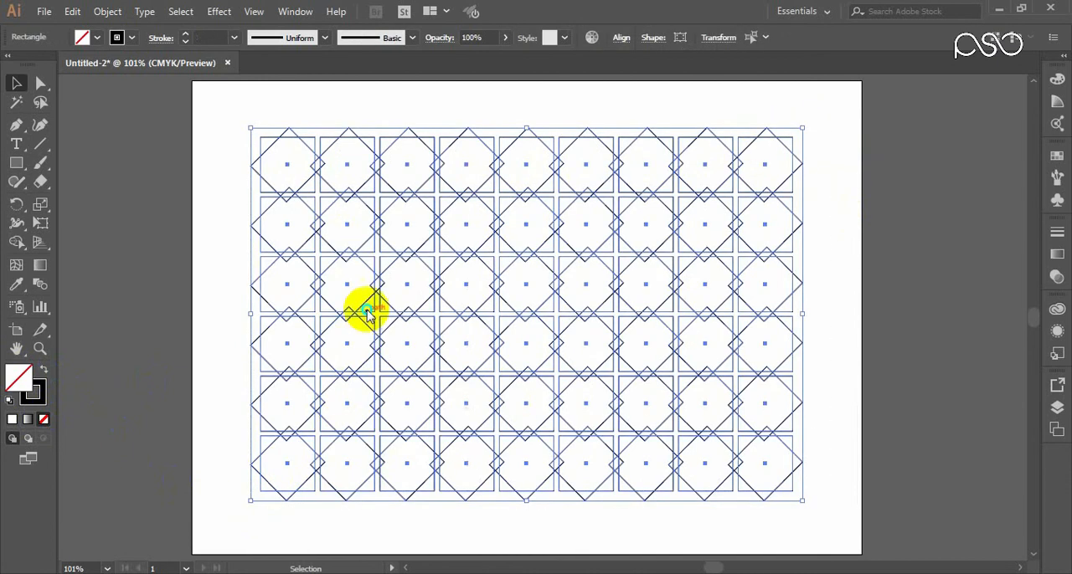
pyautogui.rightClick(365, 307)
pyautogui.moveTo(478, 485)
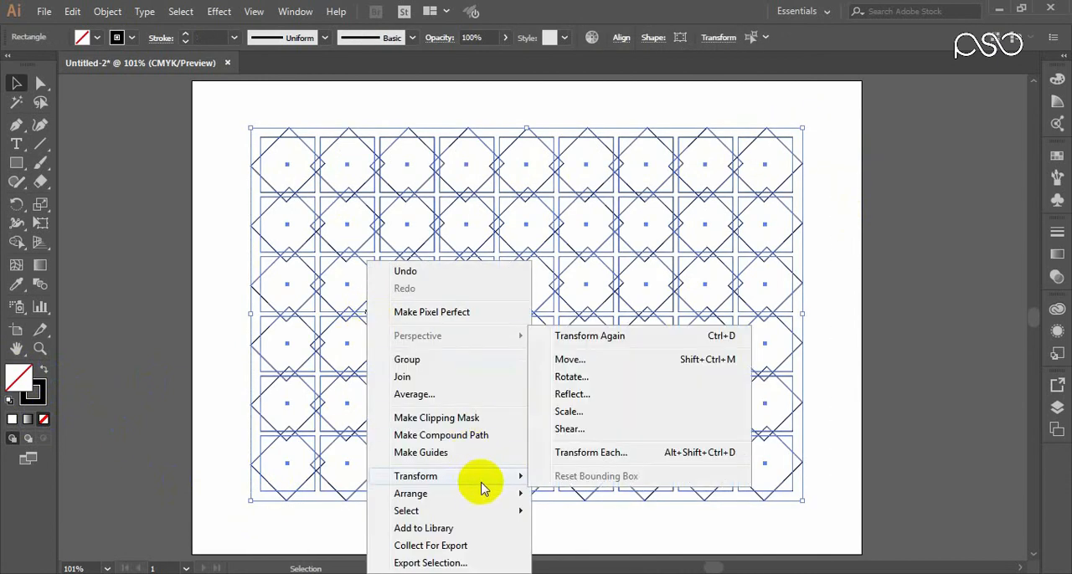
pyautogui.click(580, 457)
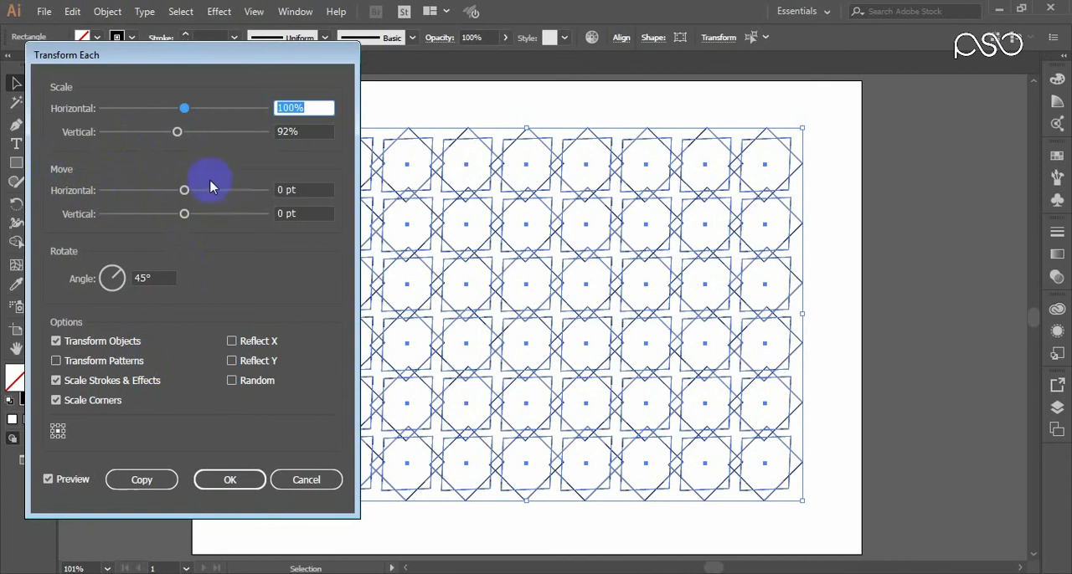
pyautogui.click(184, 109)
pyautogui.click(301, 118)
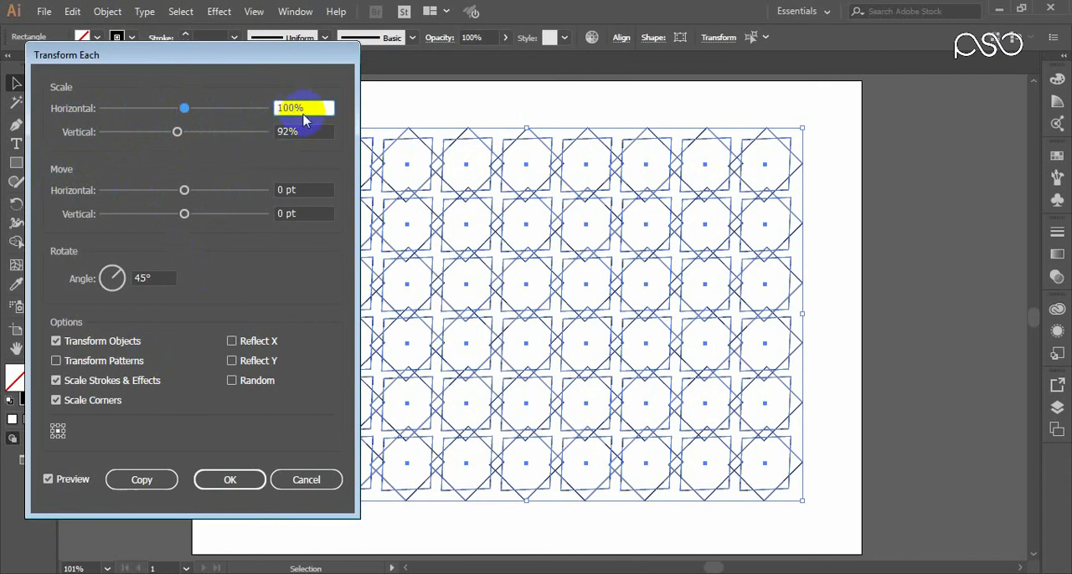
pyautogui.doubleClick(300, 109)
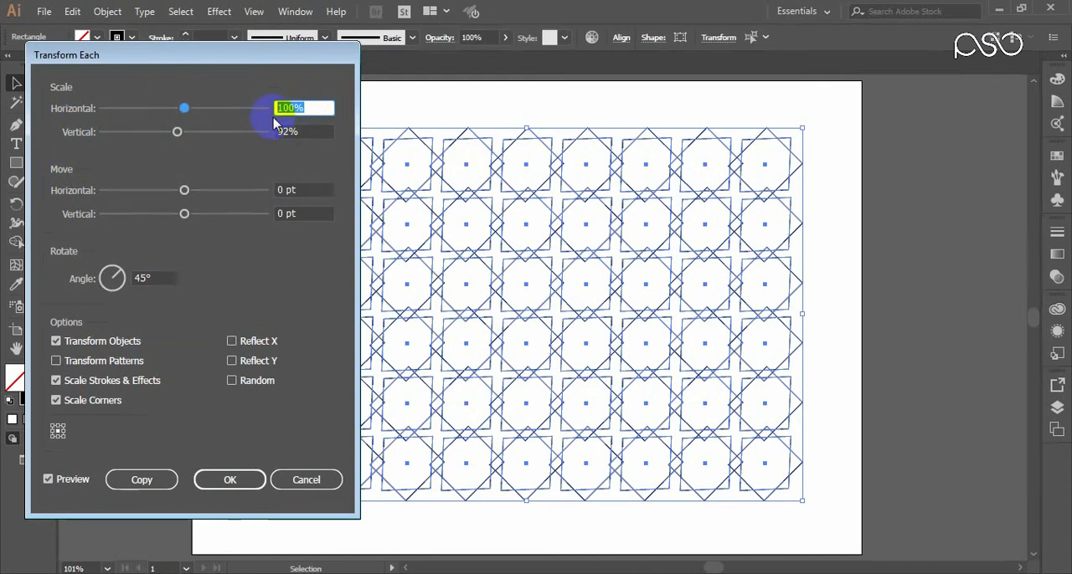
pyautogui.press('Down')
pyautogui.press('Down')
pyautogui.press('Down')
pyautogui.press('Down')
pyautogui.press('Down')
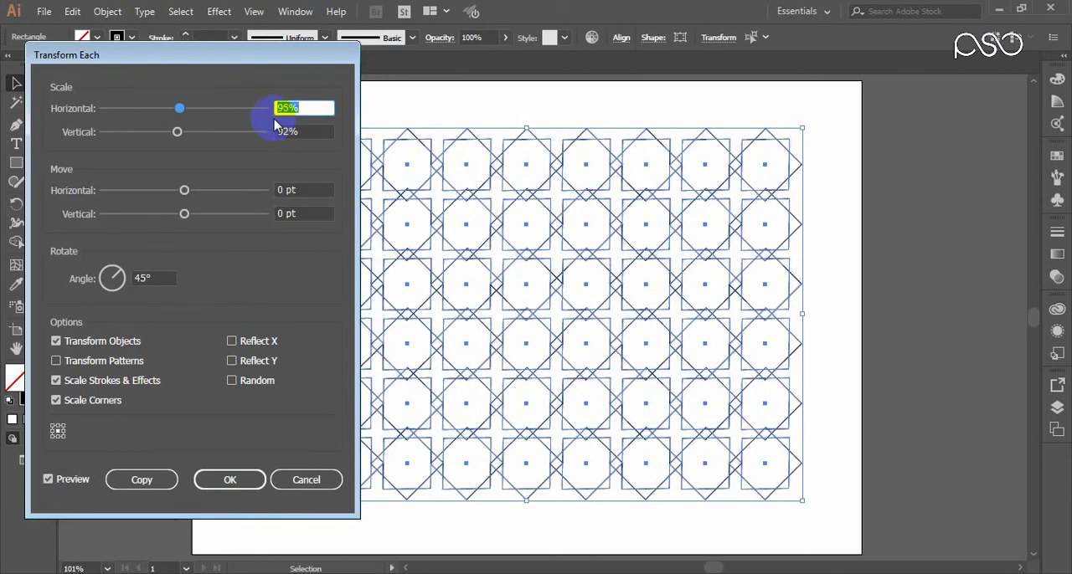
pyautogui.press('Down')
pyautogui.press('Down')
pyautogui.press('Down')
pyautogui.press('Down')
pyautogui.press('Down')
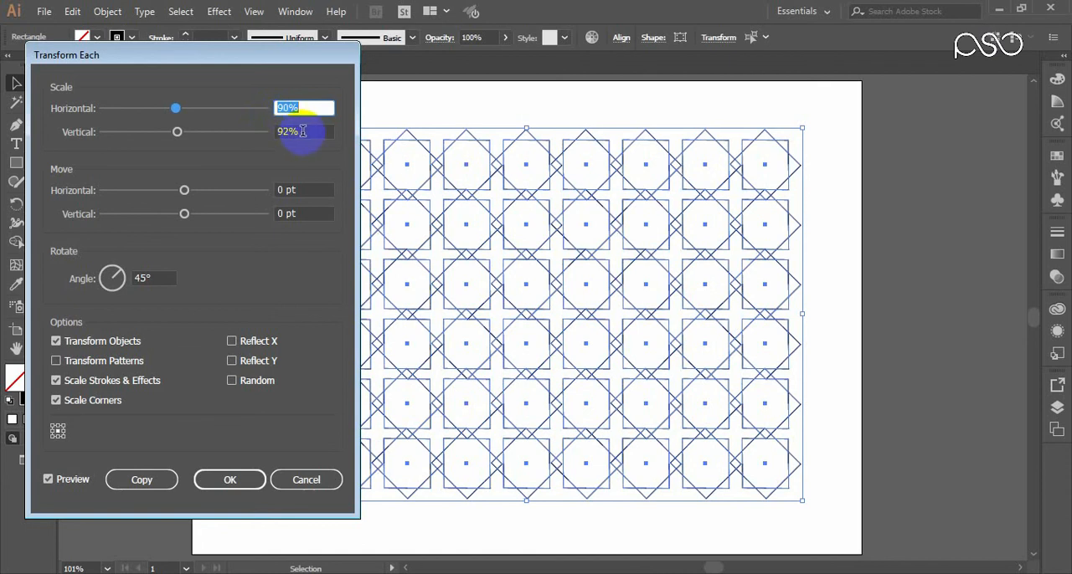
# Step: Set the Transform Each vertical scale to 82%, create copies of the squares rotated 45°, and clear the selection
pyautogui.click(302, 132)
pyautogui.press('Down')
pyautogui.press('Down')
pyautogui.press('Down')
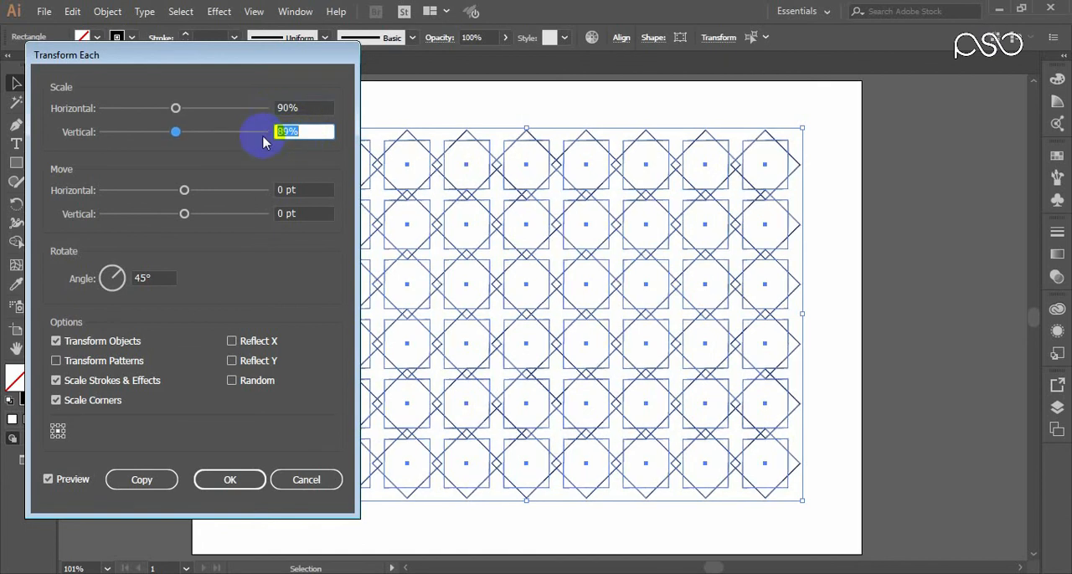
pyautogui.press('Down')
pyautogui.press('Down')
pyautogui.press('Down')
pyautogui.press('Down')
pyautogui.press('Down')
pyautogui.press('Down')
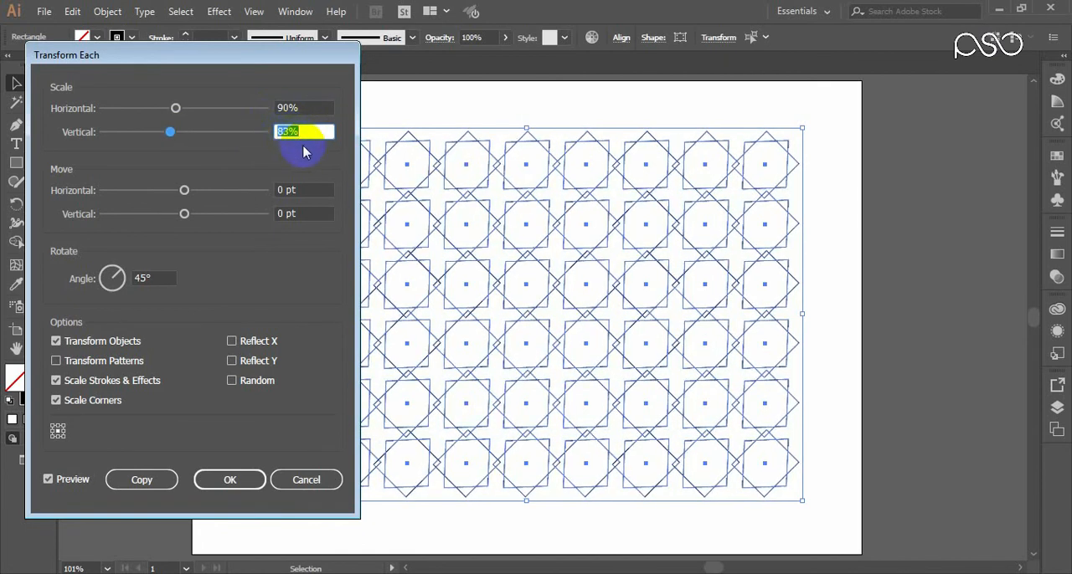
pyautogui.press('Down')
pyautogui.click(297, 131)
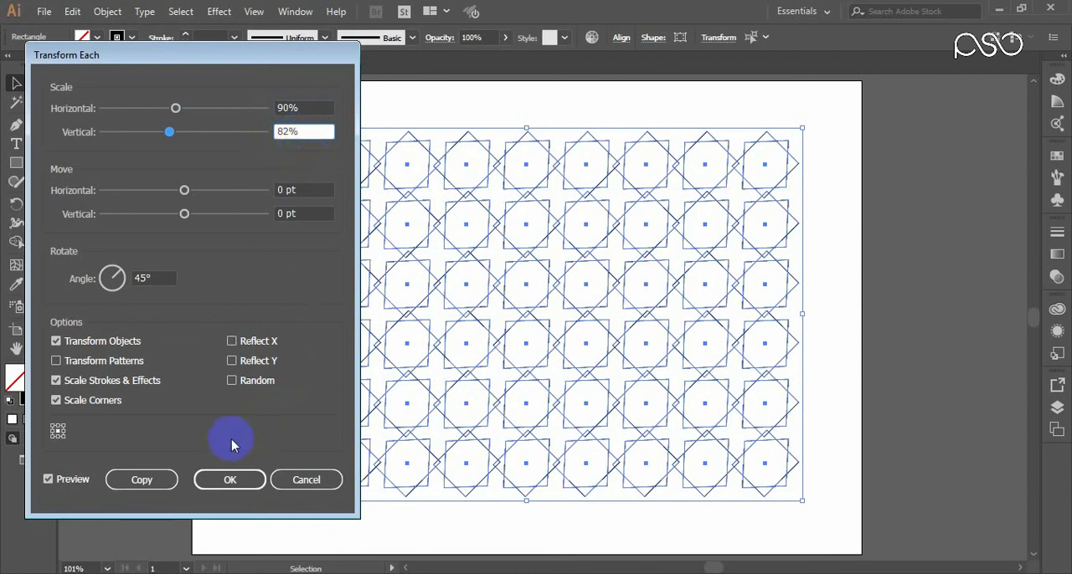
pyautogui.click(154, 480)
pyautogui.click(154, 482)
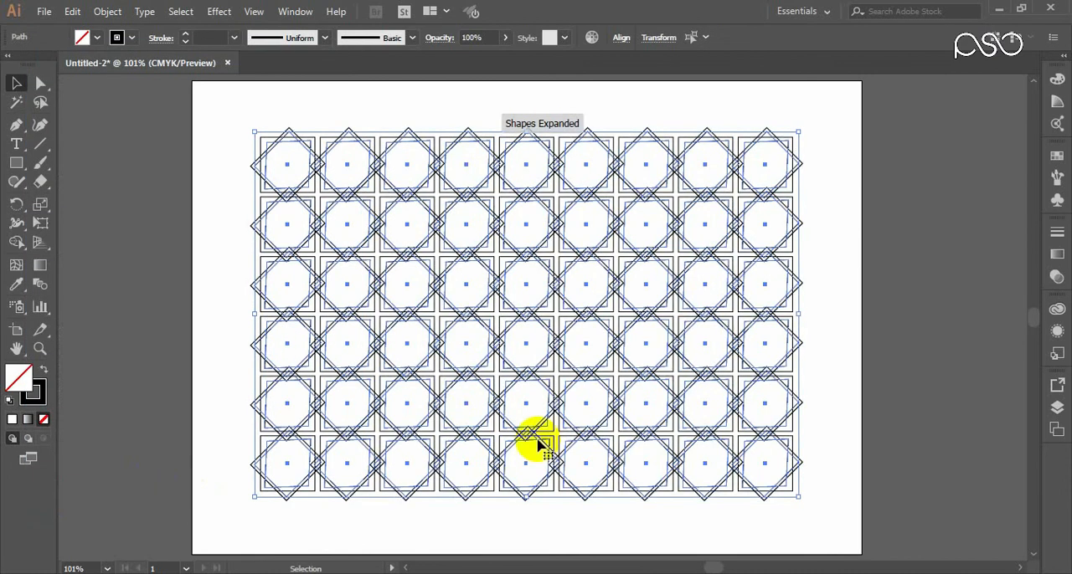
pyautogui.click(838, 151)
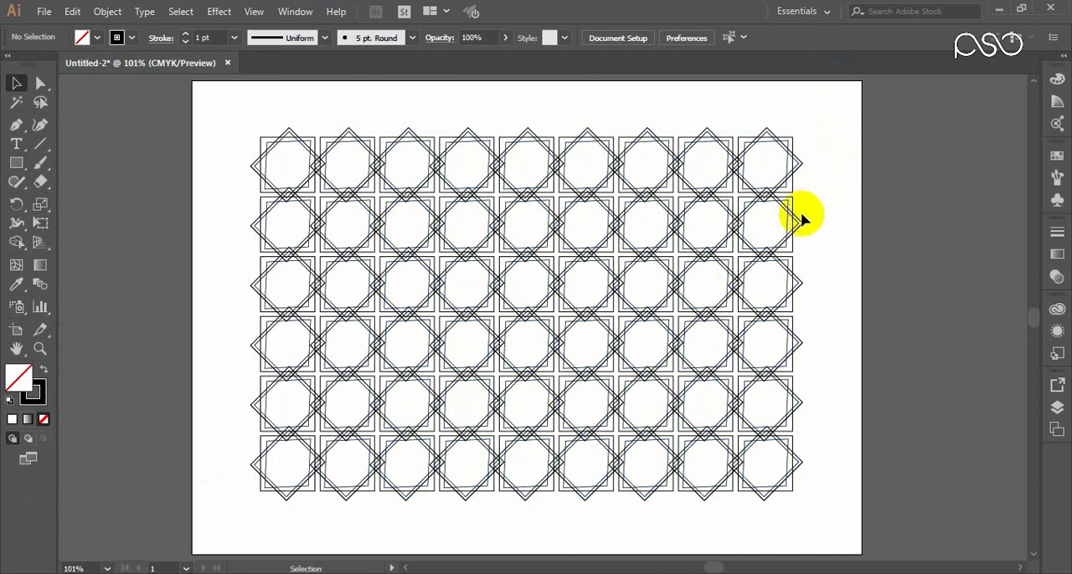
# Step: Examine the overlapping outlines of the pattern up close and across the full artboard
pyautogui.hotkey('ctrl', 'space')
pyautogui.moveTo(513, 132); pyautogui.dragTo(599, 232)
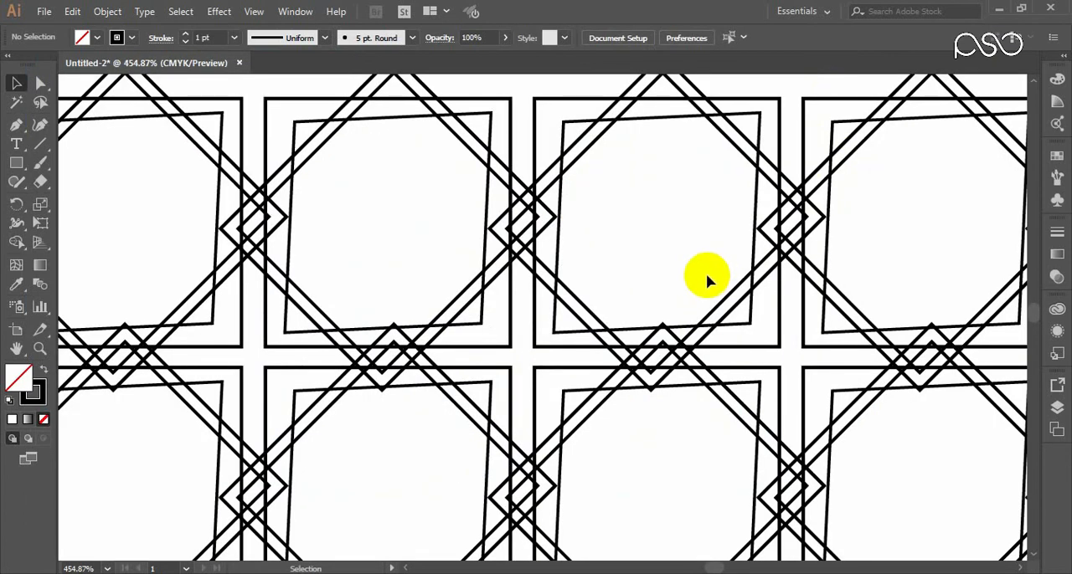
pyautogui.press('a')
pyautogui.hotkey('ctrl', '1')
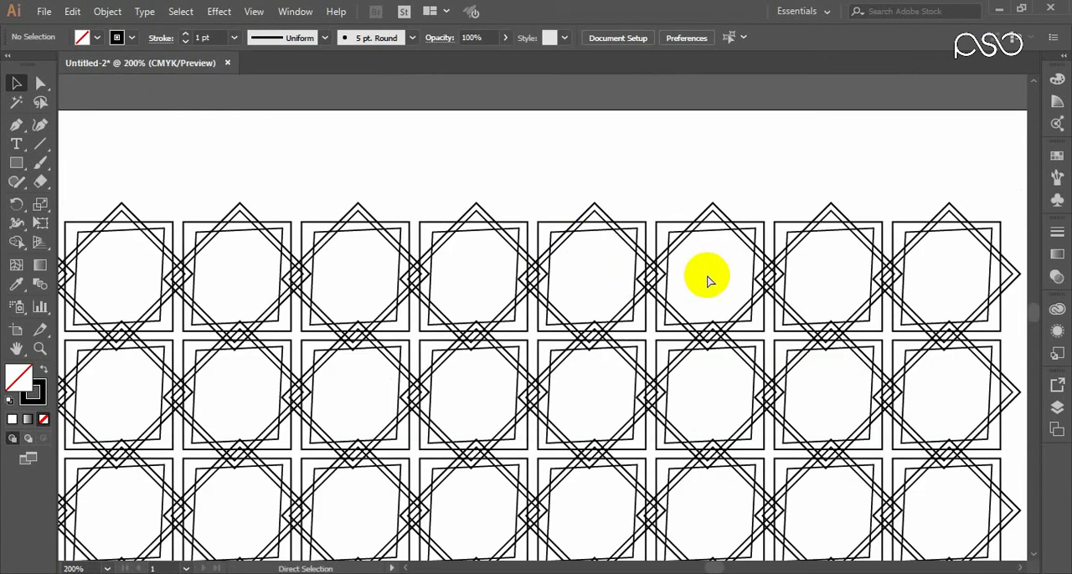
pyautogui.hotkey('ctrl', 'z')
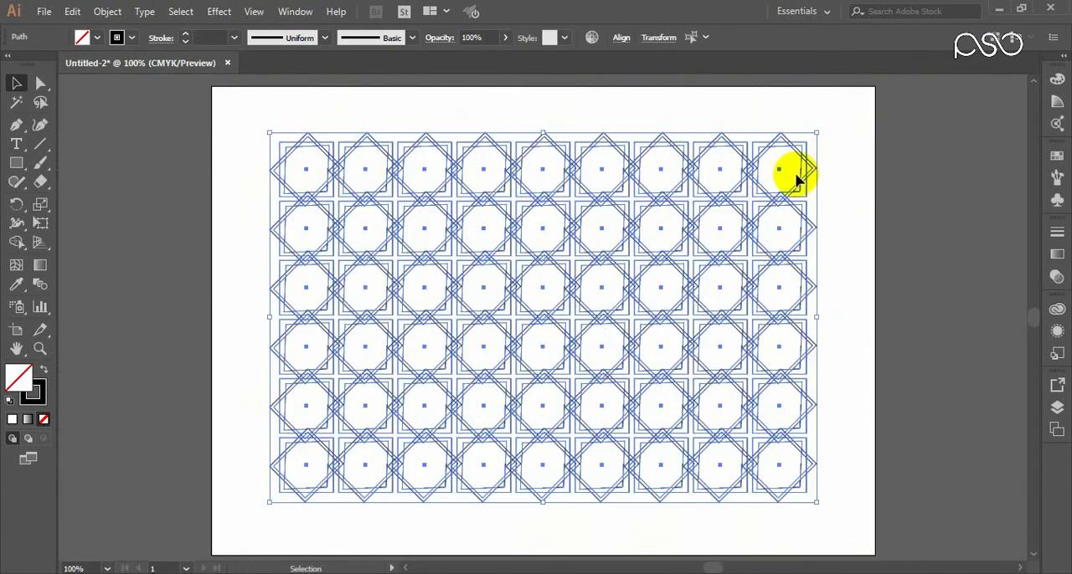
pyautogui.click(840, 165)
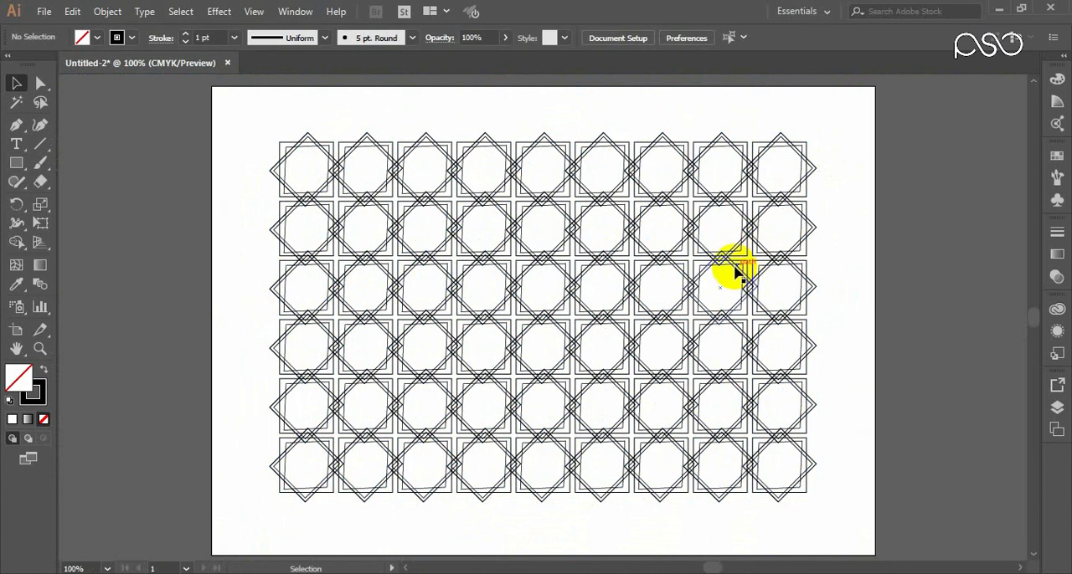
# Step: Select the whole pattern and review the Transform commands available for it
pyautogui.hotkey('ctrl', 'a')
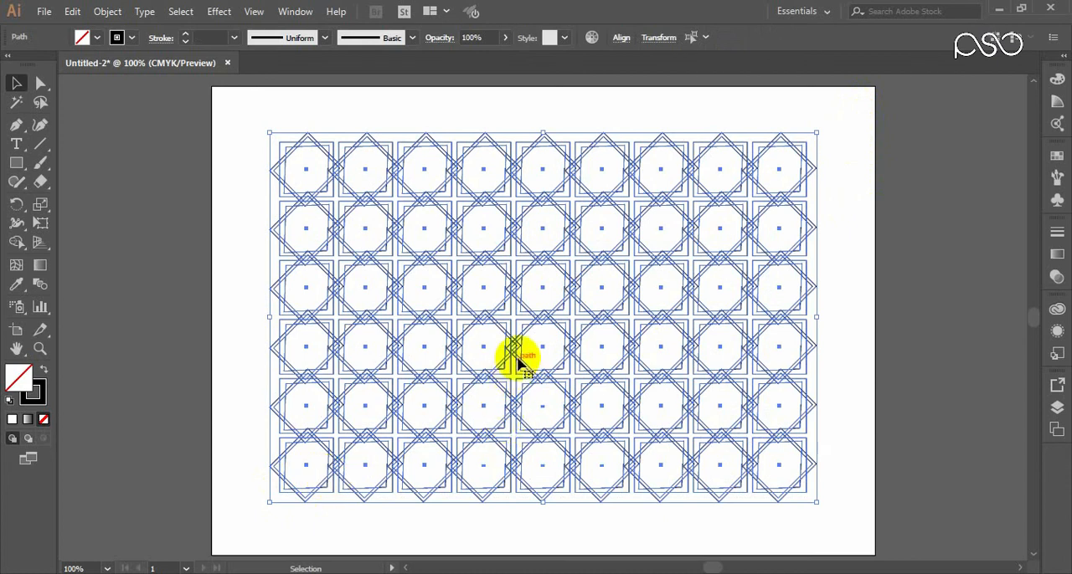
pyautogui.rightClick(474, 229)
pyautogui.moveTo(613, 442)
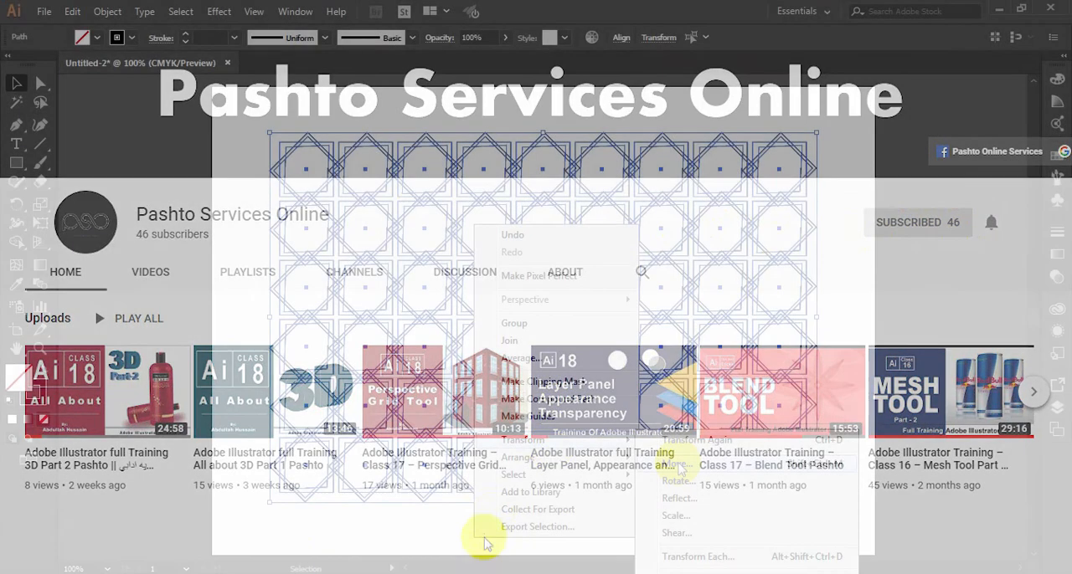
pyautogui.moveTo(587, 439)
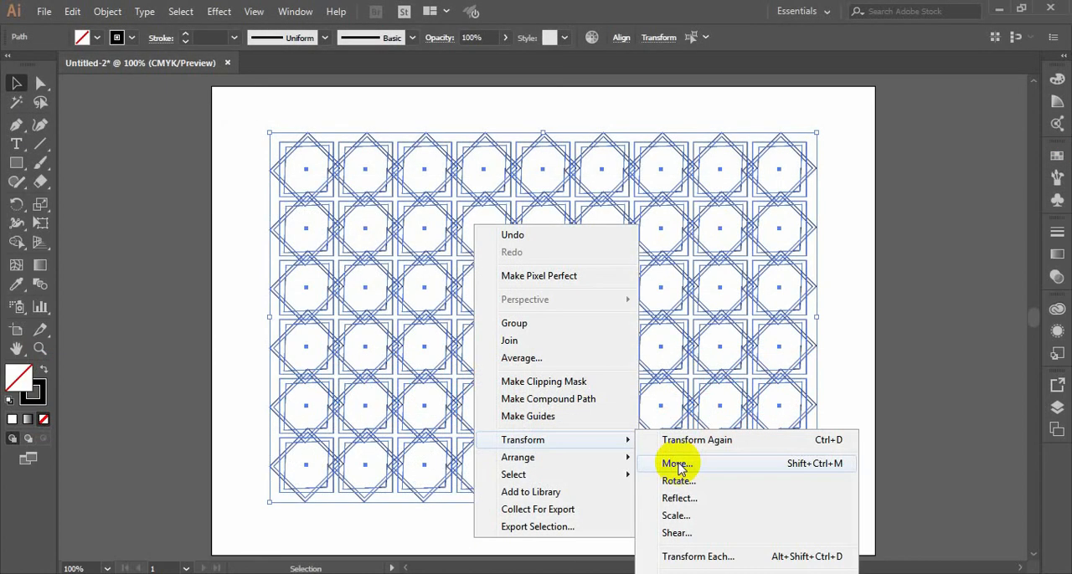